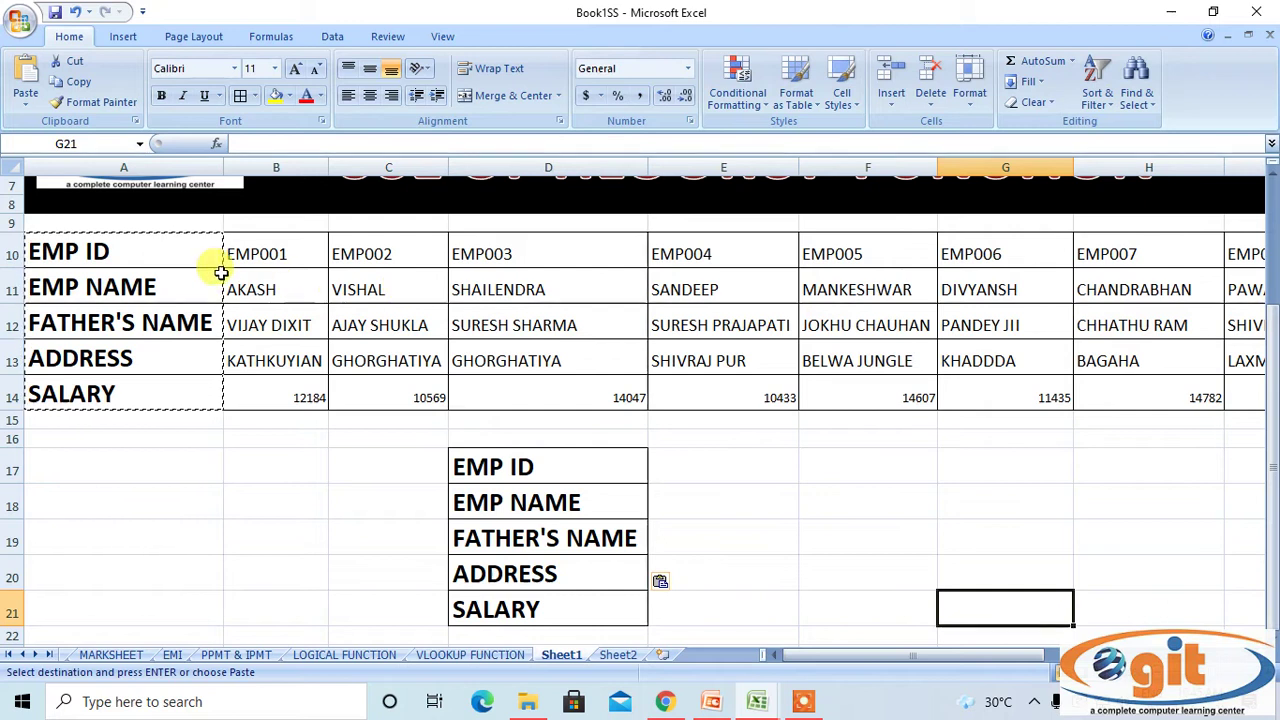
- Examine the EMP ID and EMP NAME rows of the horizontal employee table, rows 10 and 11
left_click(366, 323)
left_click(986, 320)
left_click(1130, 385)
left_click(257, 288)
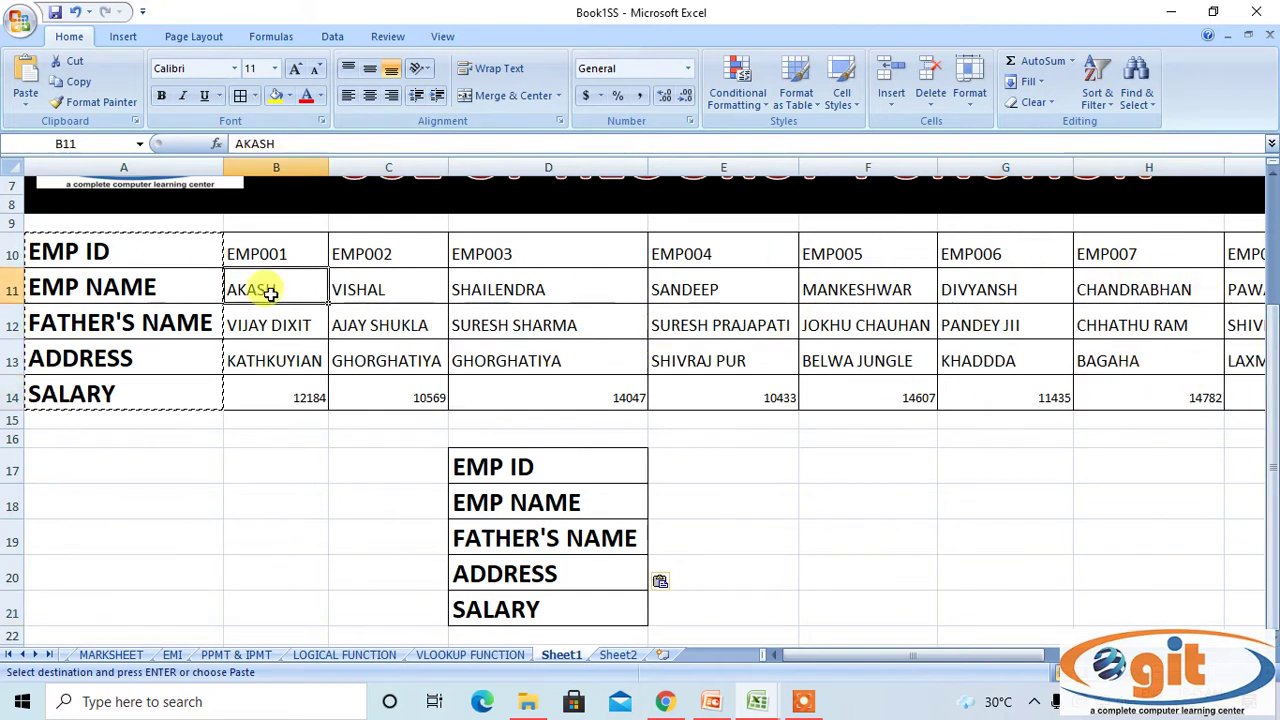
left_click(95, 245)
left_click(230, 252)
left_click(545, 258)
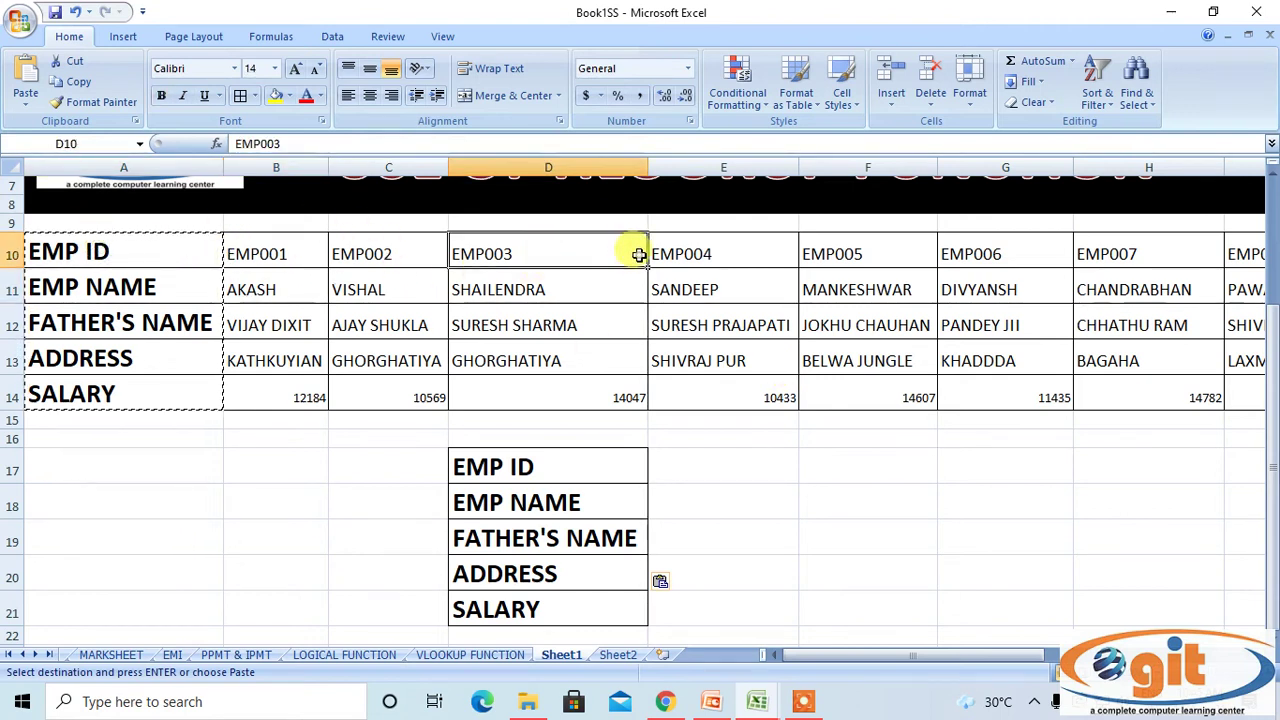
left_click(720, 255)
left_click(846, 275)
left_click(178, 287)
left_click(262, 287)
left_click(571, 294)
left_click(700, 289)
left_click(1078, 289)
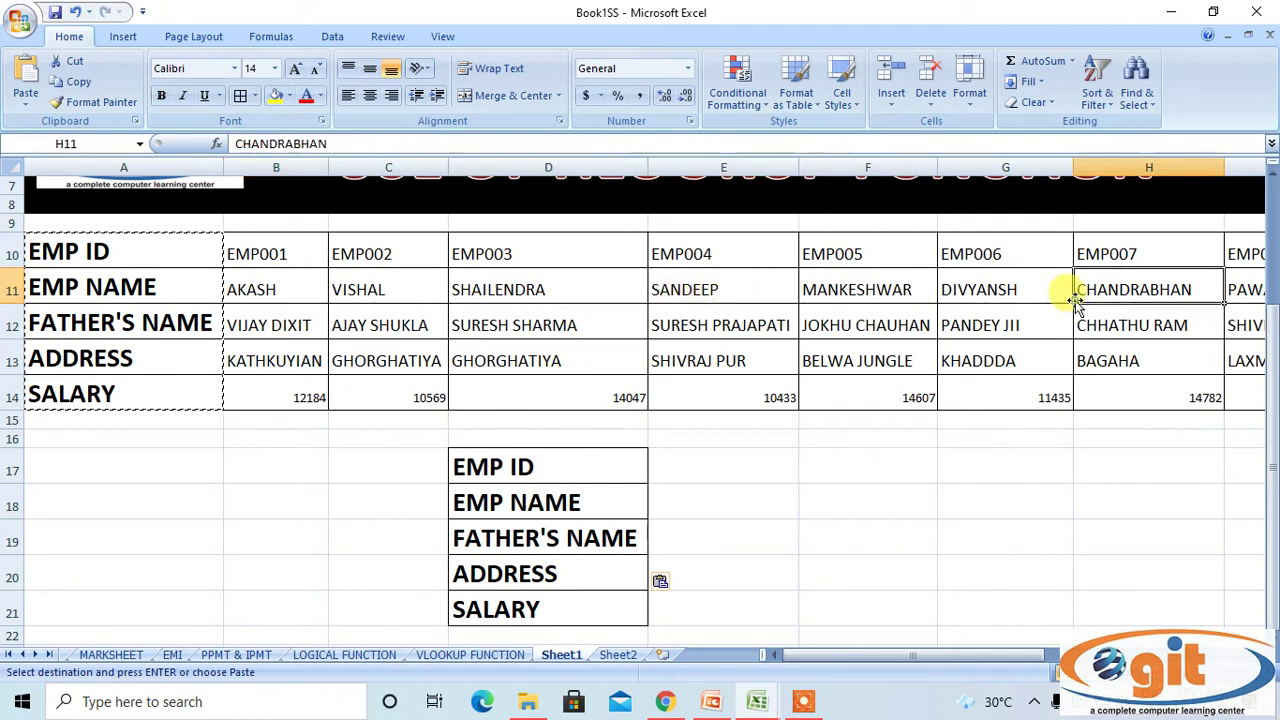
- Examine the FATHER'S NAME, ADDRESS and SALARY rows of the employee table, rows 12 to 14
left_click(138, 318)
left_click(252, 310)
left_click(665, 366)
left_click(900, 324)
left_click(265, 365)
left_click(865, 366)
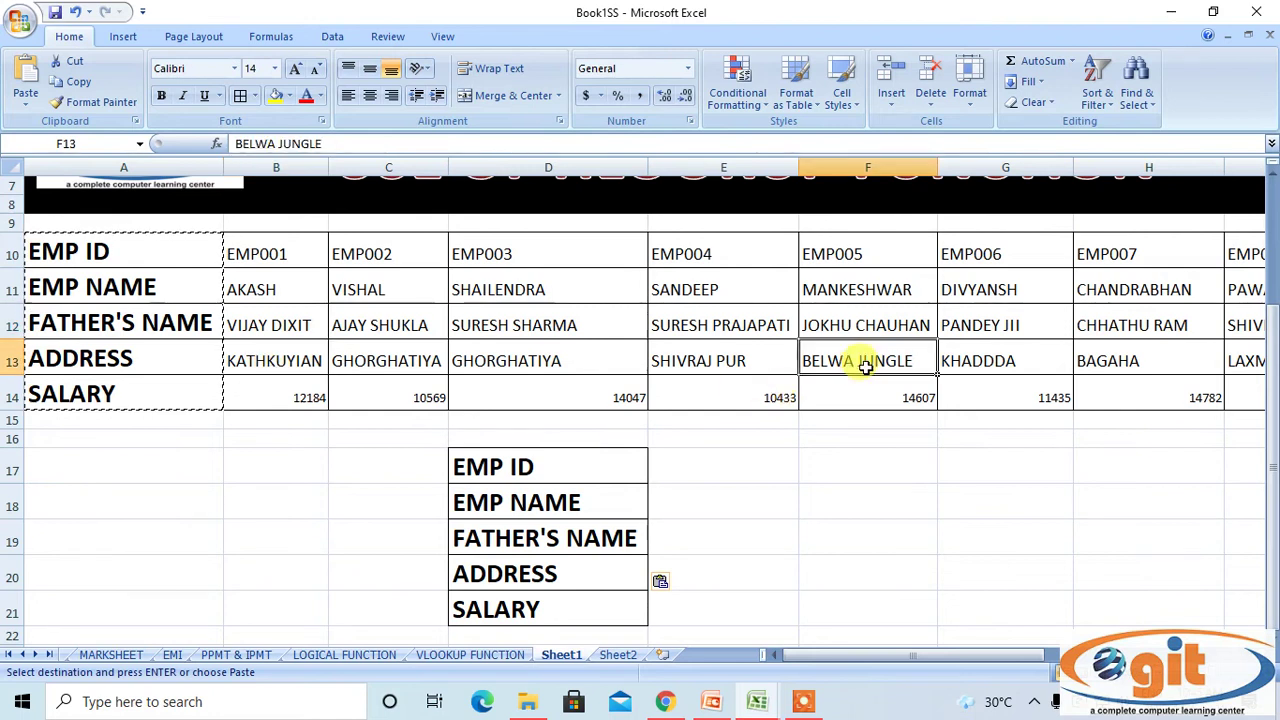
left_click(312, 390)
left_click(471, 390)
left_click(771, 397)
left_click(1062, 386)
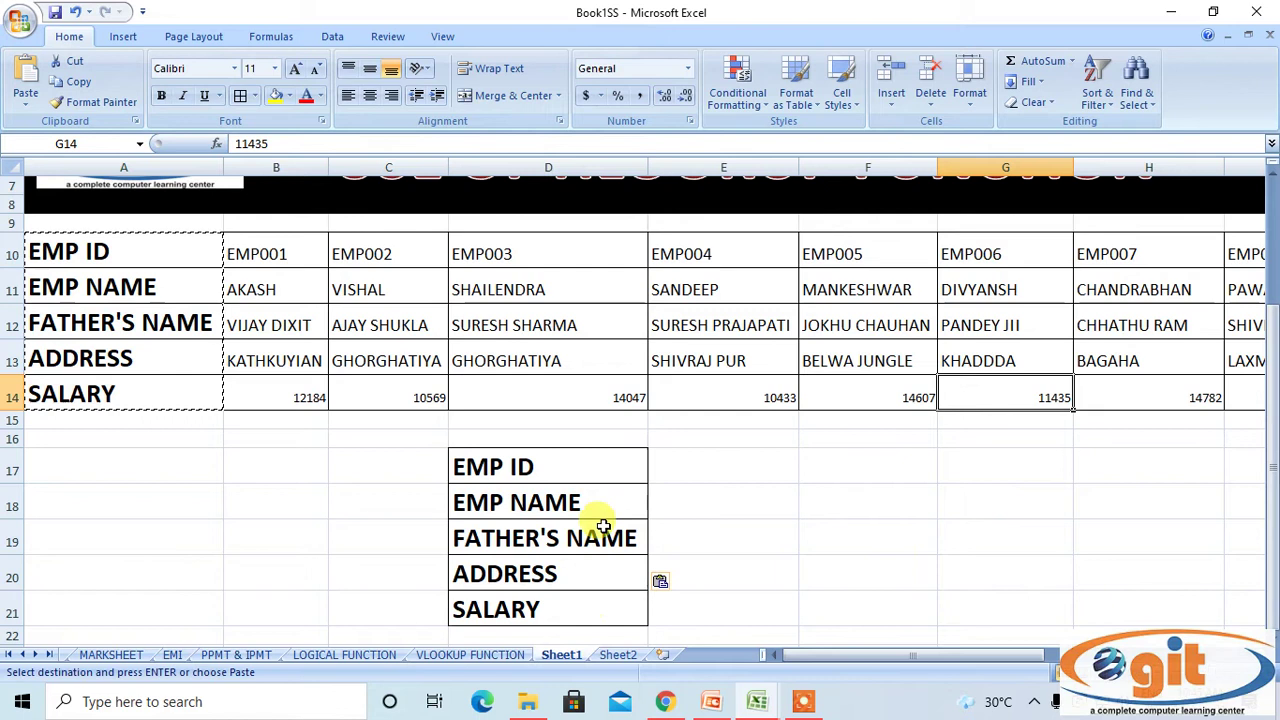
- Copy the first employee's ID from B10 into E17, beside the EMP ID label of the lookup form
left_click(701, 463)
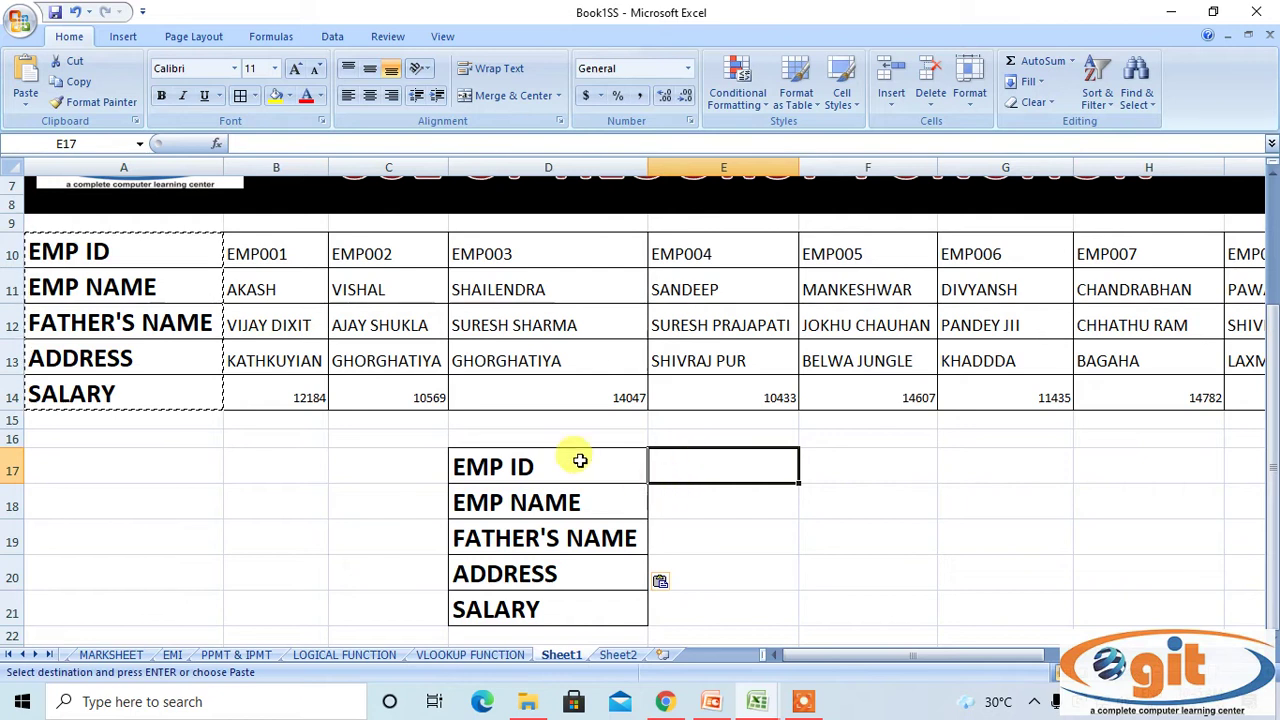
left_click(284, 250)
right_click(284, 250)
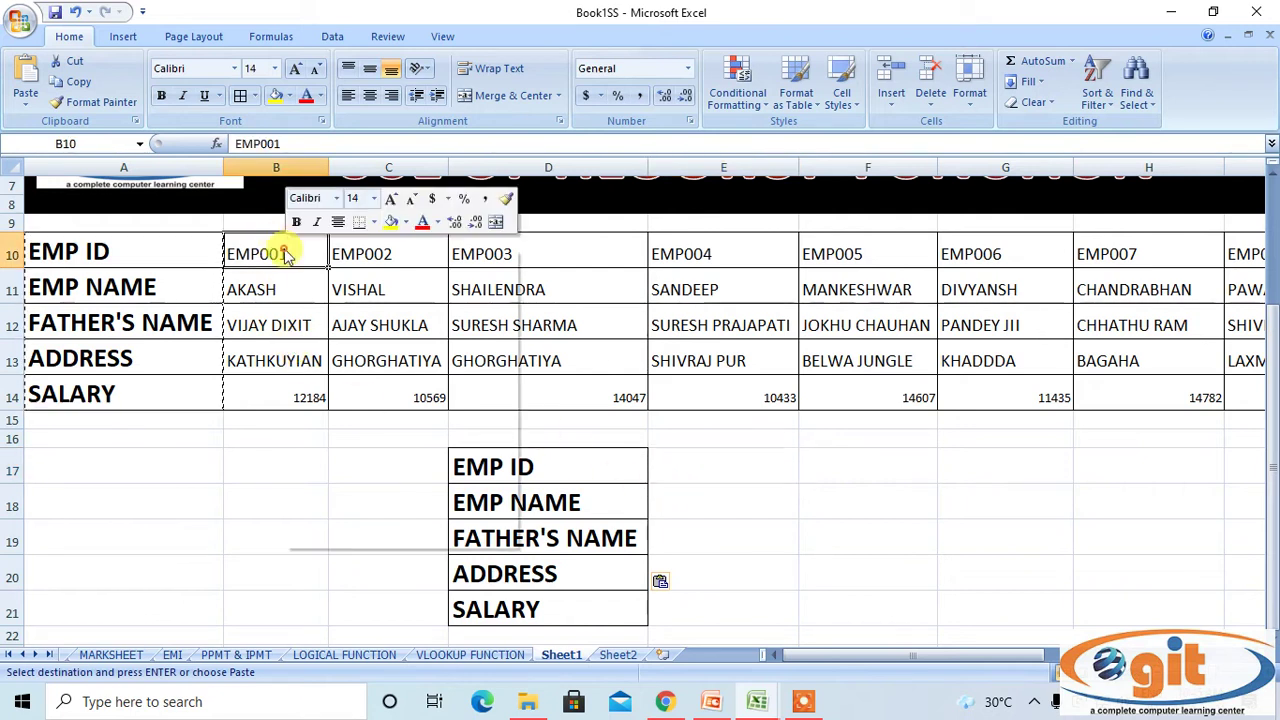
left_click(335, 279)
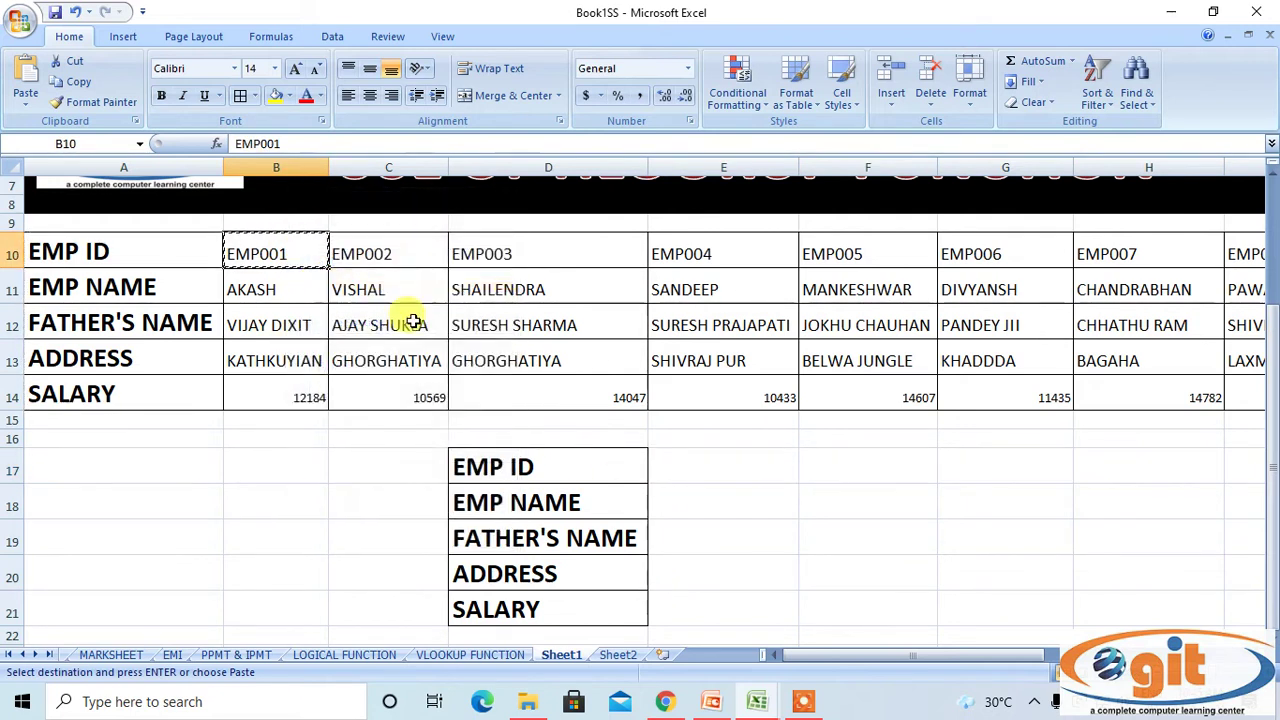
left_click(737, 469)
right_click(740, 472)
left_click(805, 230)
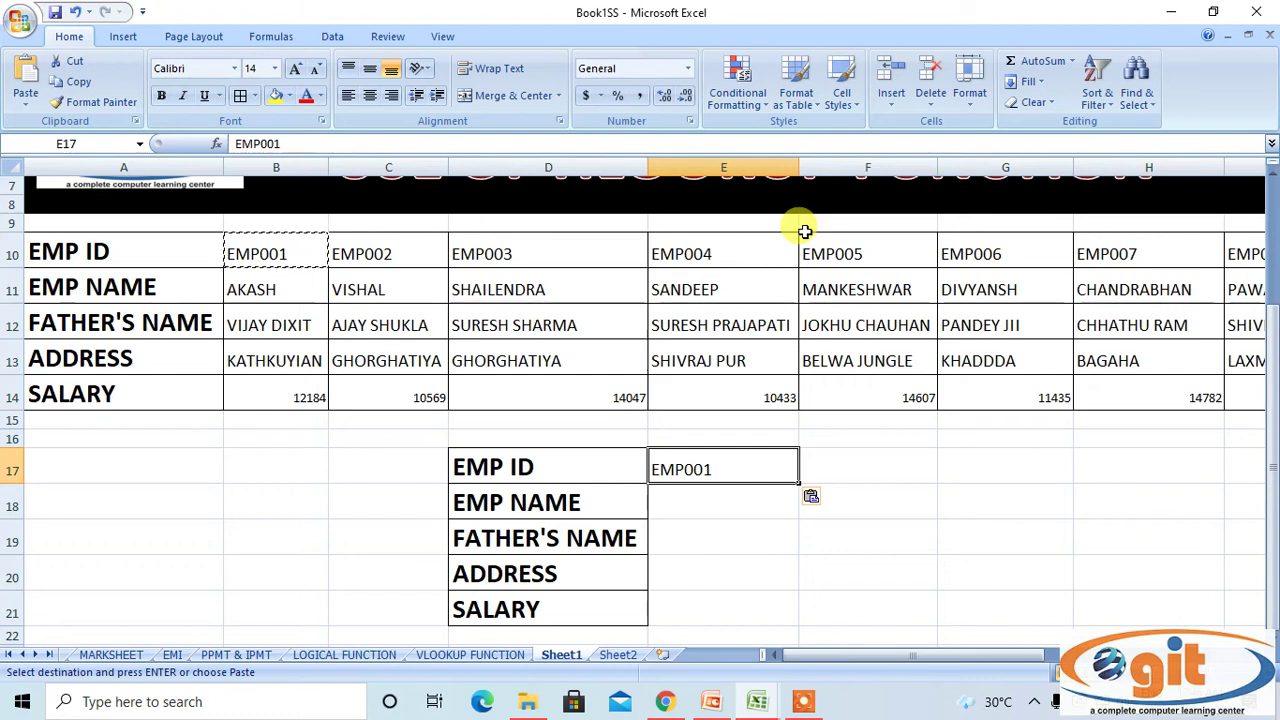
- Compare the lookup form's EMP ID entry with the source table and review the blank result cells E18 to E21
left_click(548, 462)
left_click(676, 455)
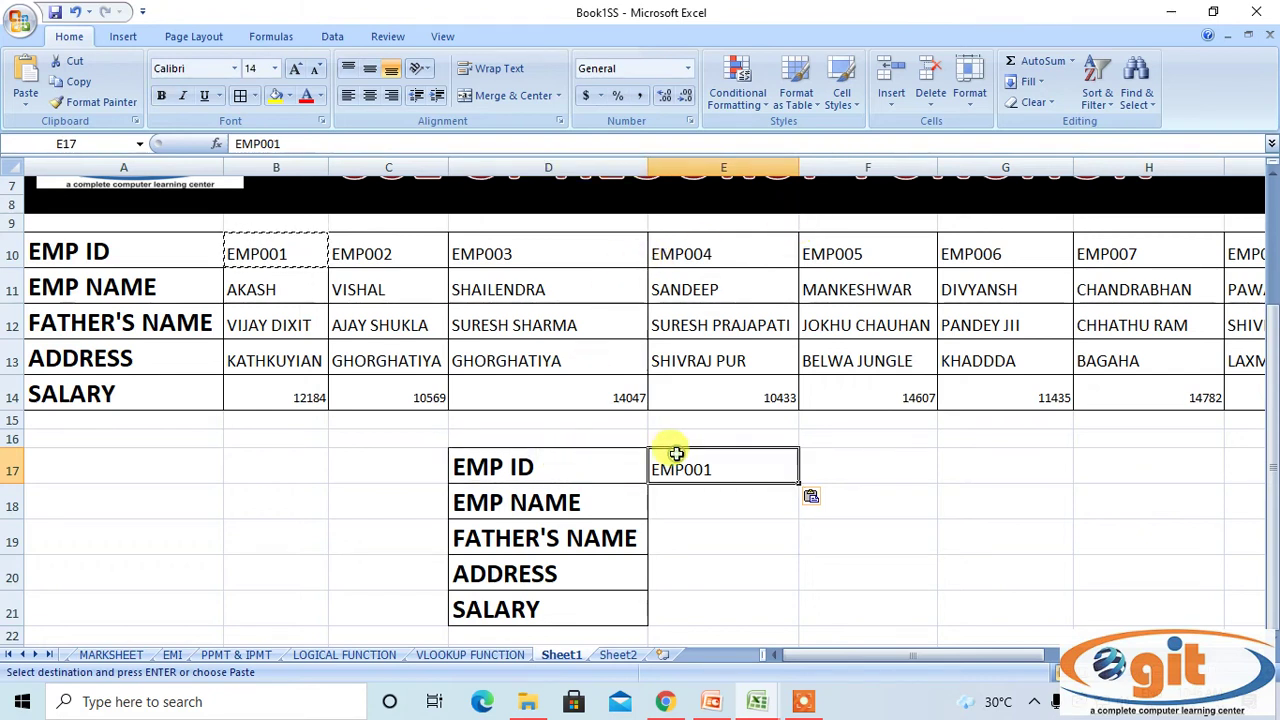
left_click(557, 463)
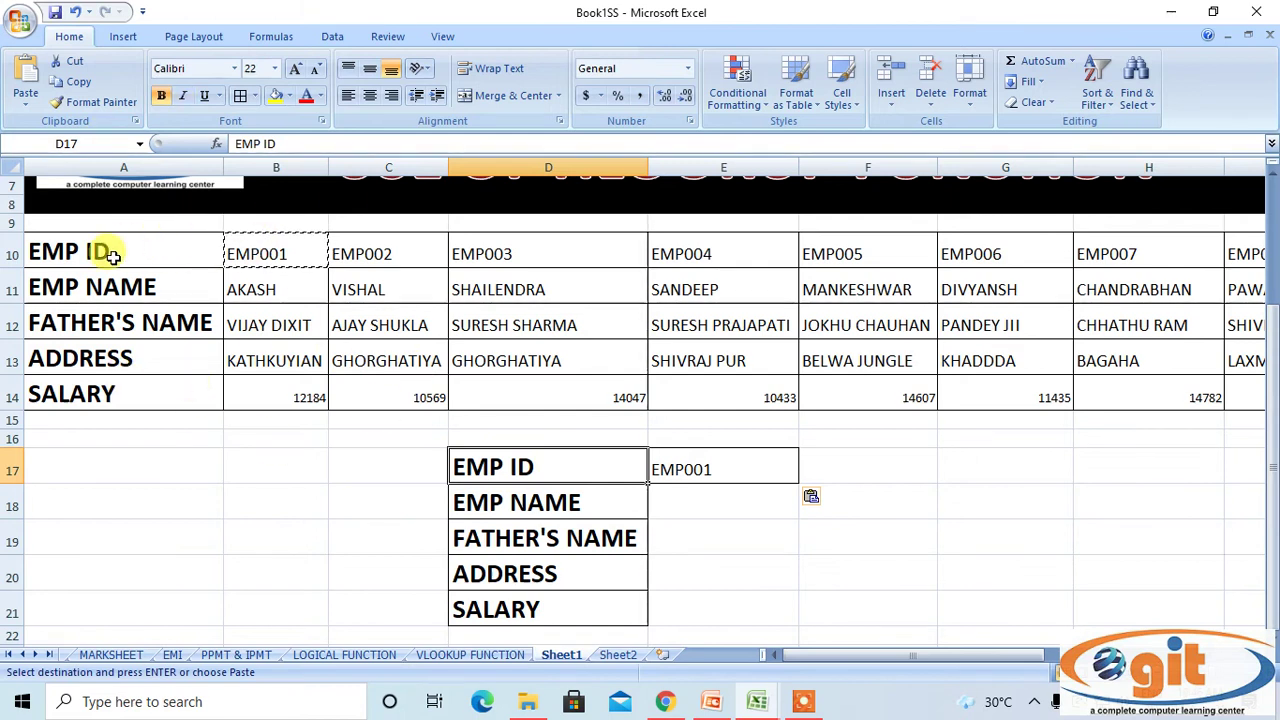
left_click(113, 257)
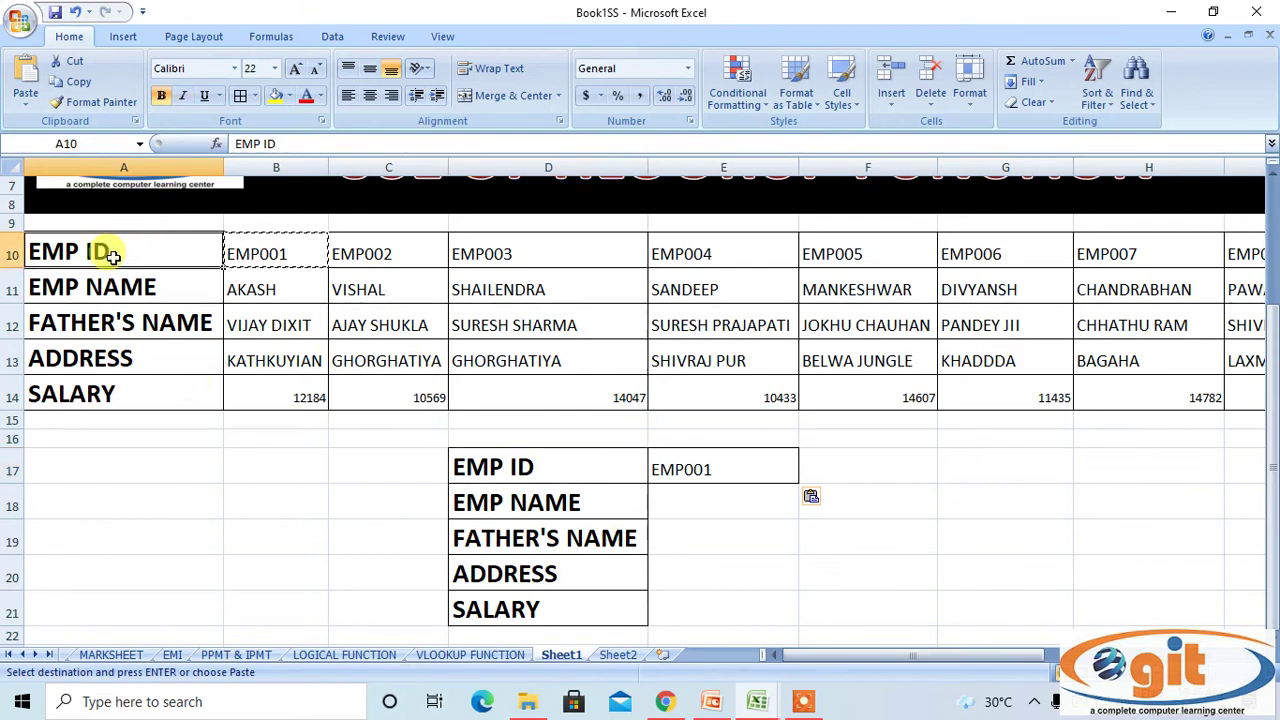
left_click(160, 285)
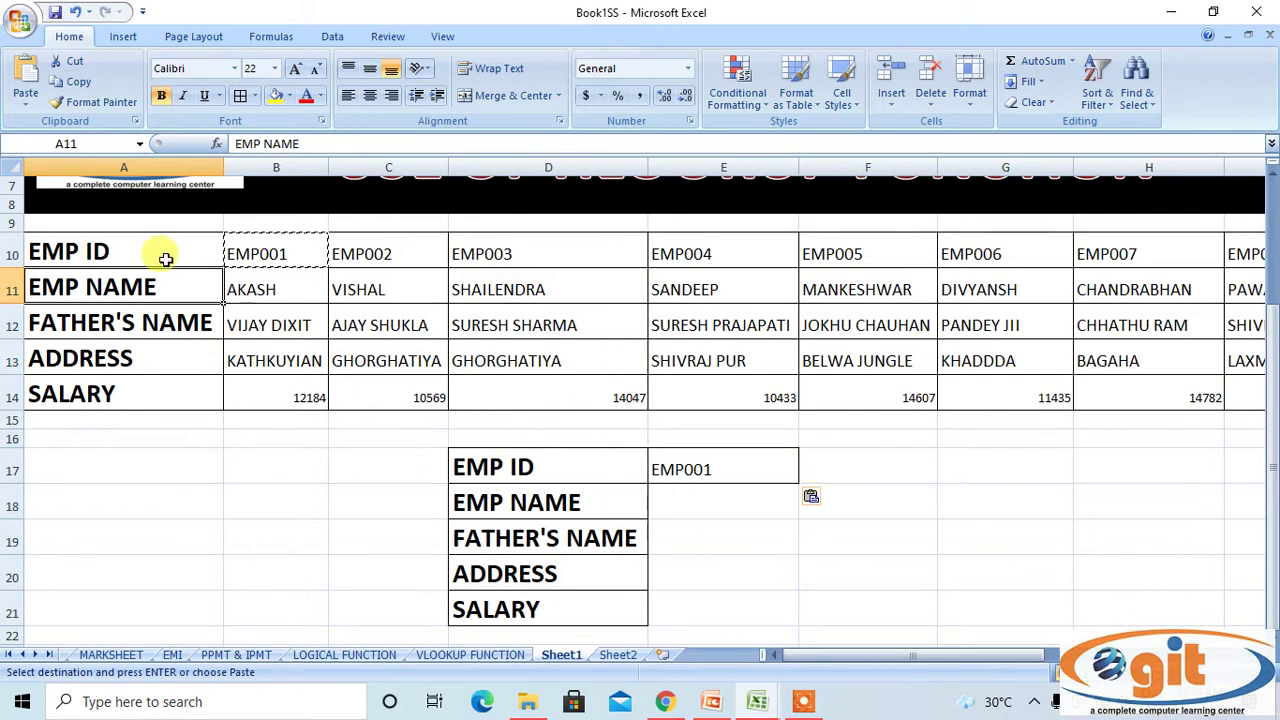
left_click(270, 266)
left_click(737, 498)
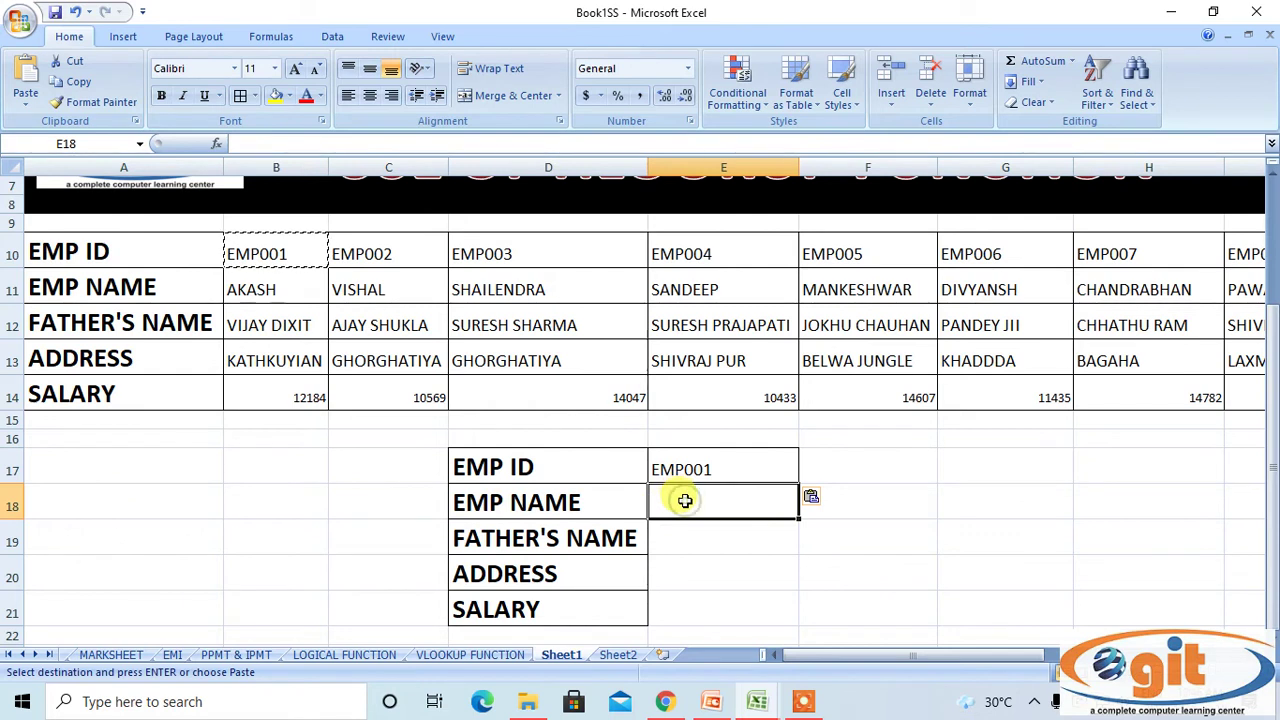
left_click(689, 538)
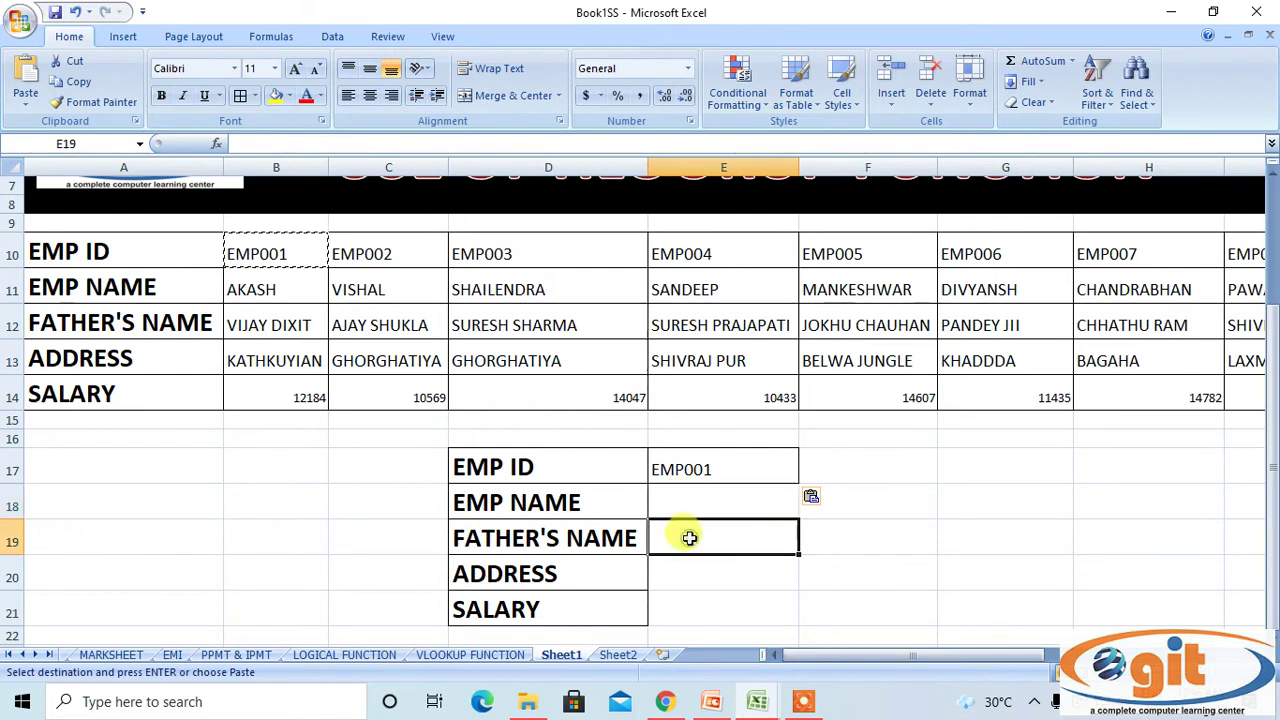
left_click(699, 569)
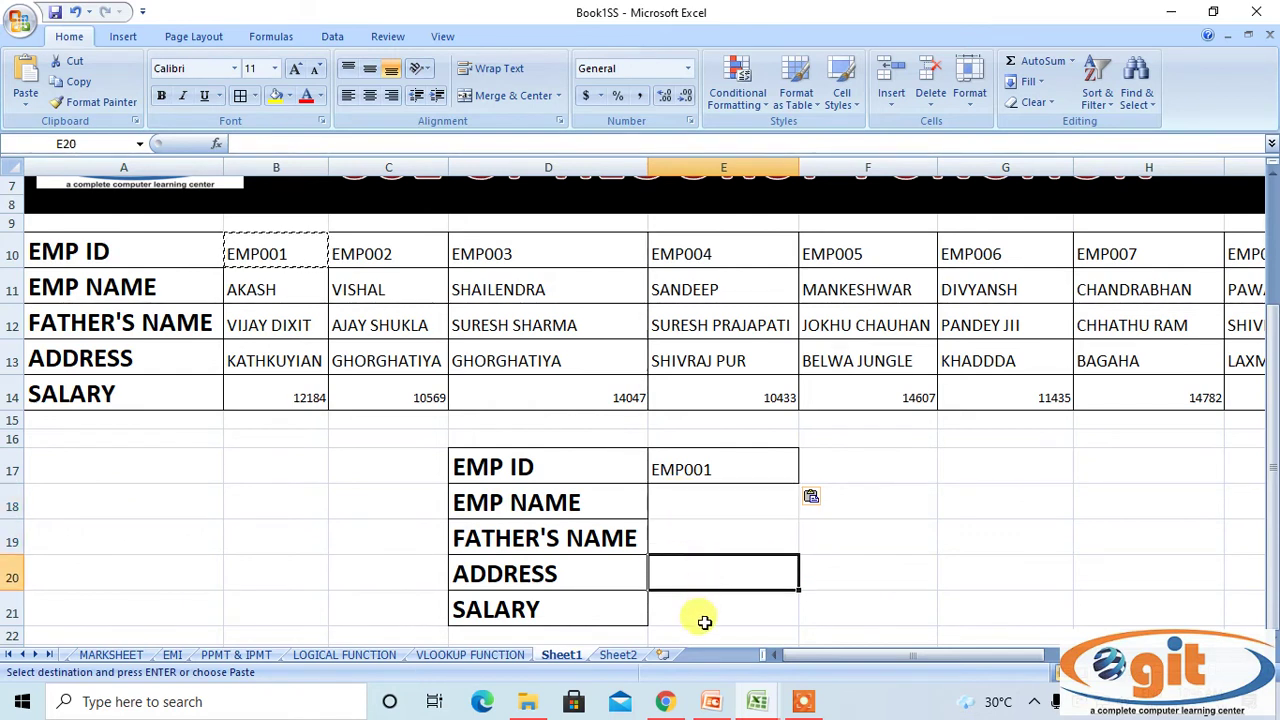
left_click(703, 620)
- Enter the formula =HLOOKUP(E17,A10:K14,2,0) in E18 to look up the employee name
left_click(716, 500)
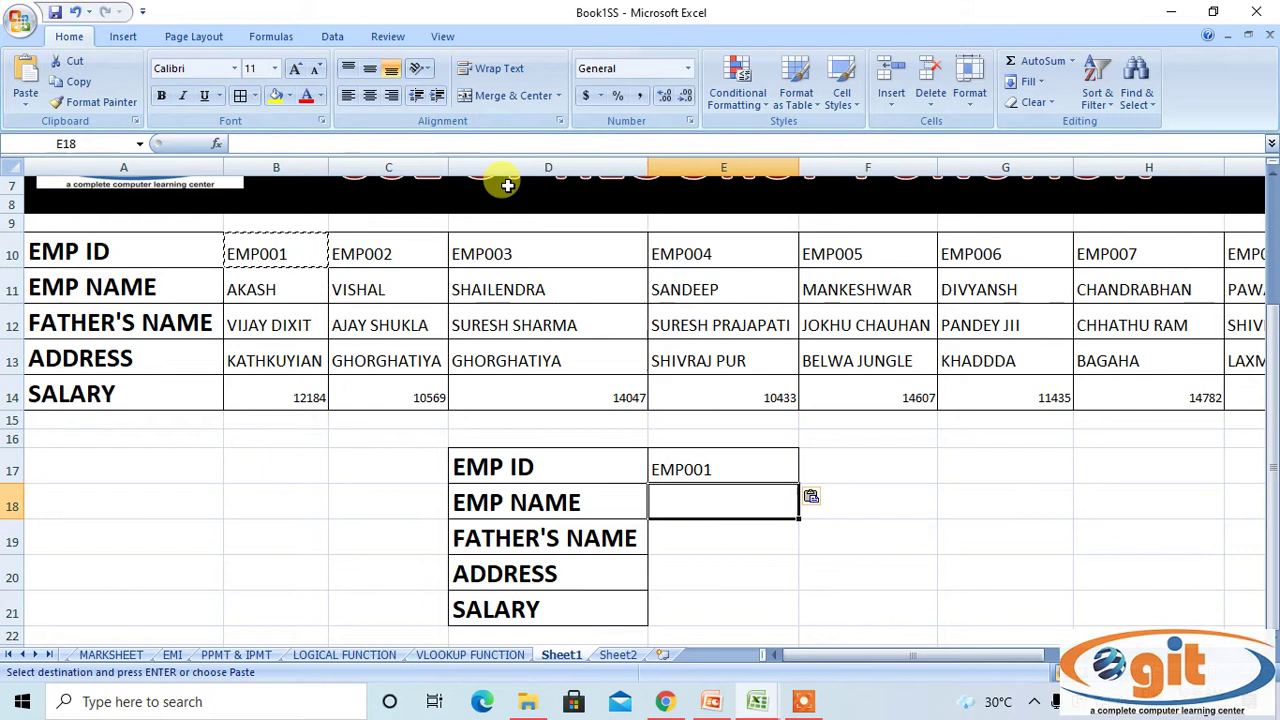
type("=H")
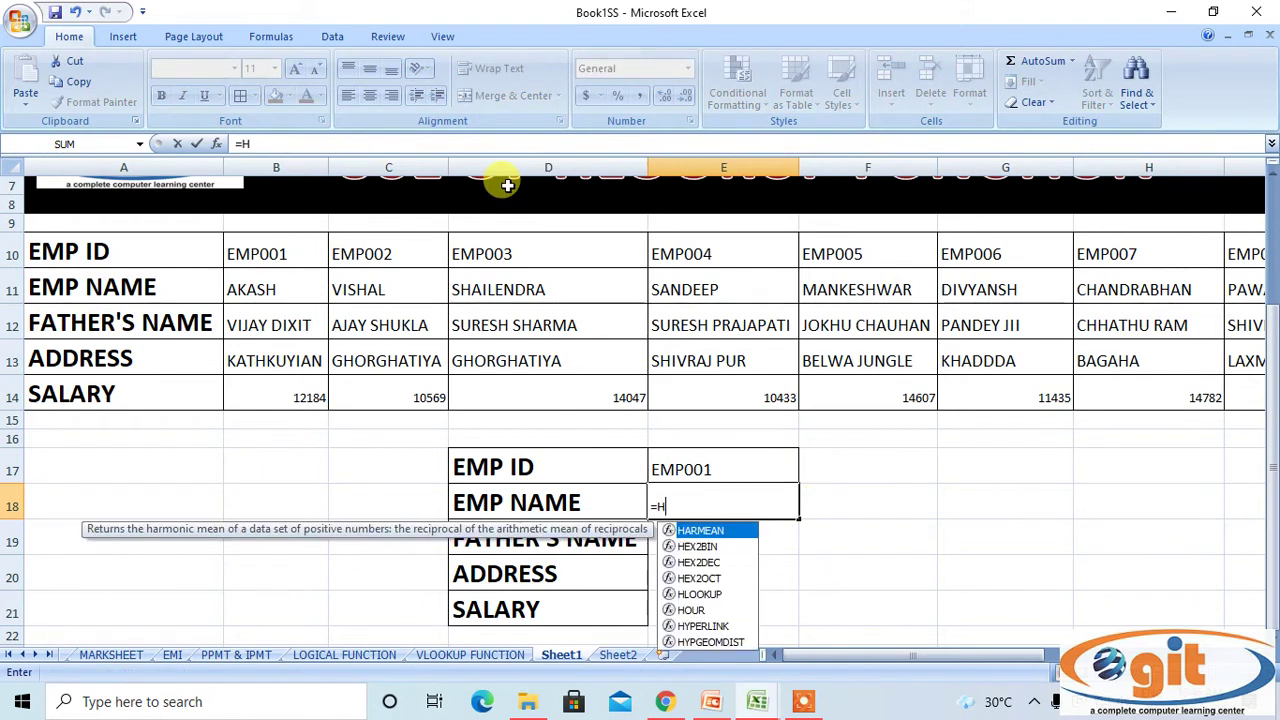
type("LO")
key("Tab")
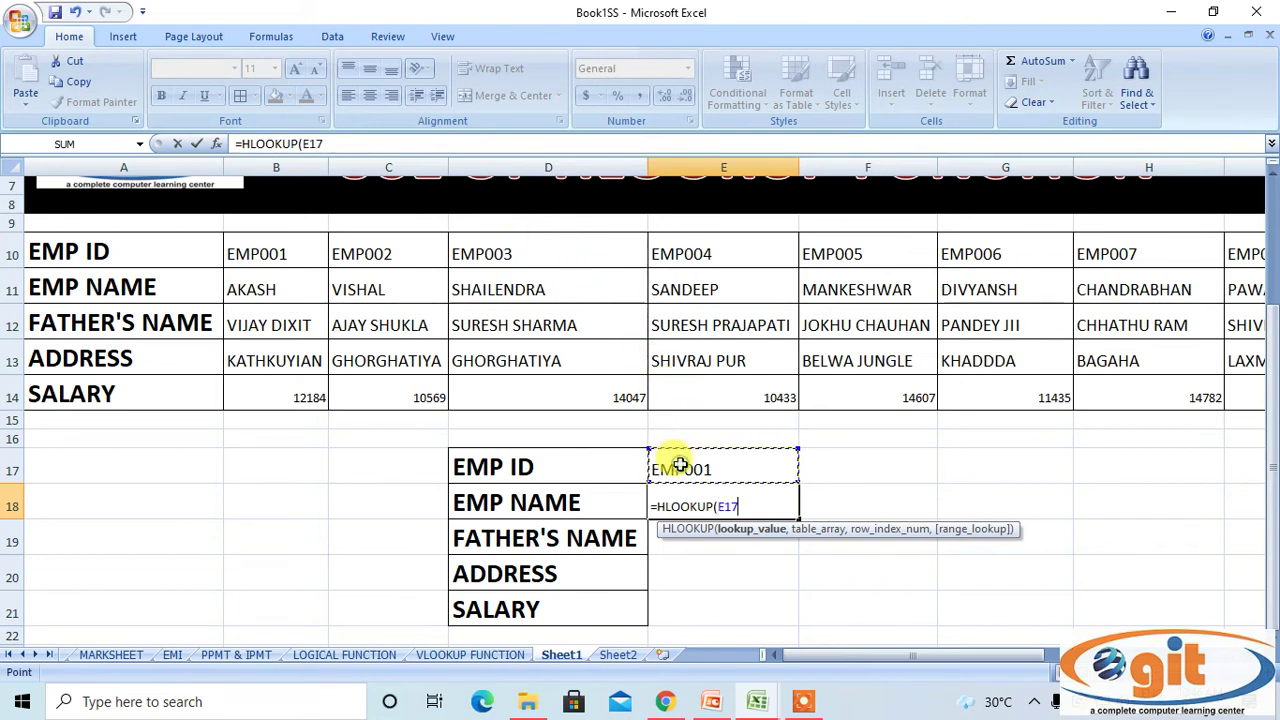
type(",")
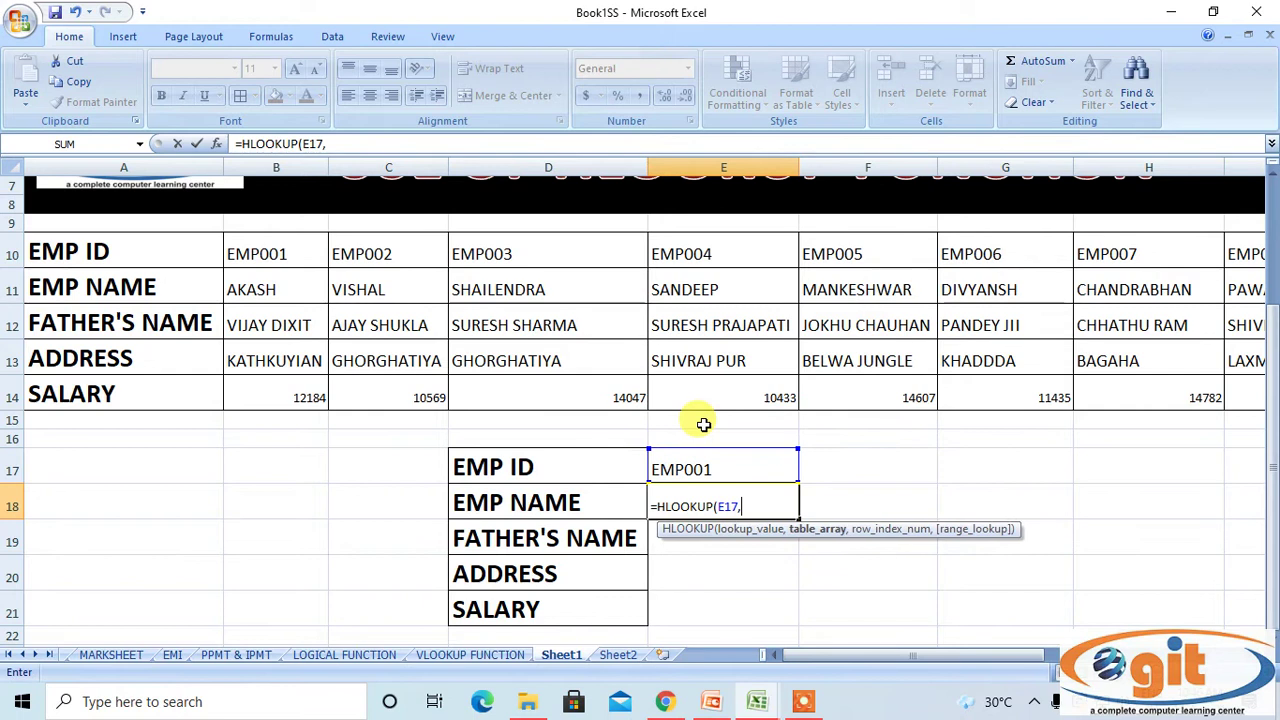
left_click_drag(171, 251, 1046, 397)
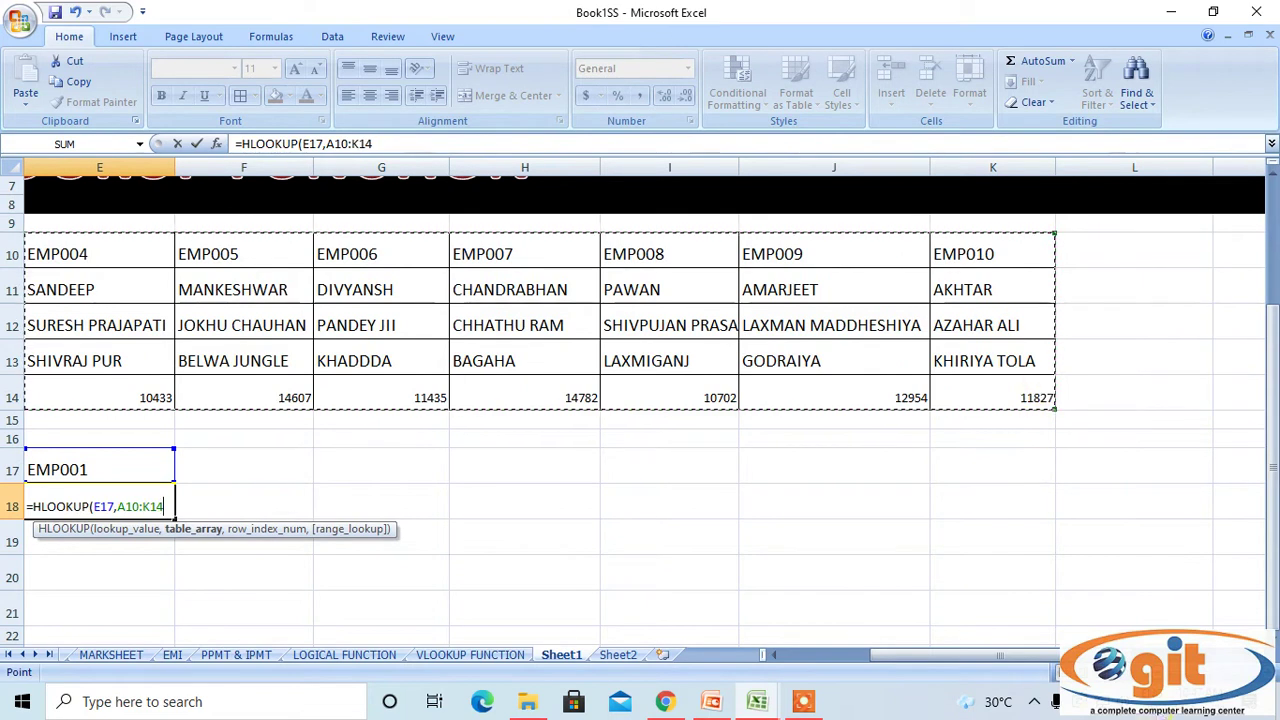
left_click_drag(996, 655, 908, 652)
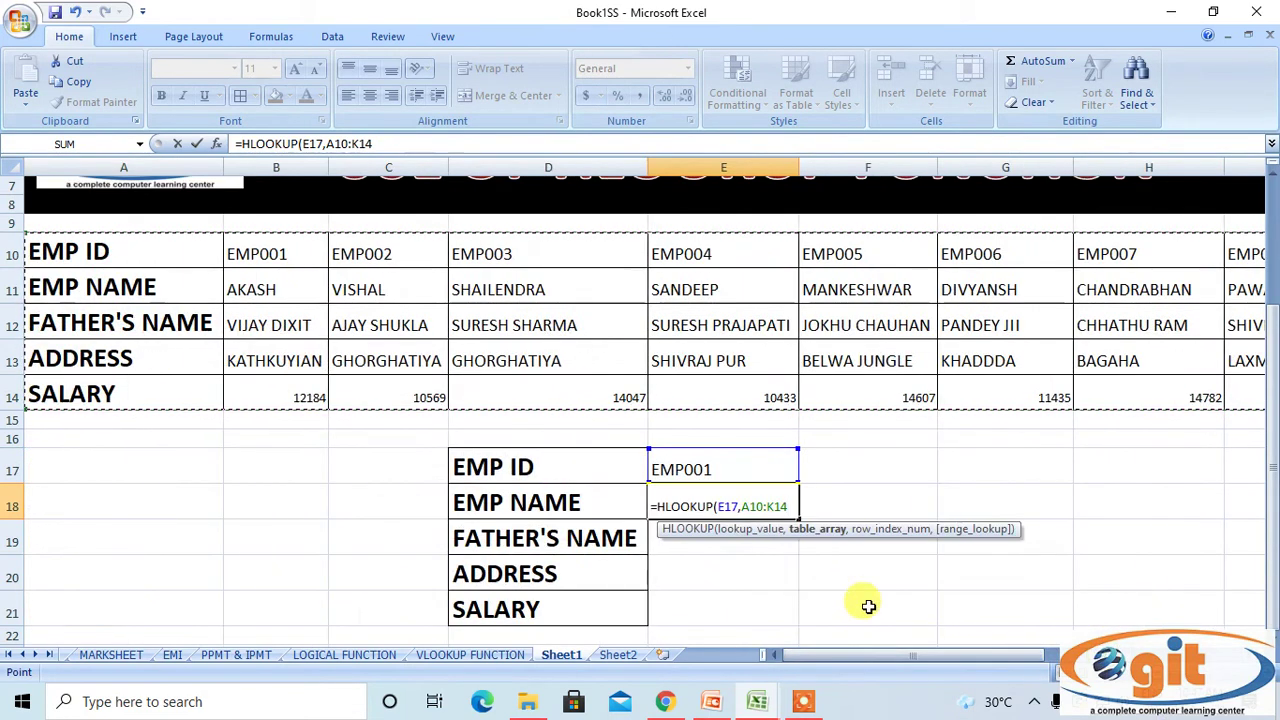
type(",")
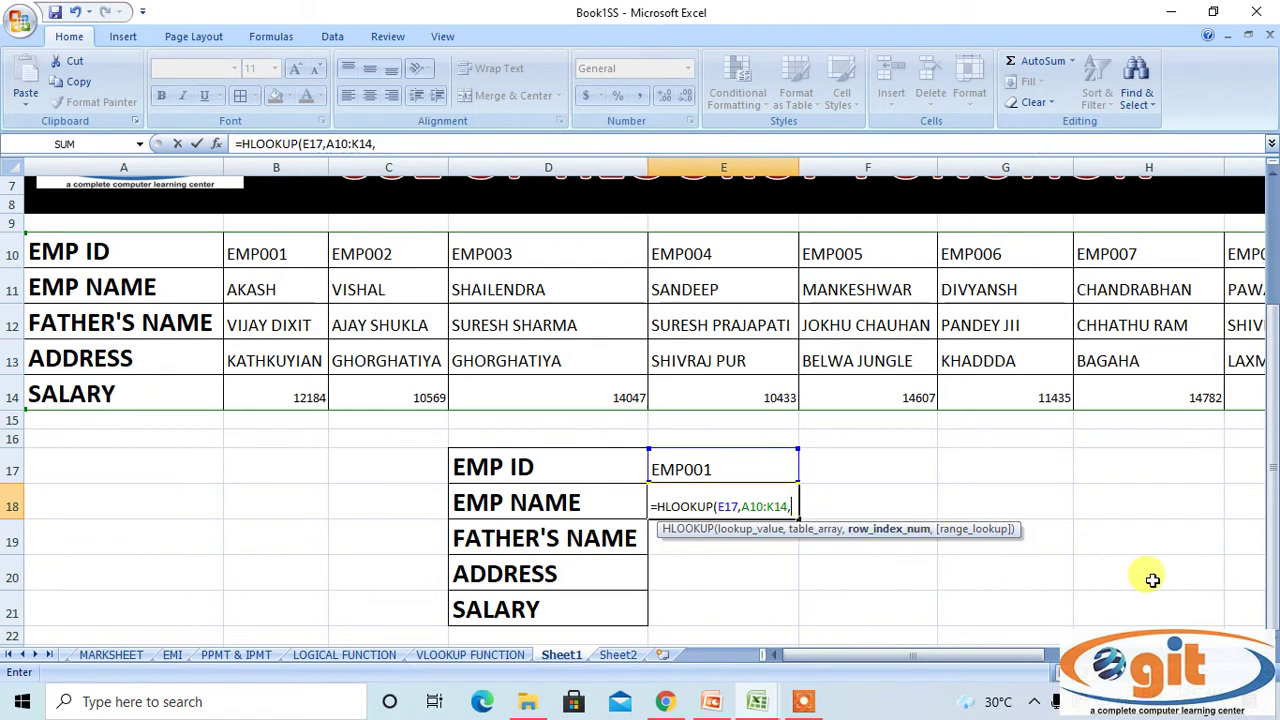
type("2,")
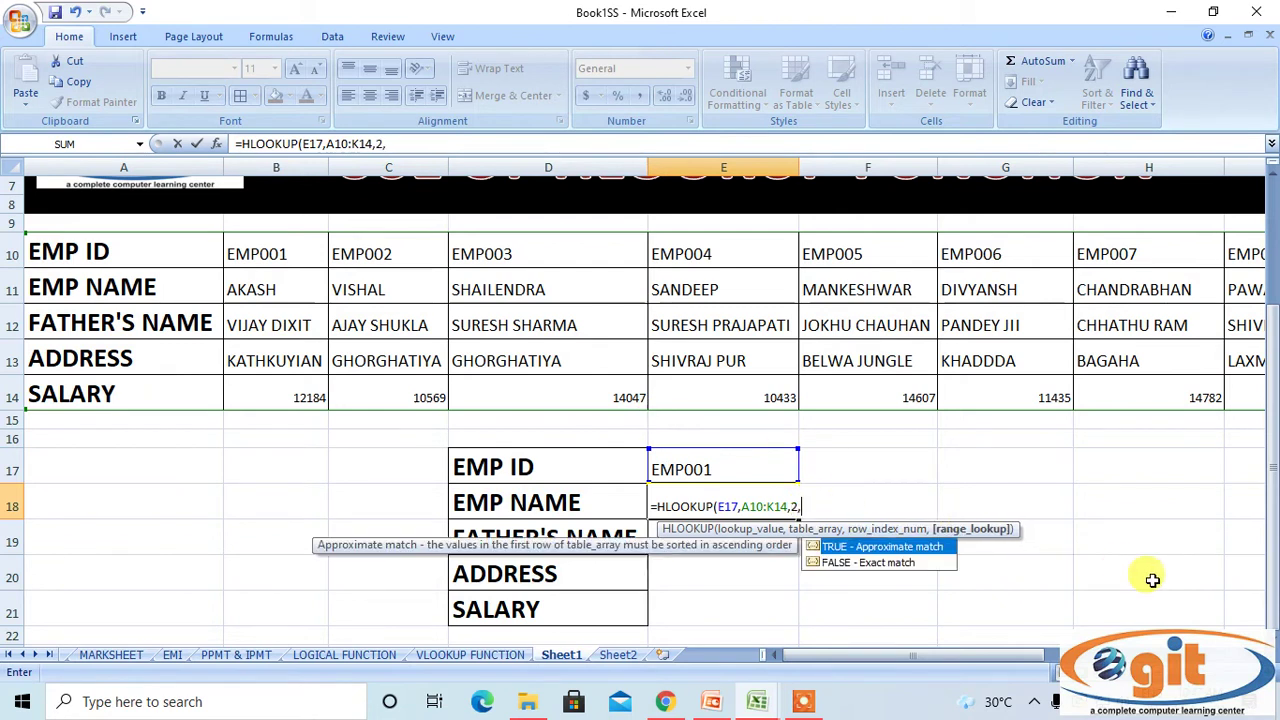
type("0)")
key("Return")
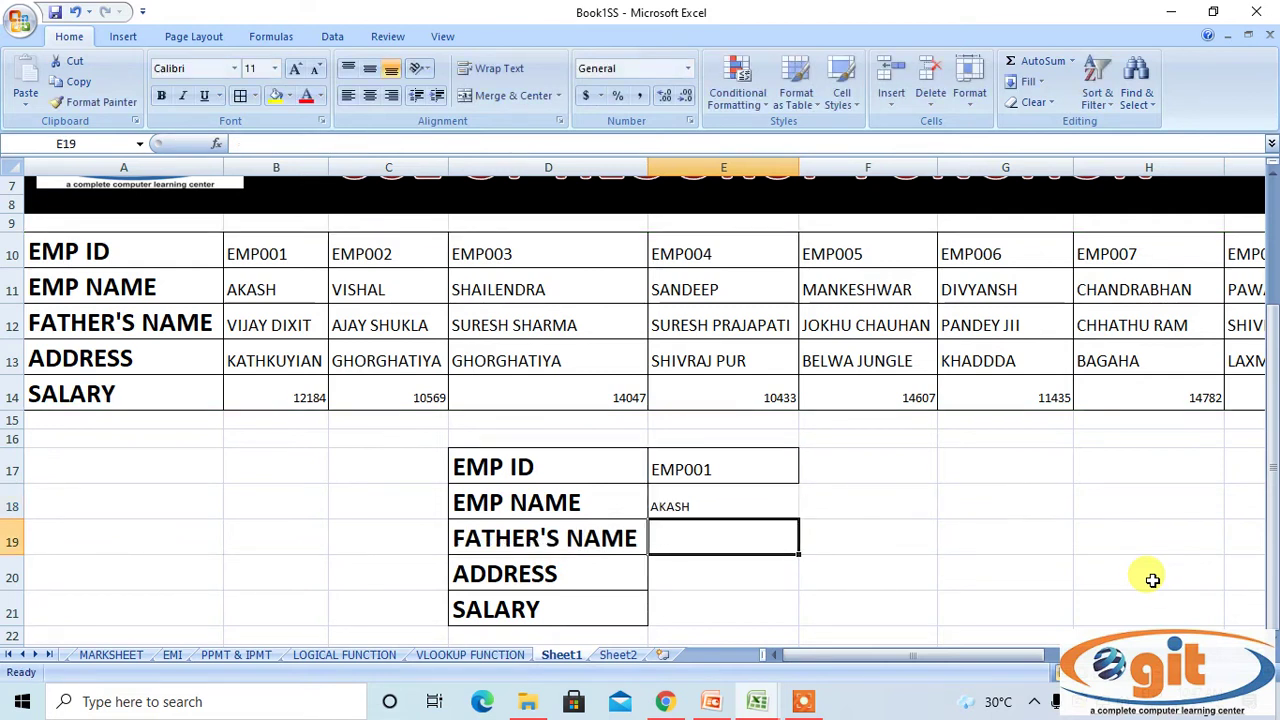
- Enter the formula =HLOOKUP(E17,A10:K14,3,0) in E19 to look up the father's name
type("=HLO")
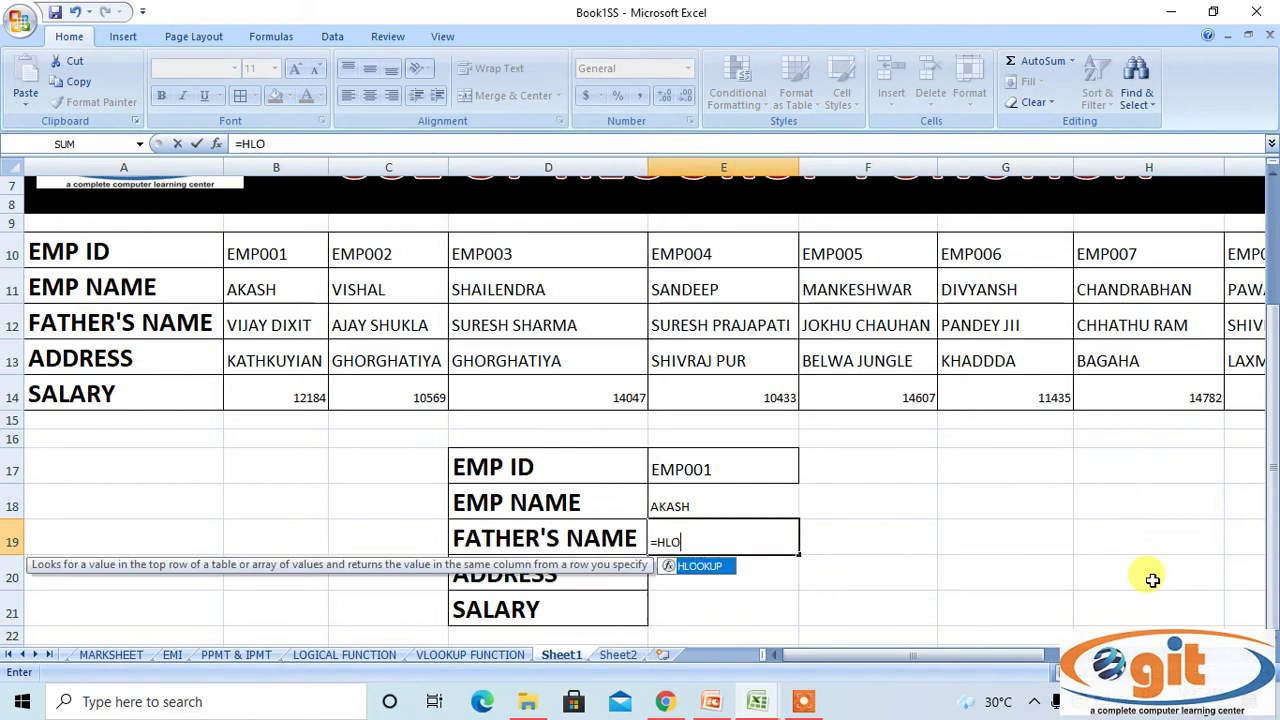
key("Tab")
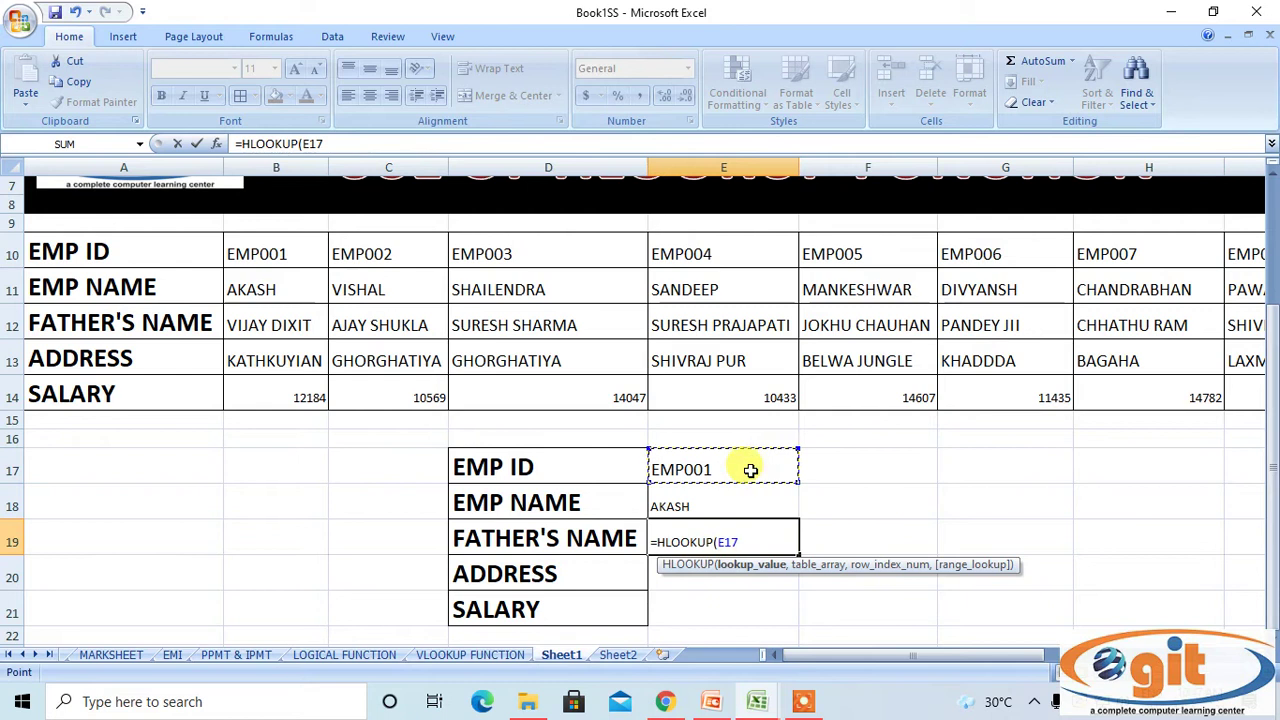
type(",")
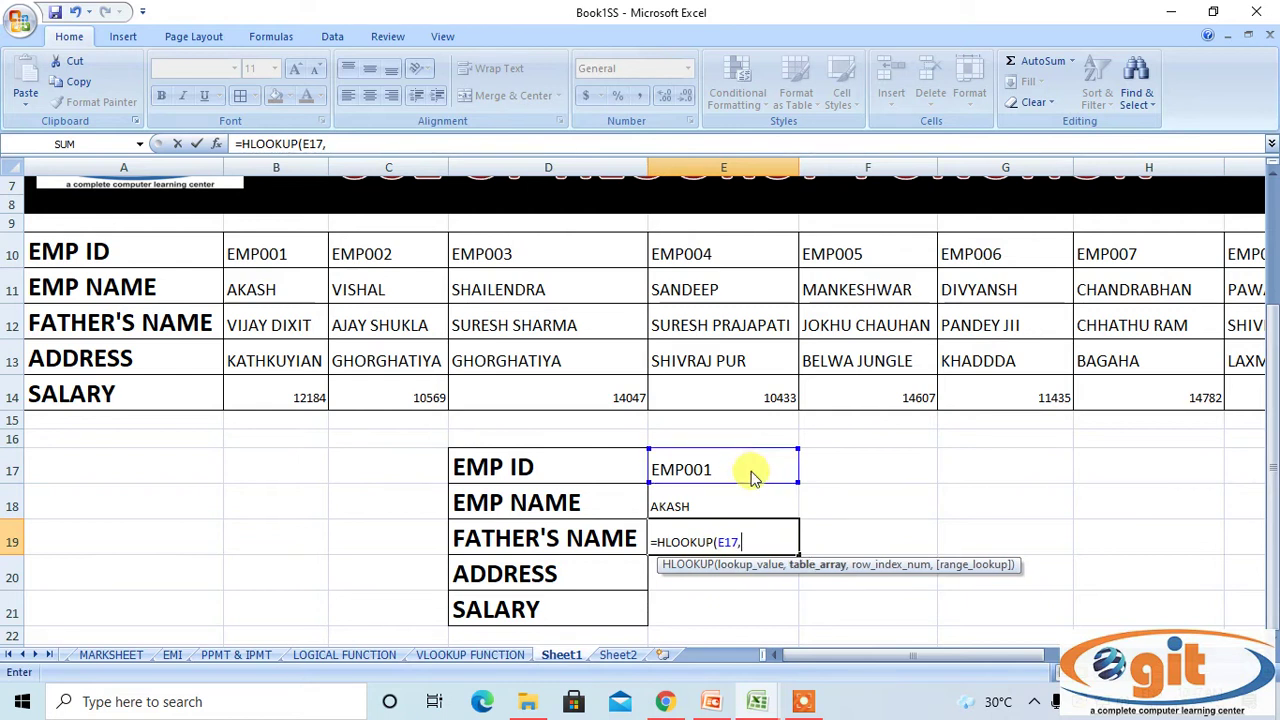
left_click_drag(63, 250, 1038, 402)
type(",")
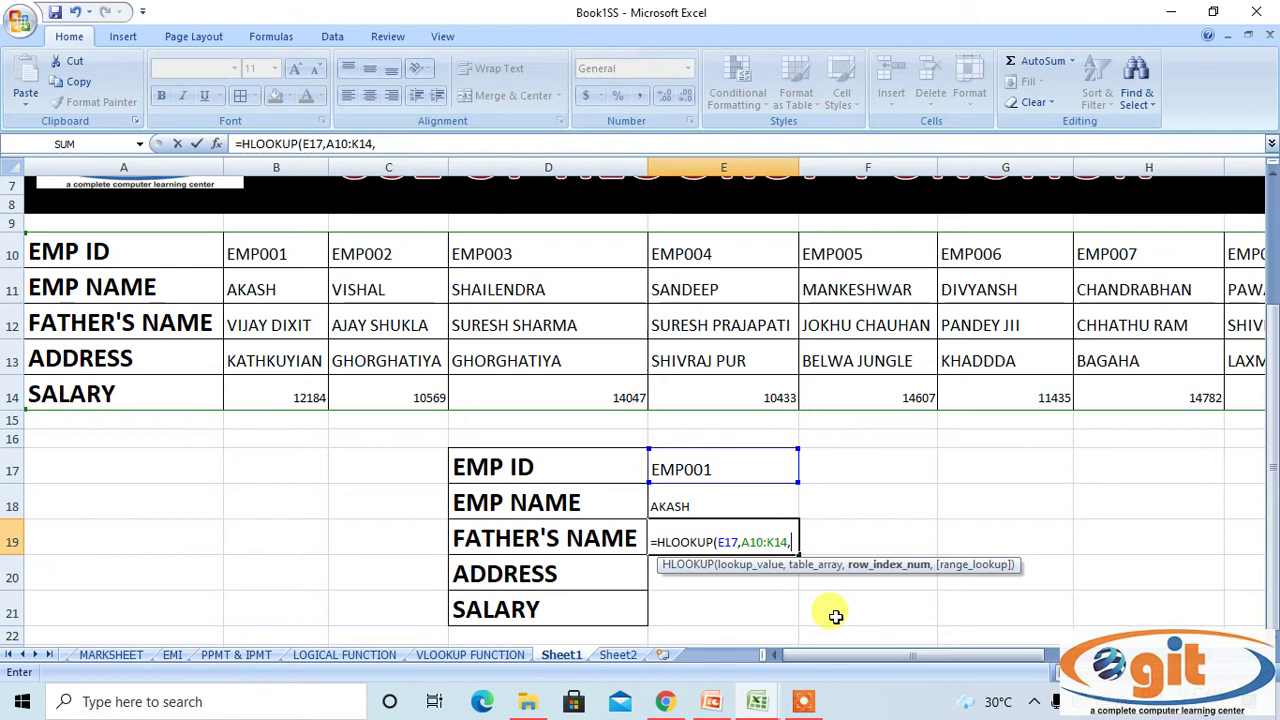
type("3,0")
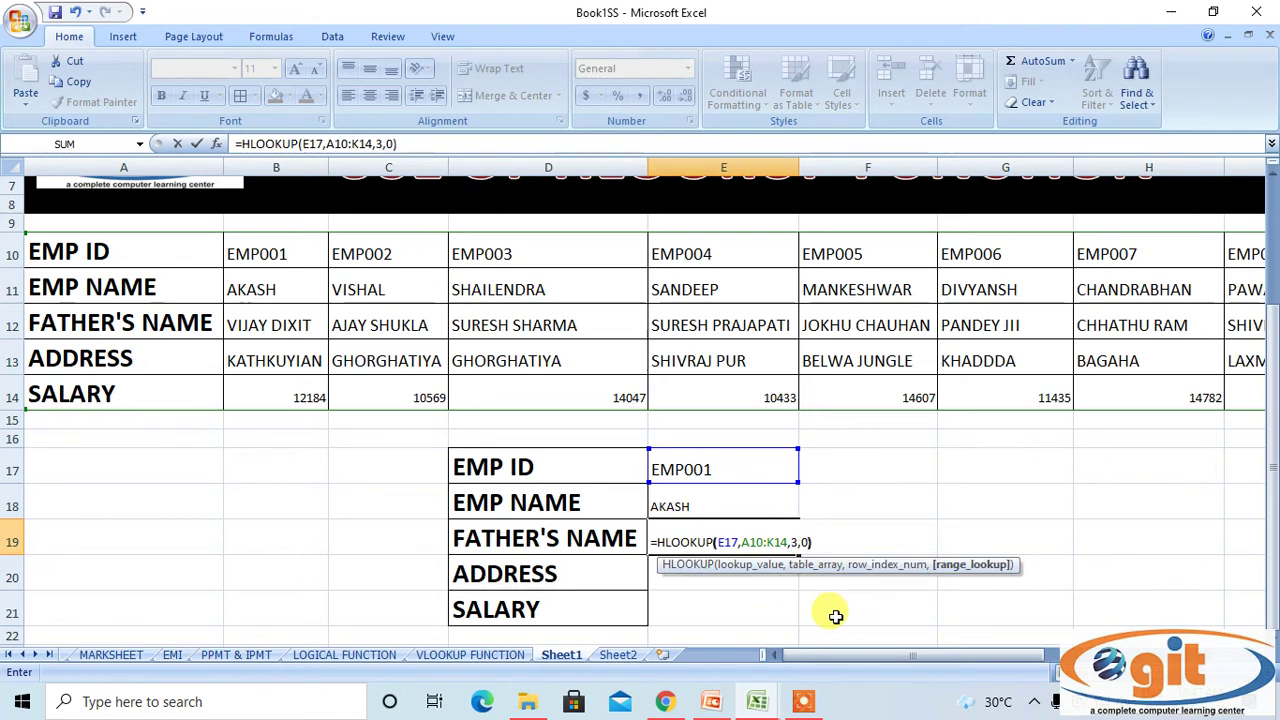
key("Return")
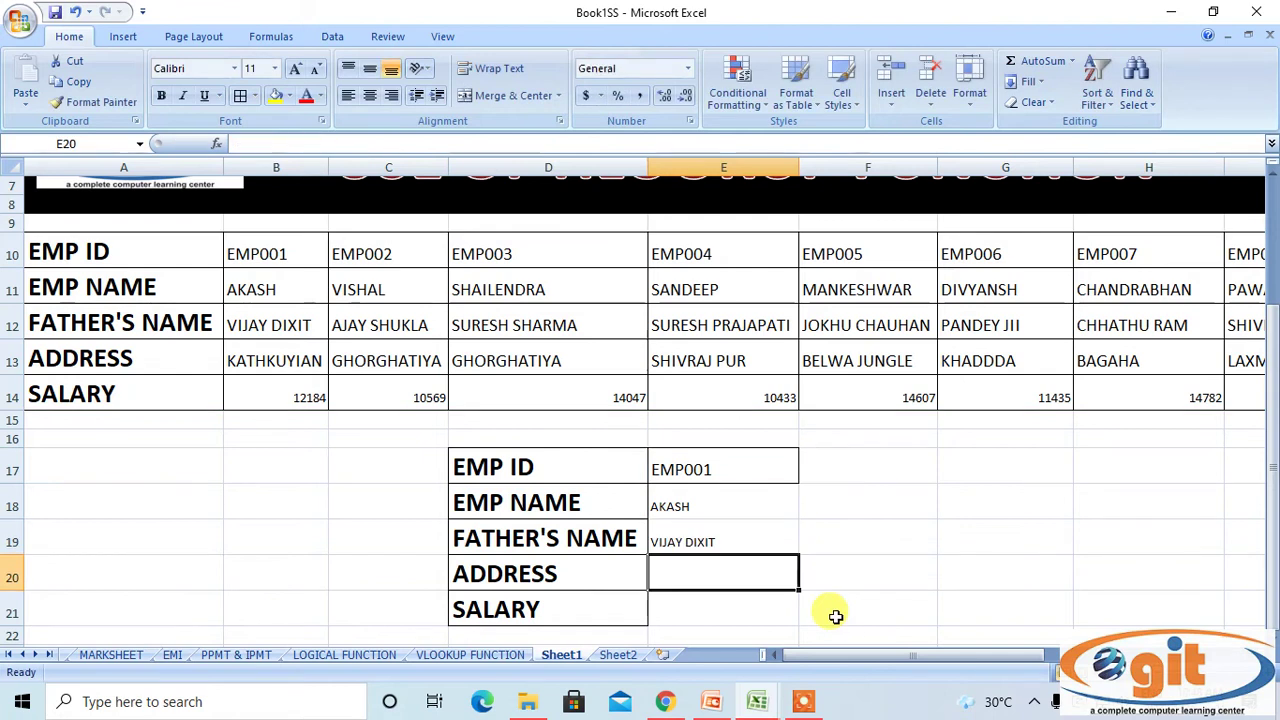
- Enter the formula =HLOOKUP(E17,A10:K14,4,0) in E20 to look up the address
type("=")
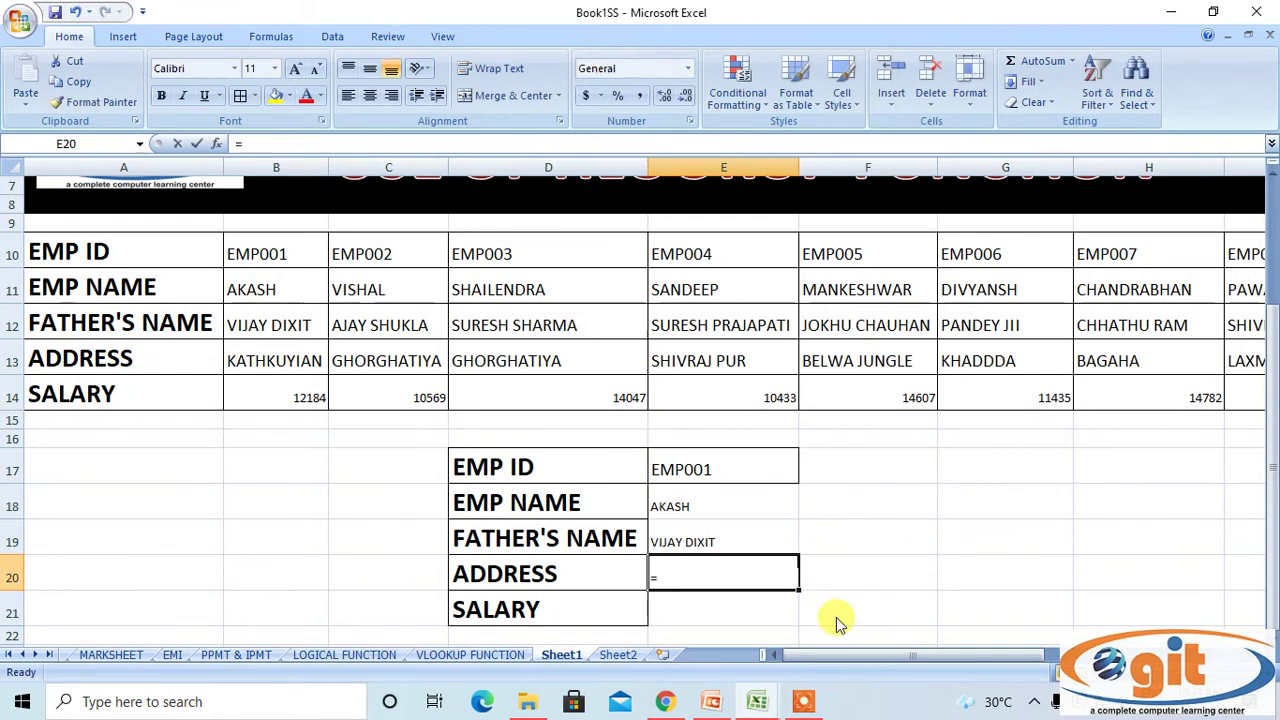
type("H")
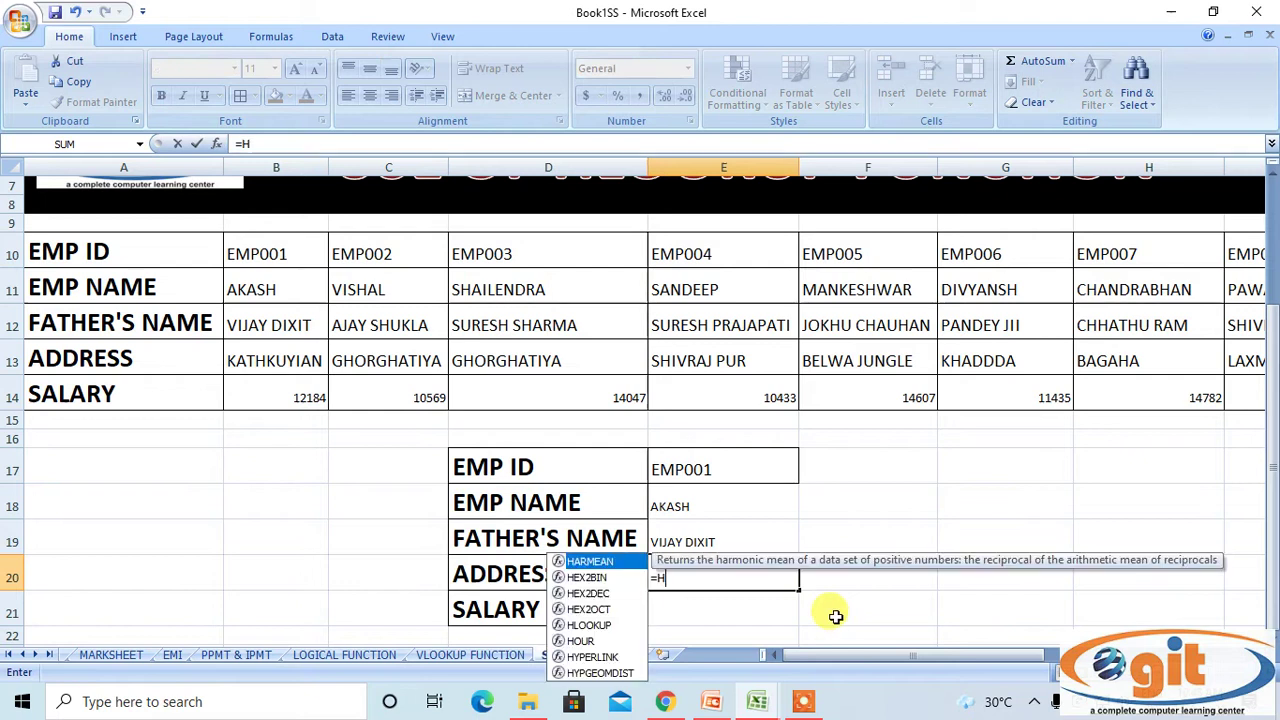
type("LO")
key("Tab")
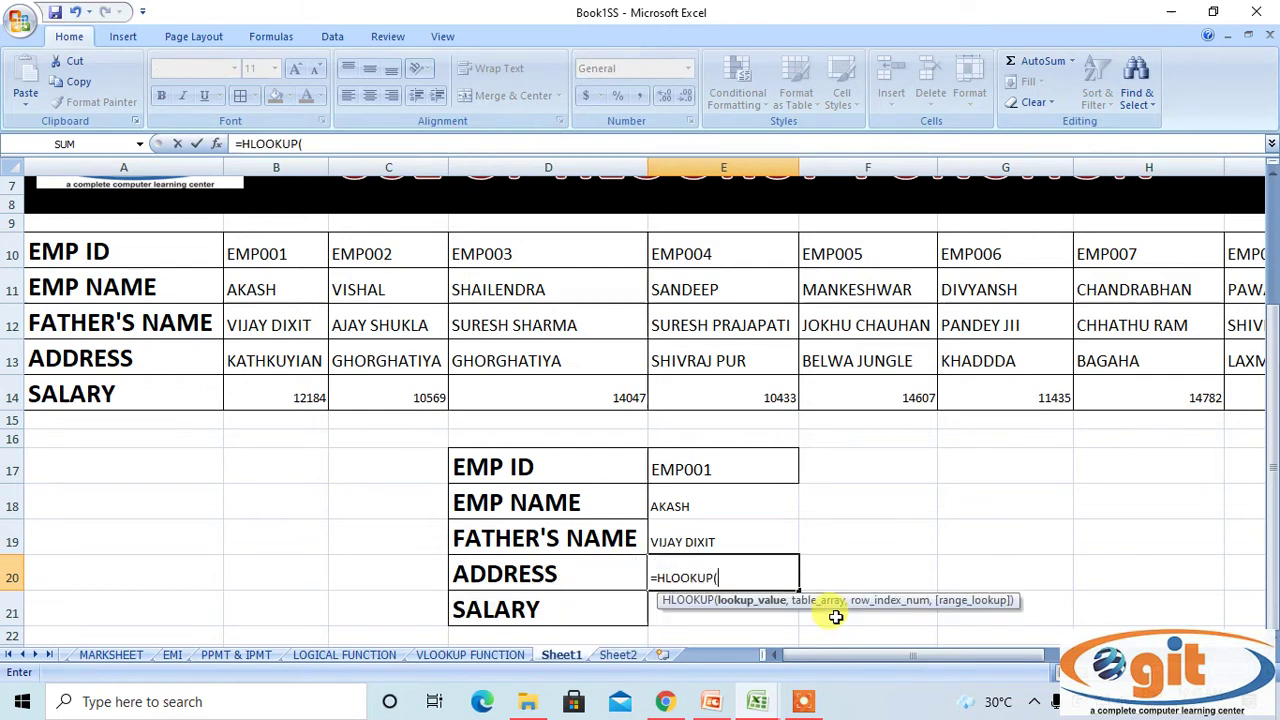
left_click(733, 463)
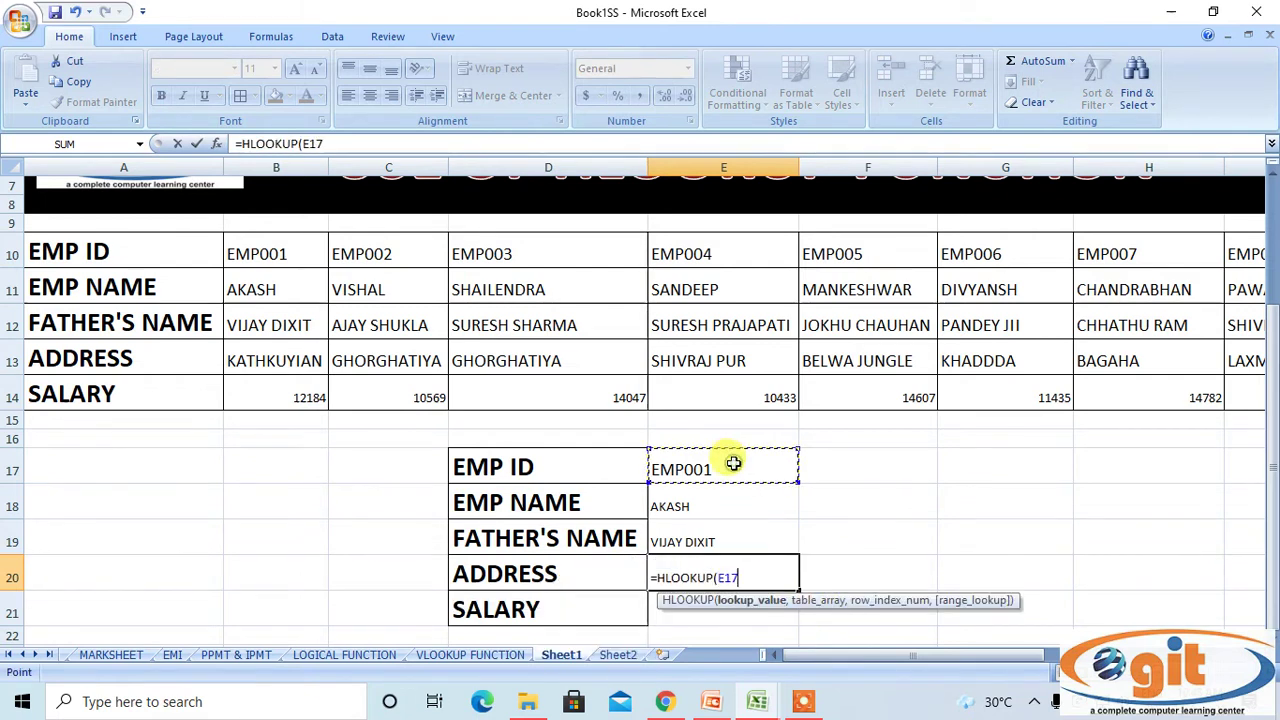
type(",")
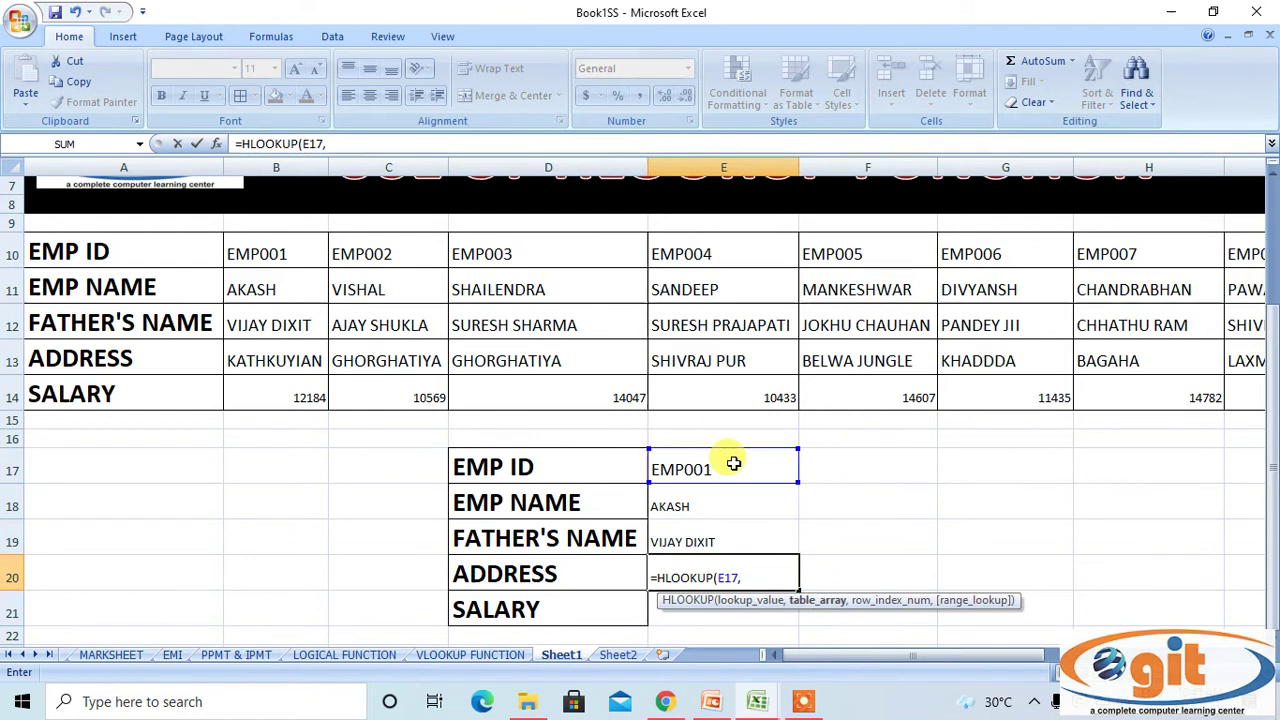
left_click_drag(86, 250, 1222, 388)
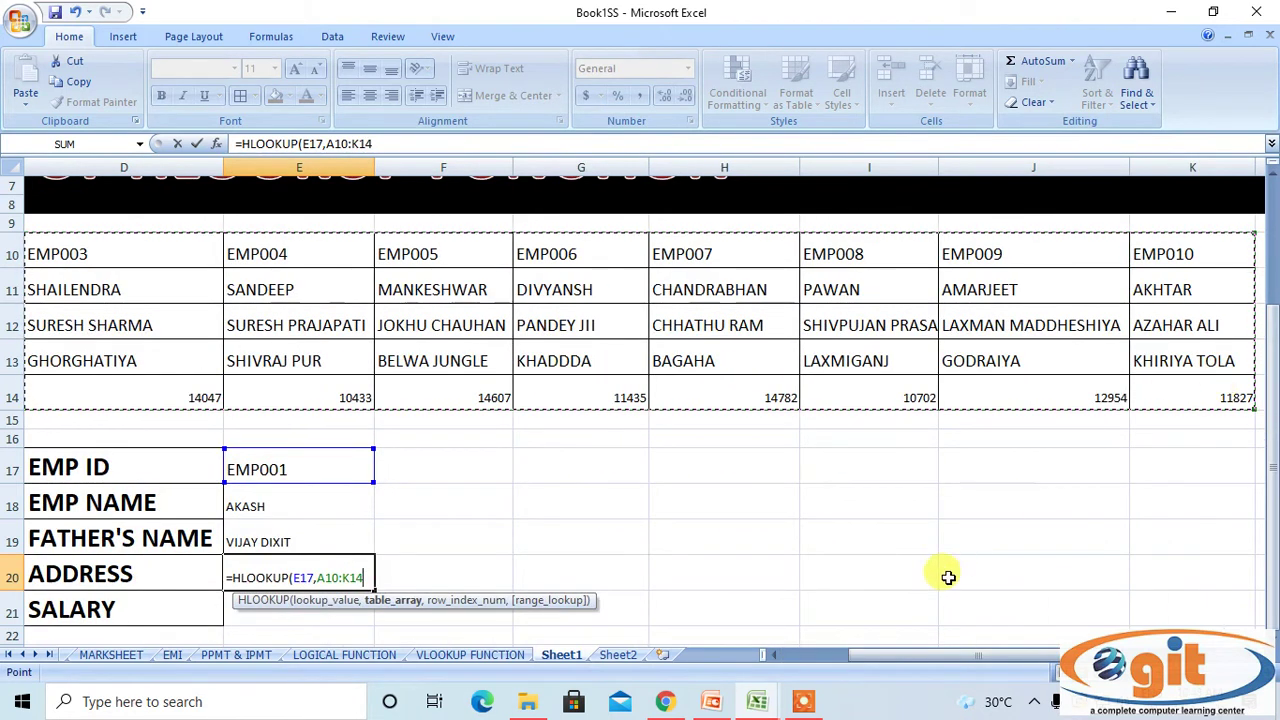
left_click_drag(951, 654, 857, 650)
type(",")
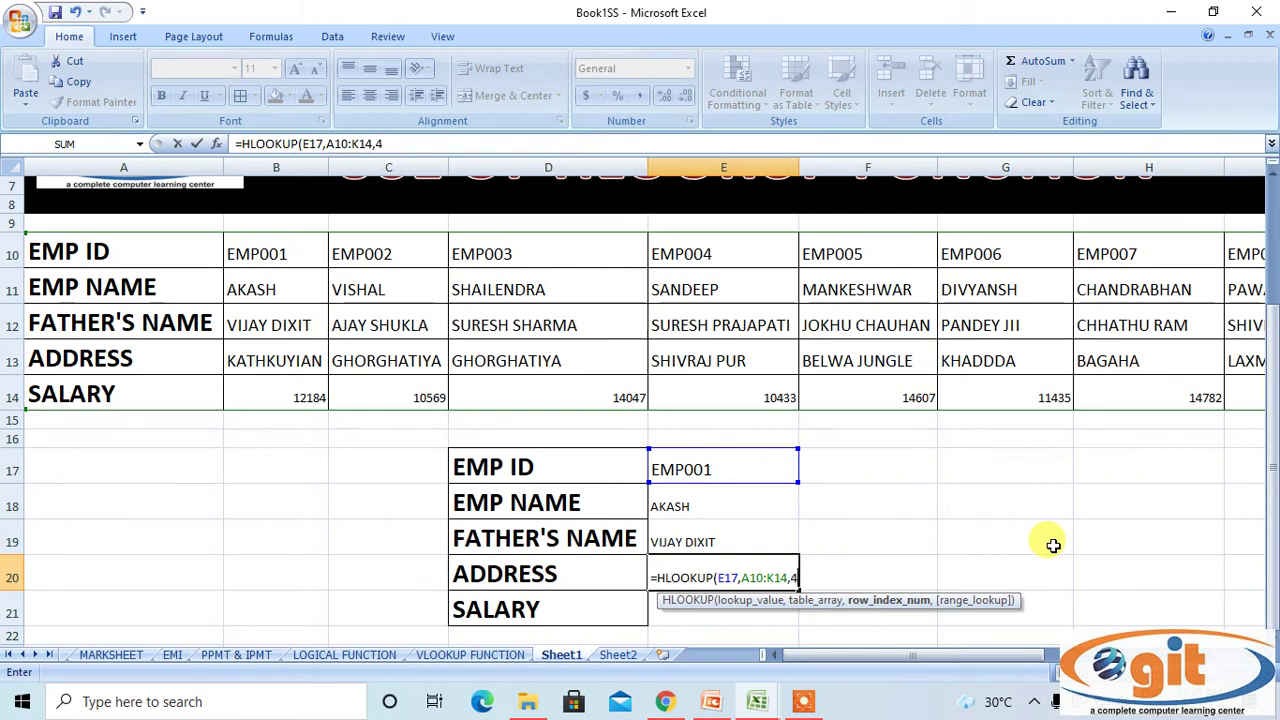
type("4,0)")
key("Return")
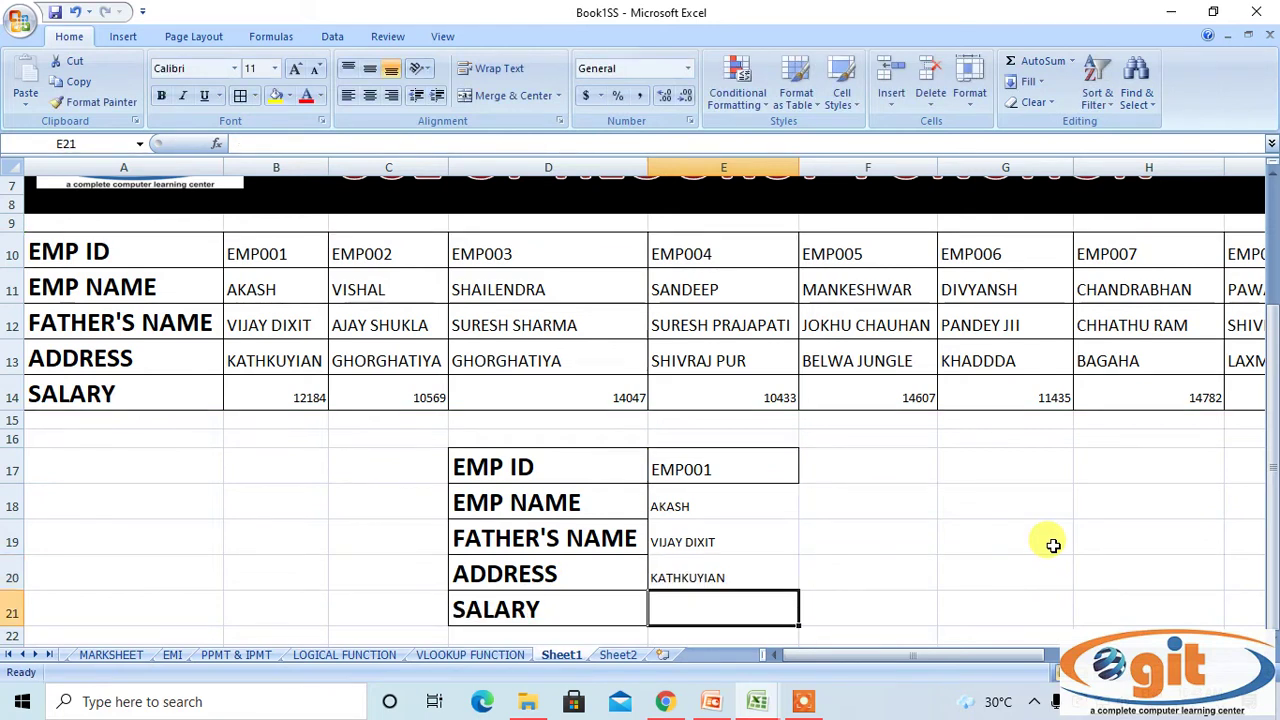
- Enter the formula =HLOOKUP(E17,A10:K14,5,0) in E21 to look up the salary
type("=H")
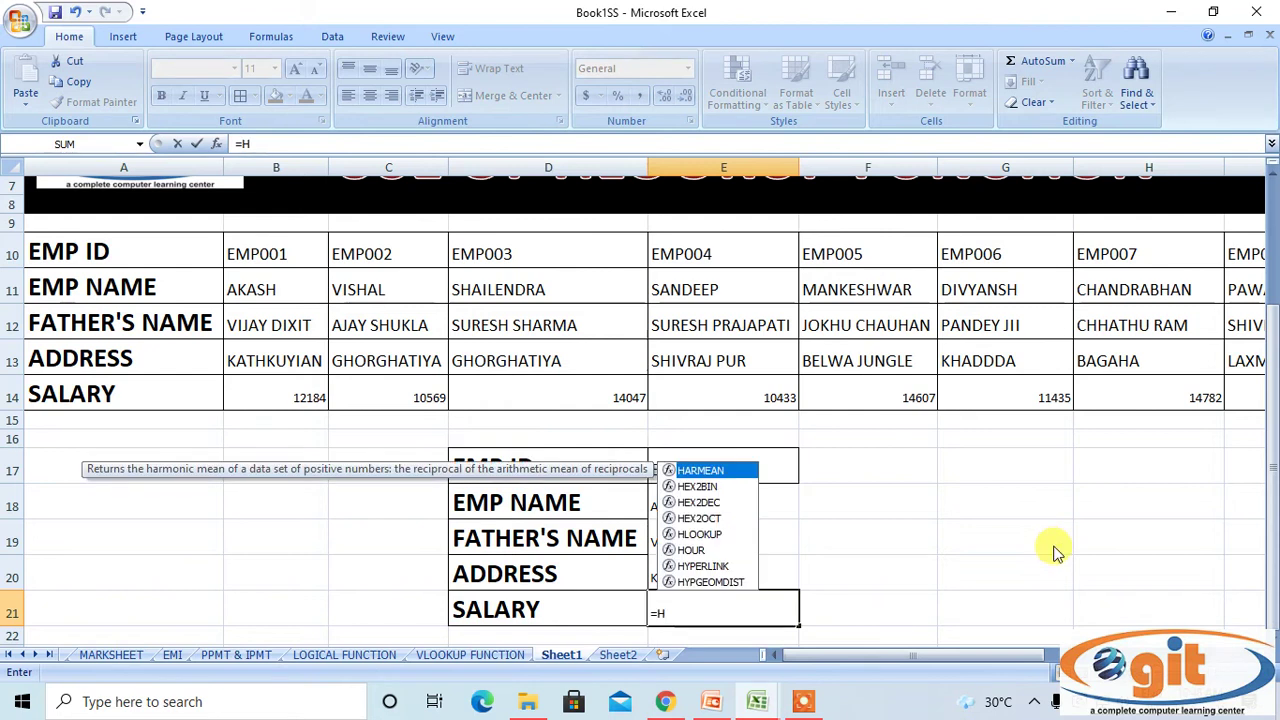
type("LO")
key("Tab")
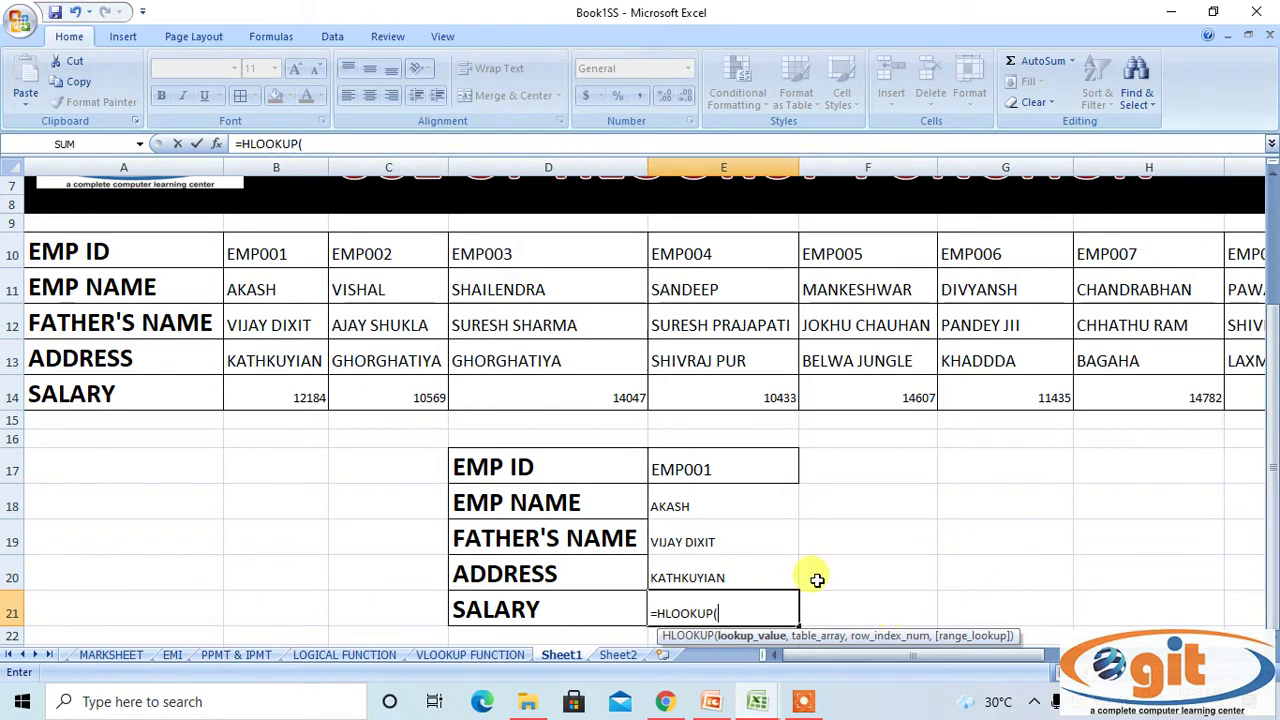
left_click(704, 466)
type(",")
left_click_drag(65, 251, 1040, 392)
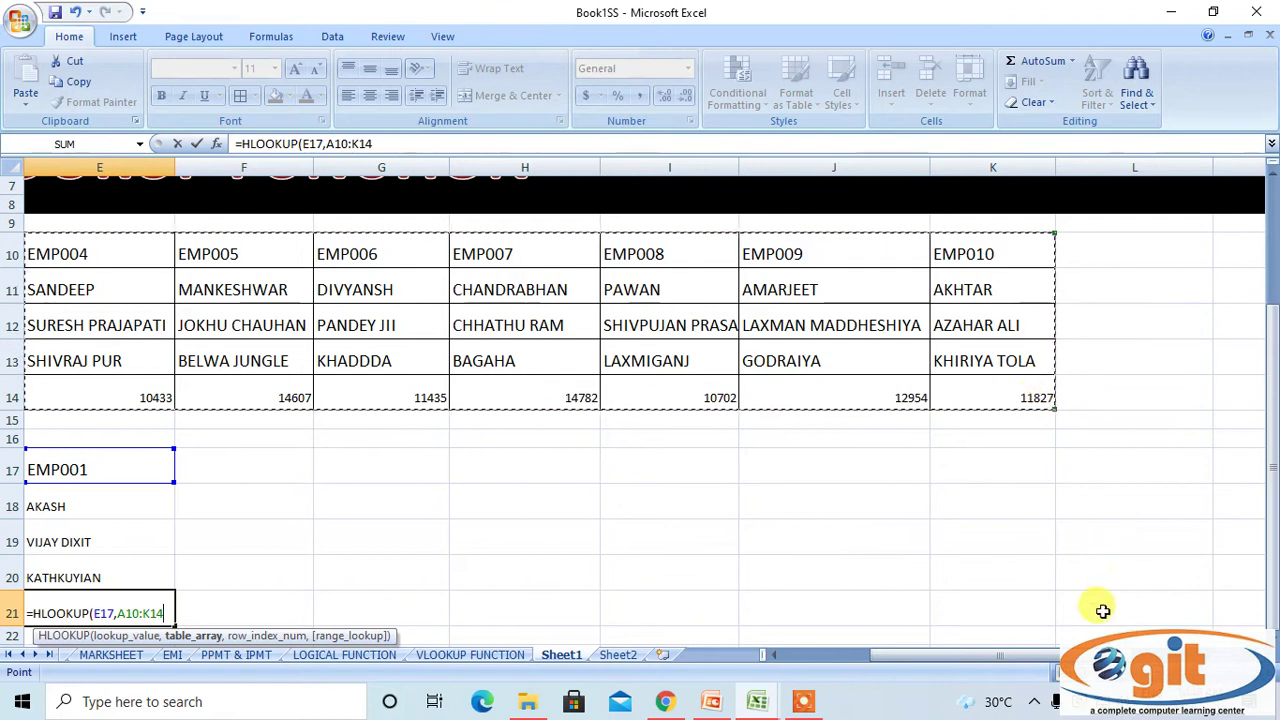
type(",")
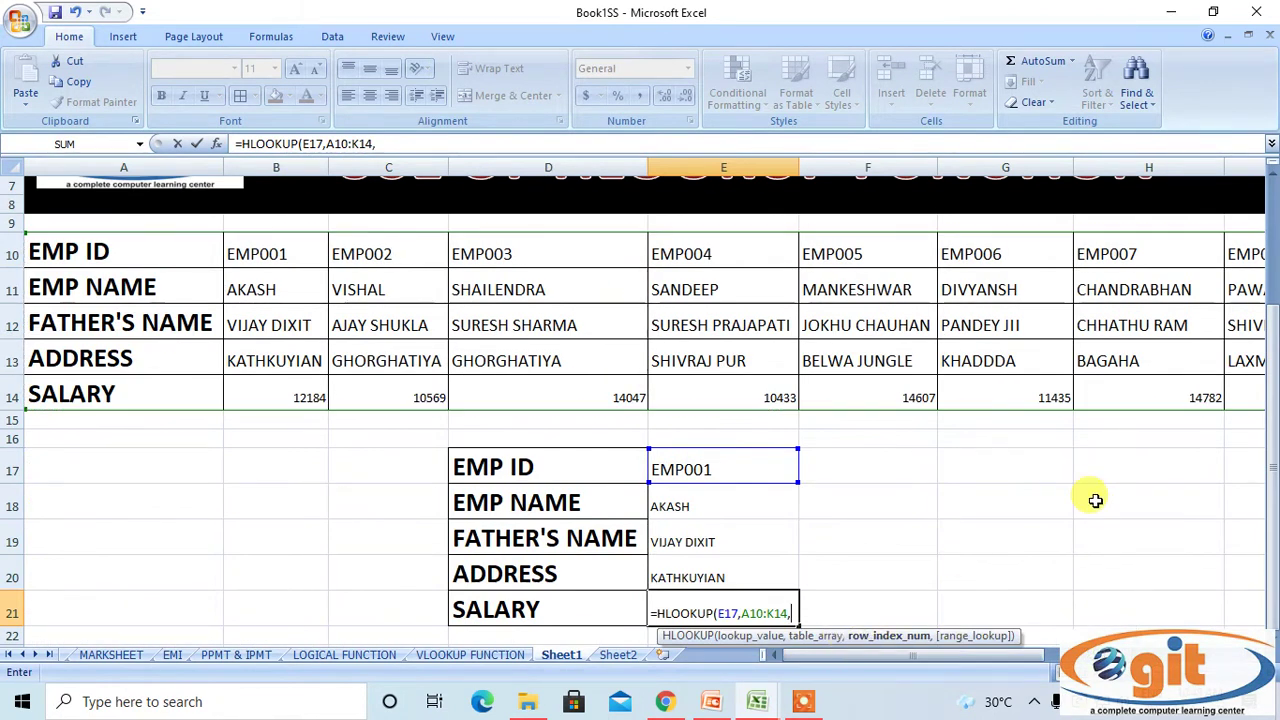
type("5,")
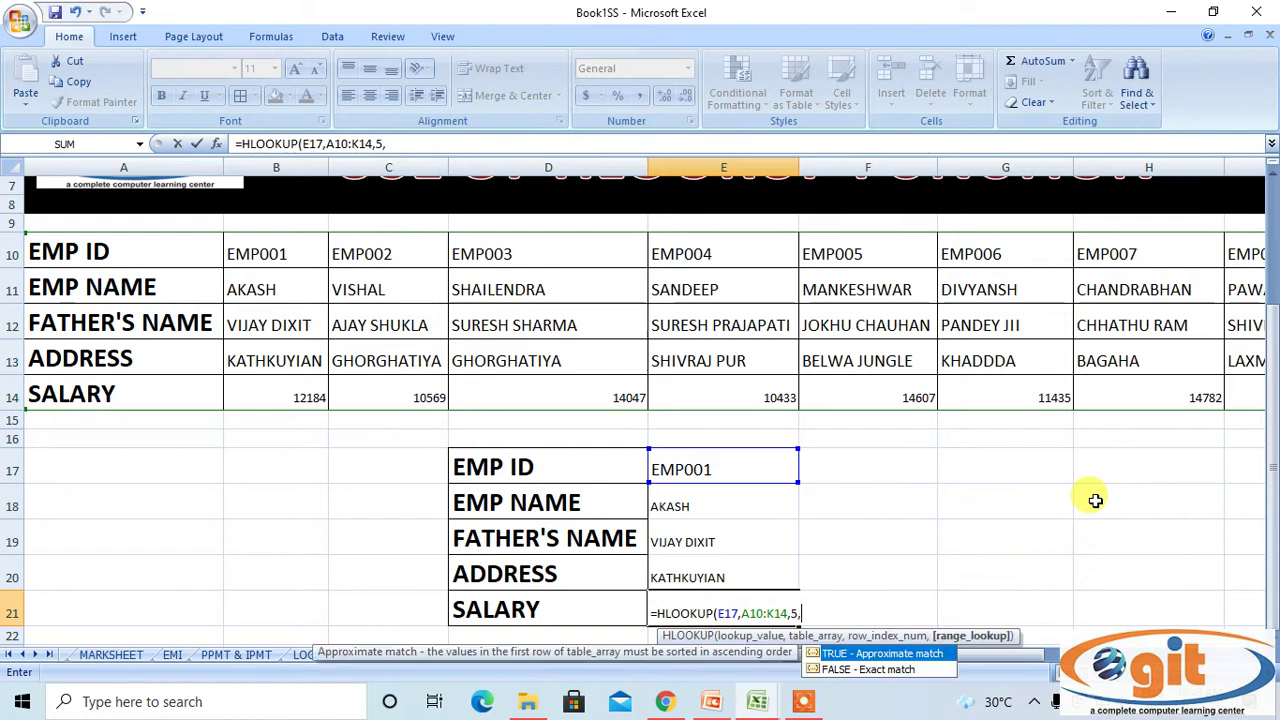
type("0)")
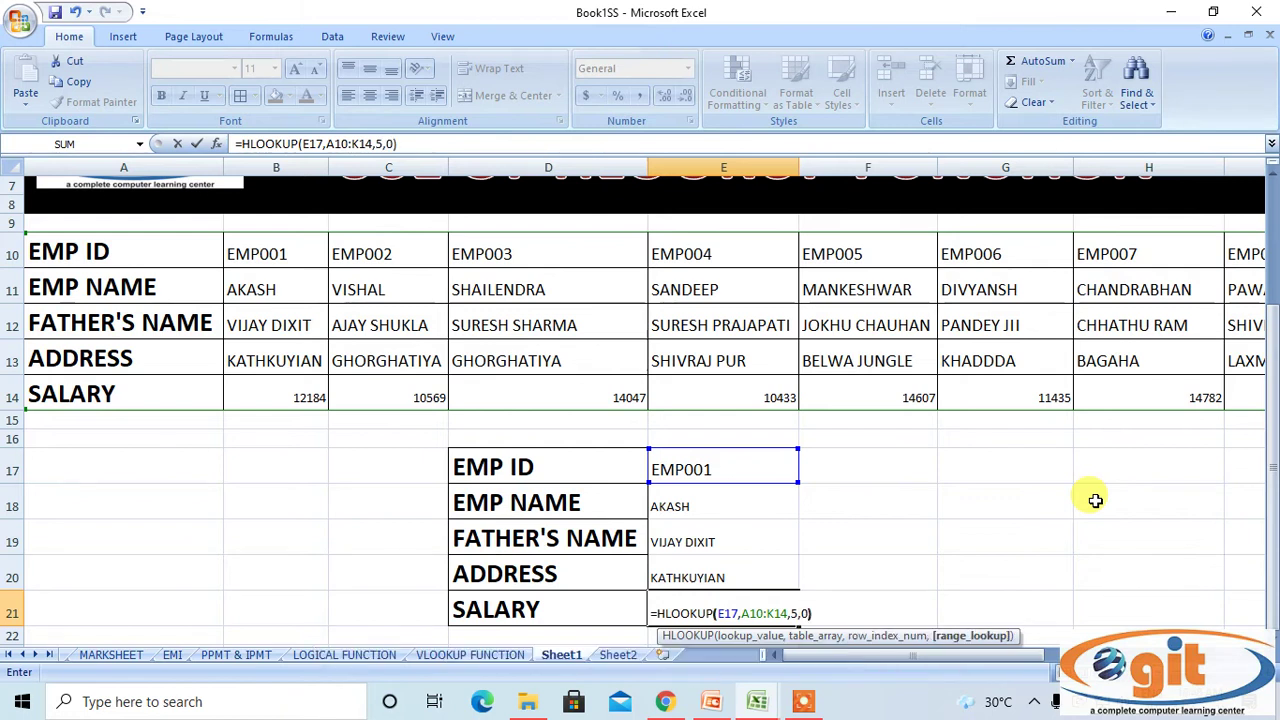
key("Return")
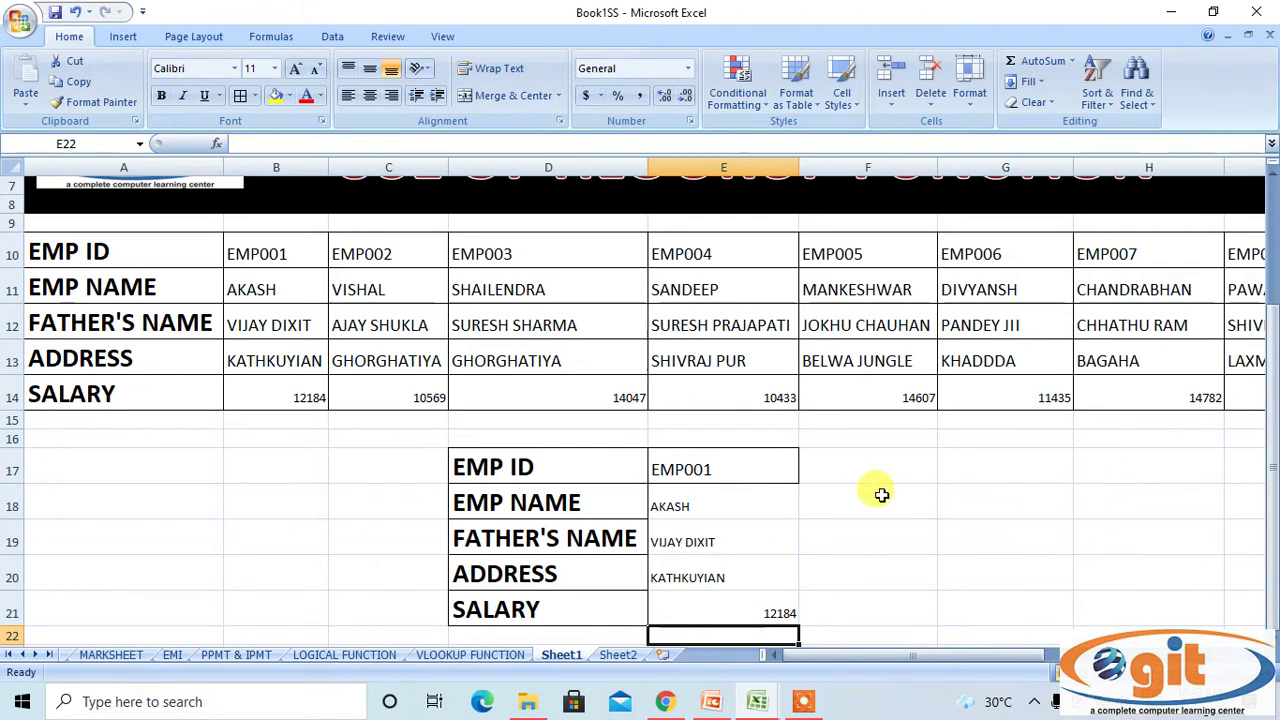
- Replace the lookup form's EMP ID entry in E17 with the fourth employee's ID from the source table
left_click(752, 471)
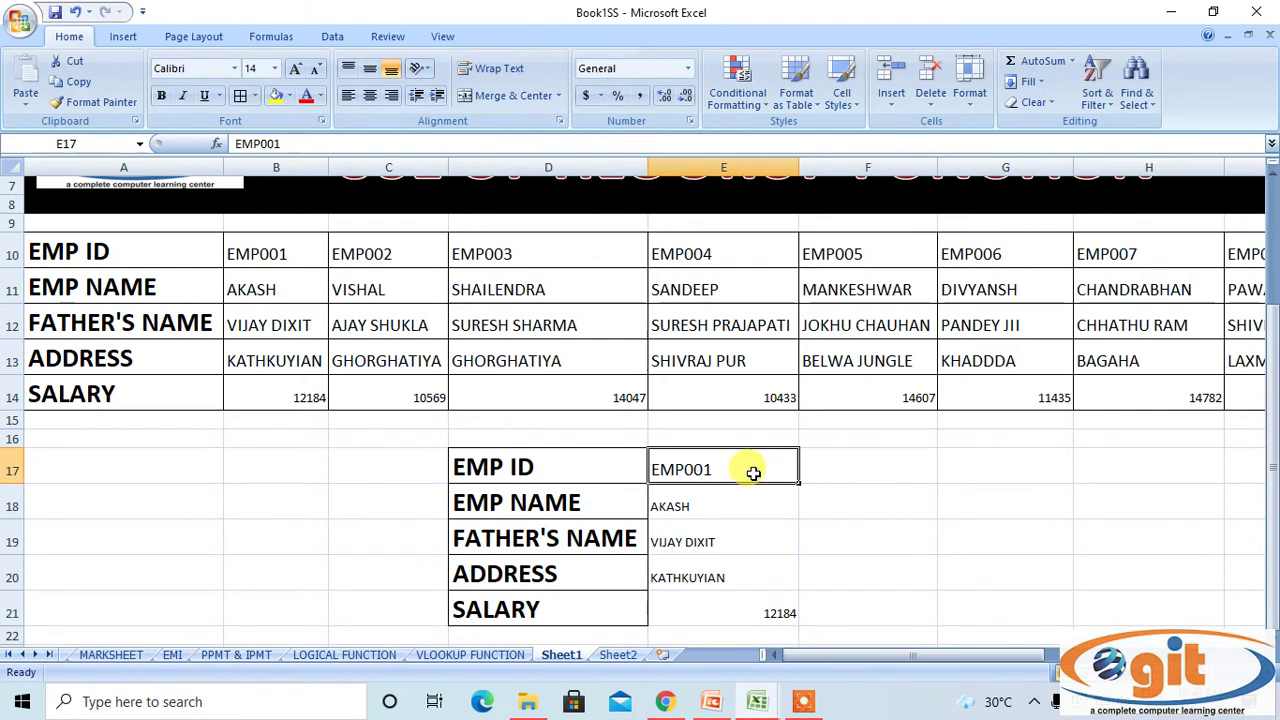
type("EMP")
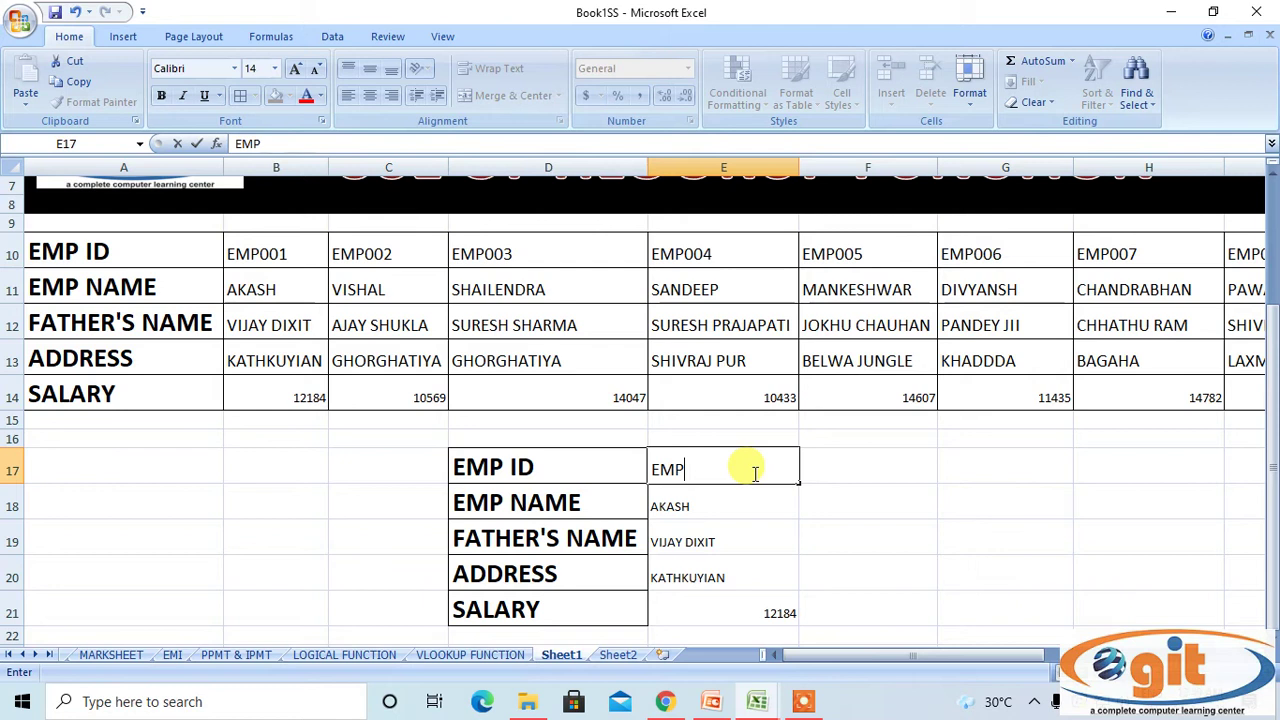
type("004")
key("Return")
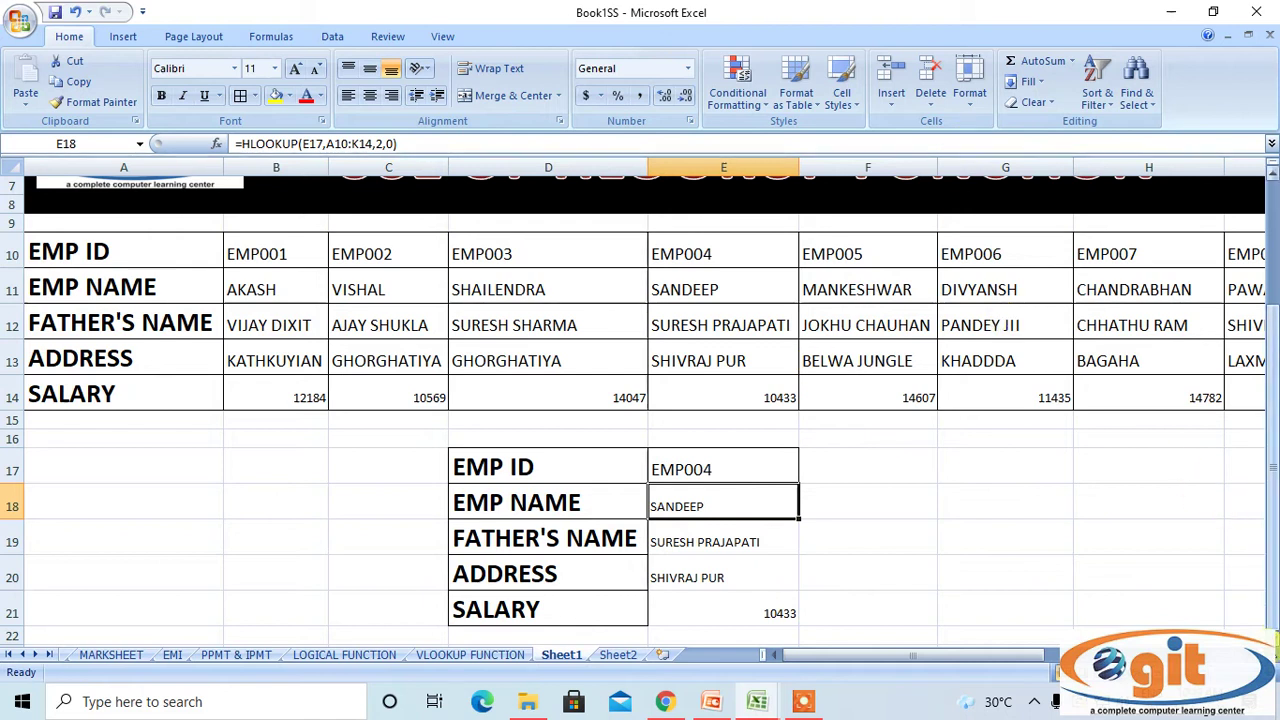
- Increase the font size of the lookup results in E18 to E21 to 14
scroll(1046, 585, "up", 1)
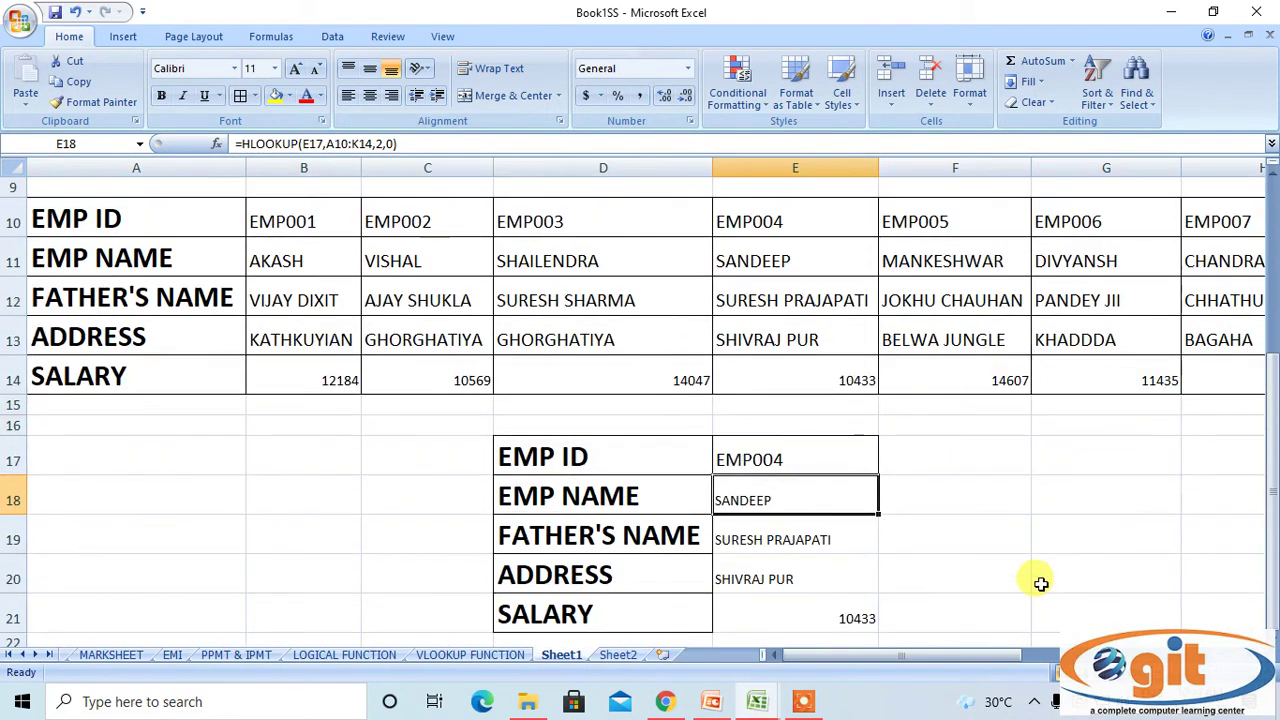
scroll(1040, 584, "down", 1)
left_click_drag(827, 394, 827, 504)
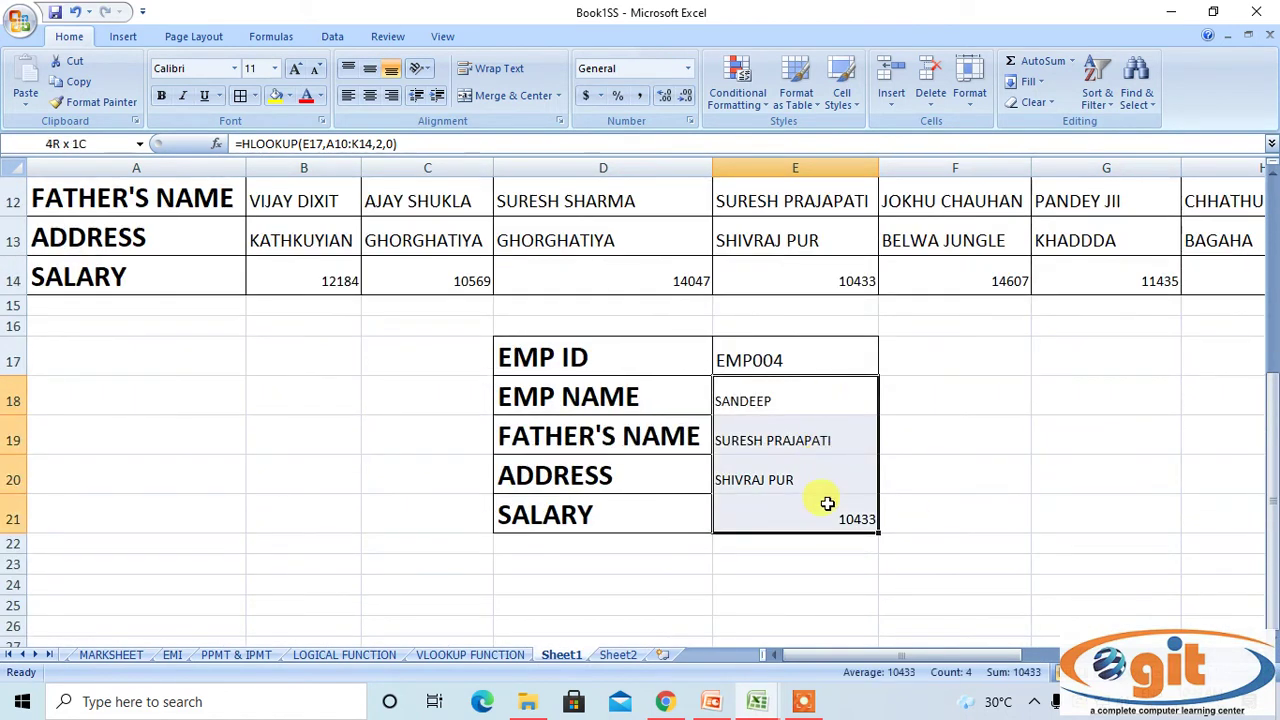
left_click(295, 68)
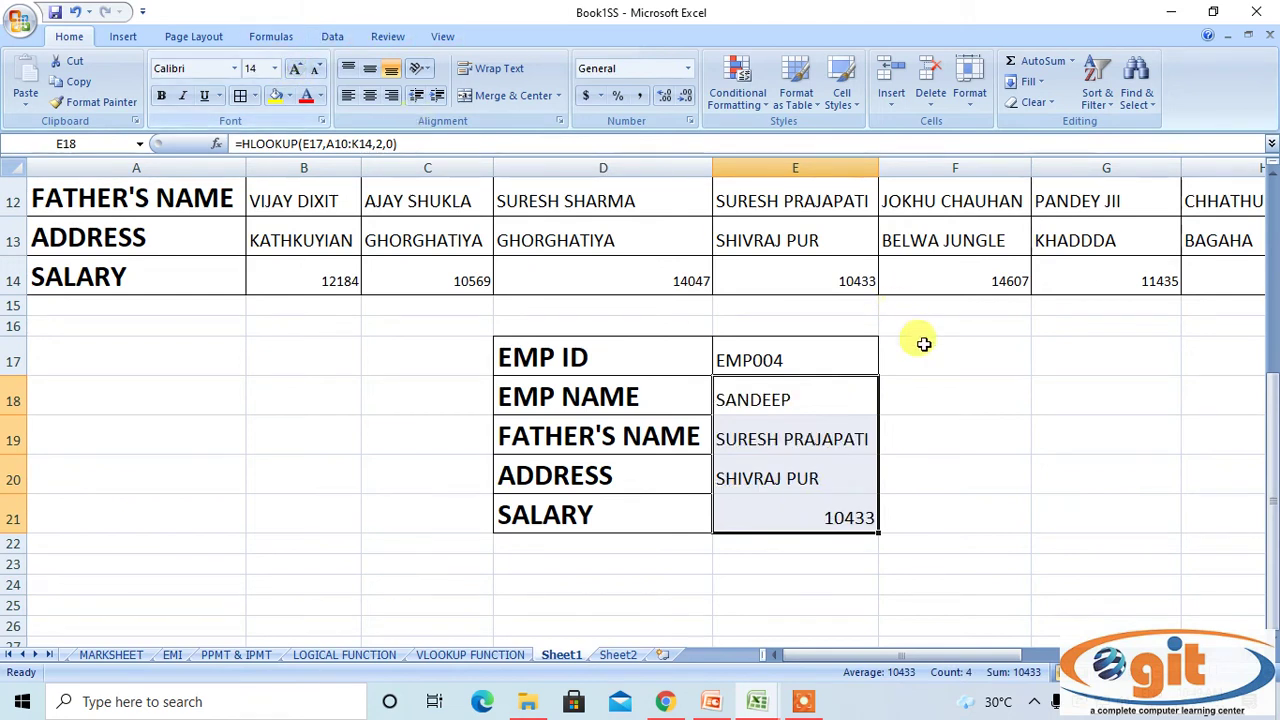
left_click(980, 490)
- Compare the lookup results in E18 to E21 with the fourth employee's name, father's name, address and salary in the source table
scroll(976, 492, "up", 1)
scroll(974, 494, "down", 1)
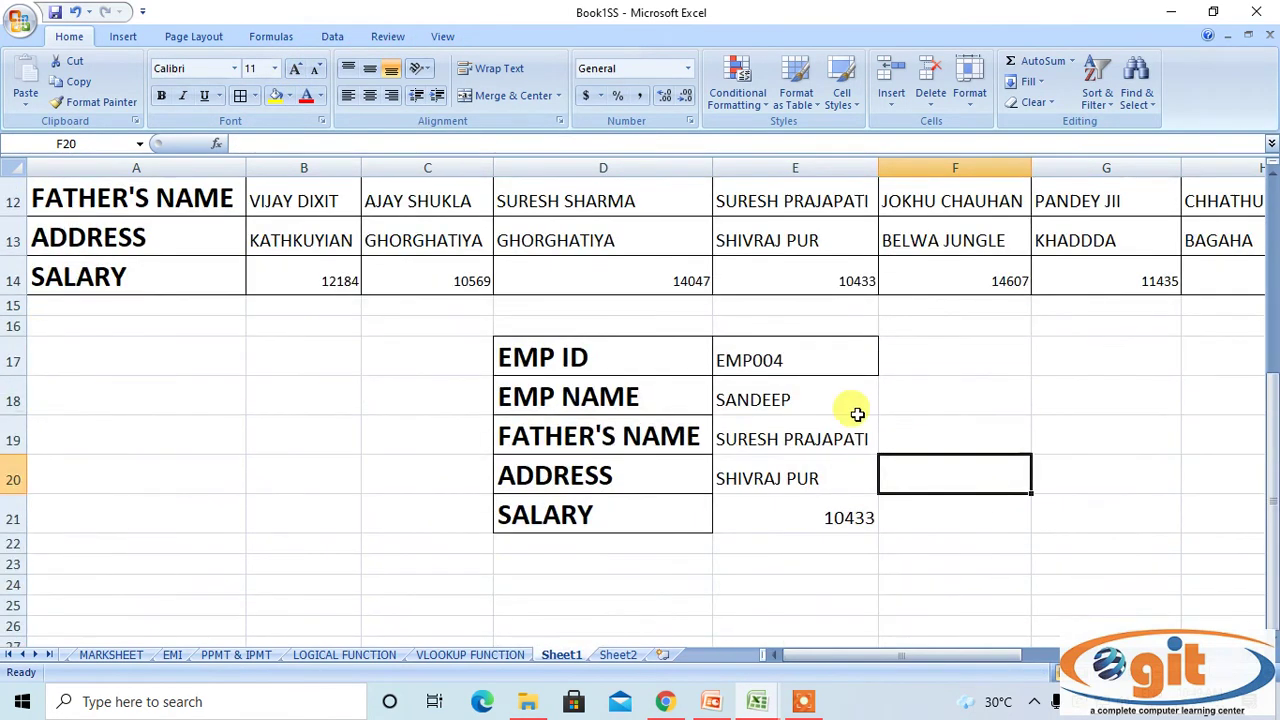
scroll(855, 414, "up", 1)
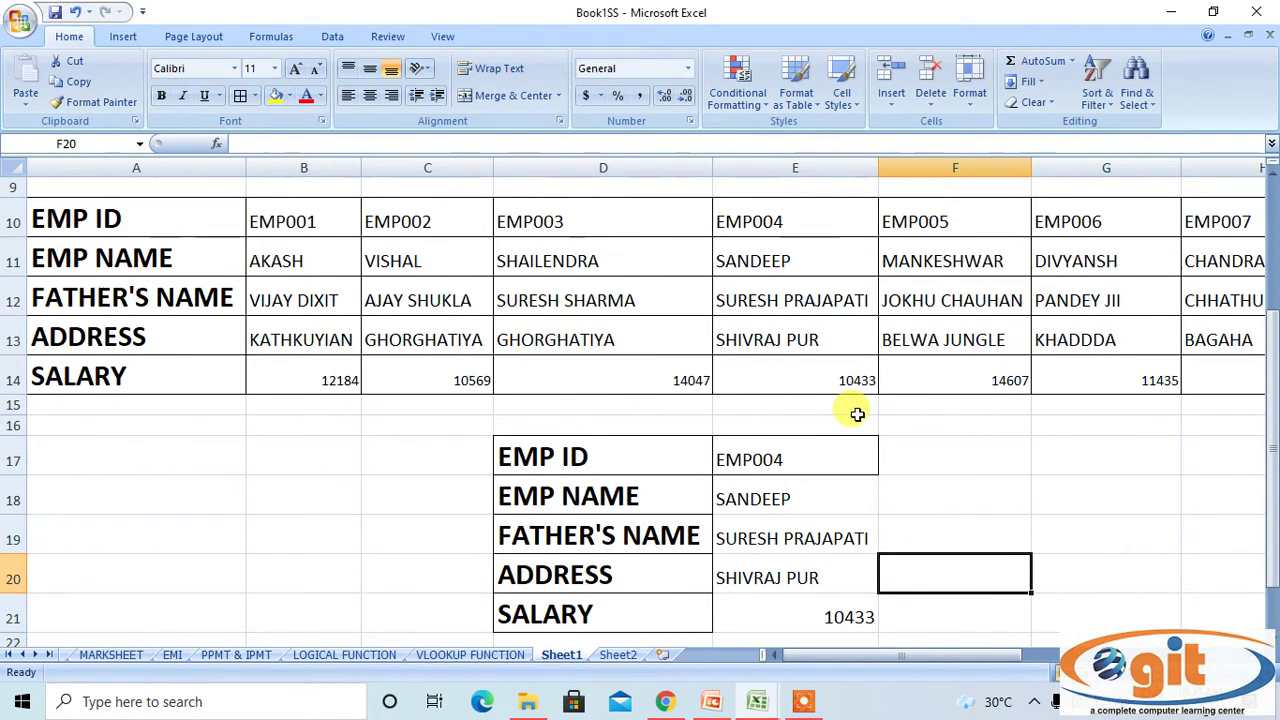
left_click(780, 257)
left_click(795, 298)
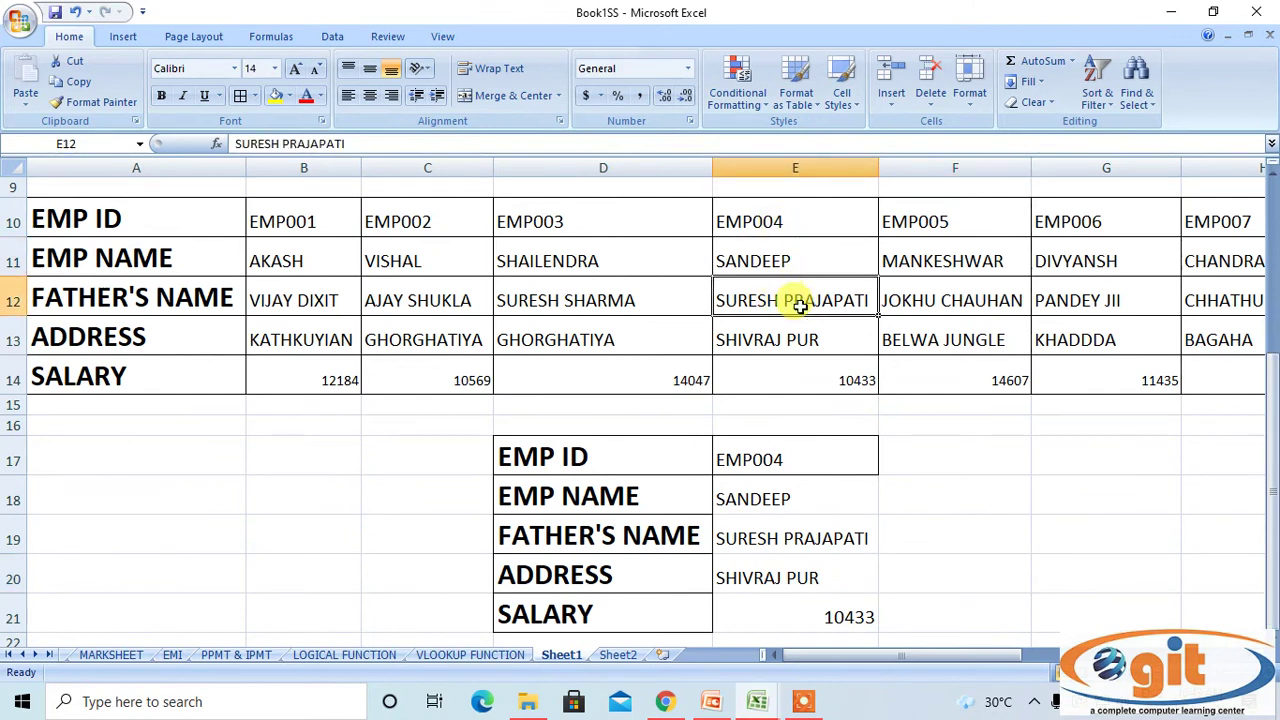
left_click(818, 340)
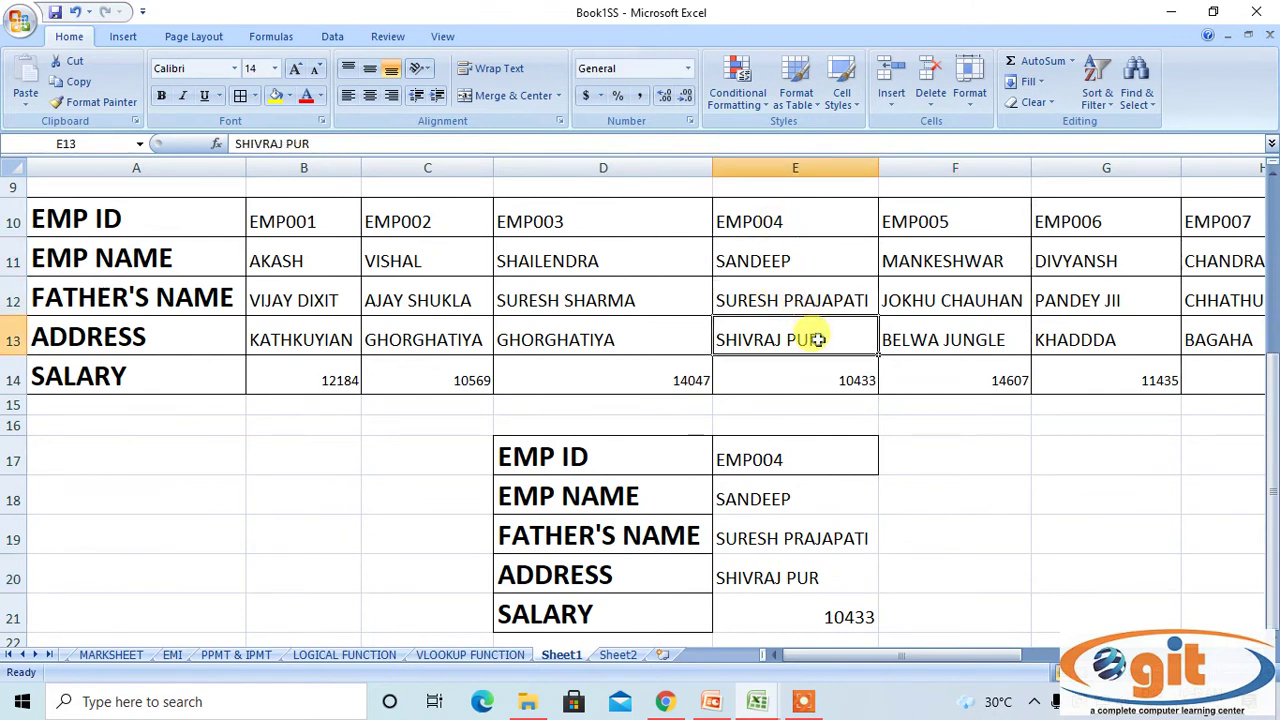
left_click(843, 614)
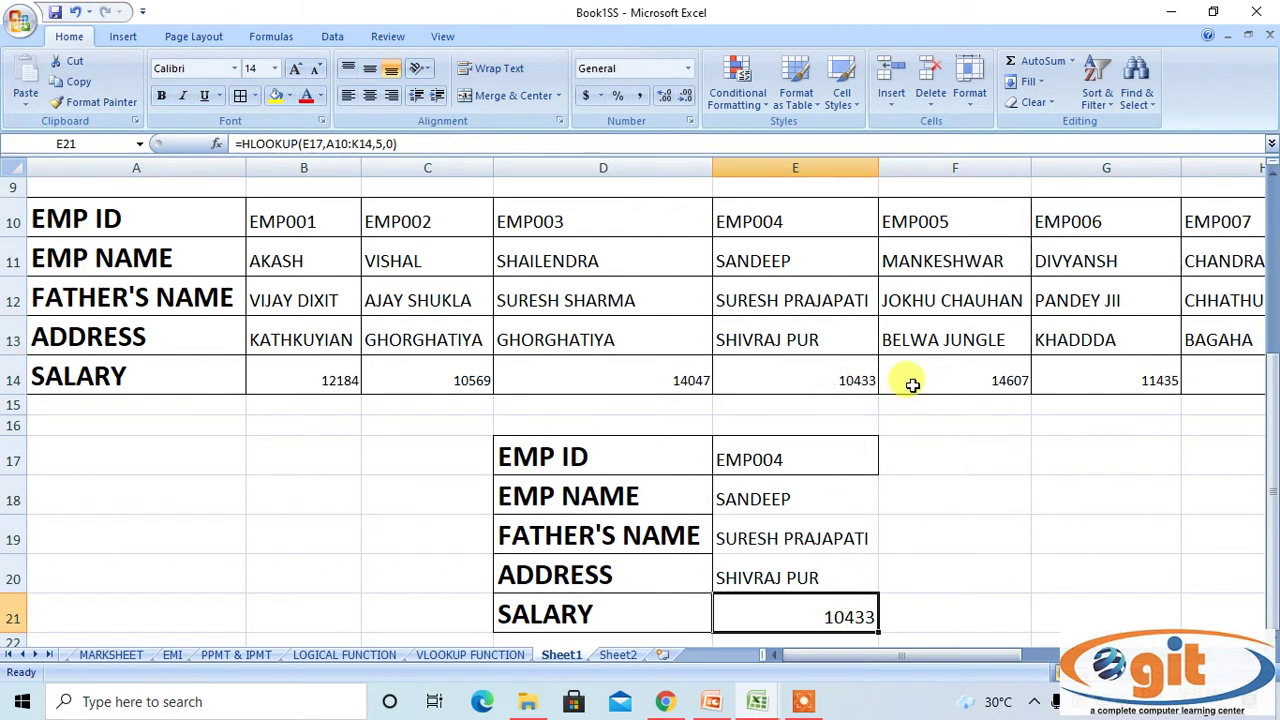
scroll(571, 330, "up", 2)
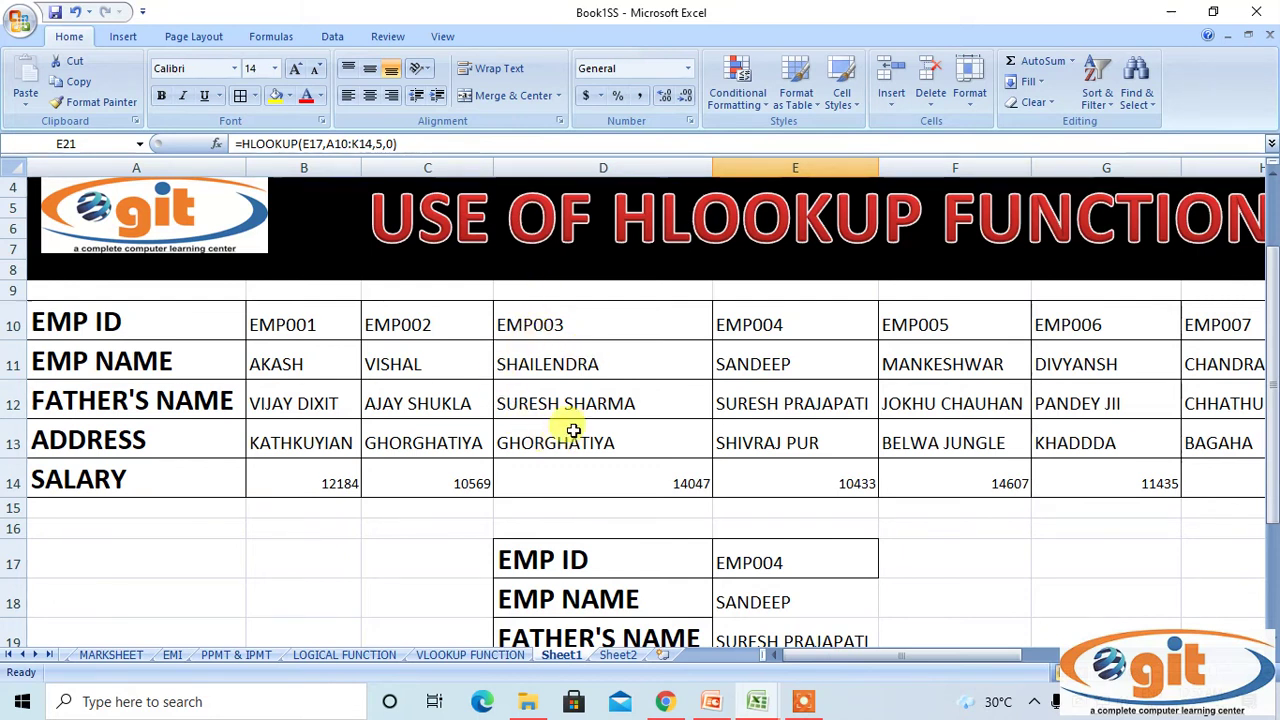
scroll(580, 410, "down", 3)
scroll(588, 388, "down", 2)
scroll(583, 383, "up", 4)
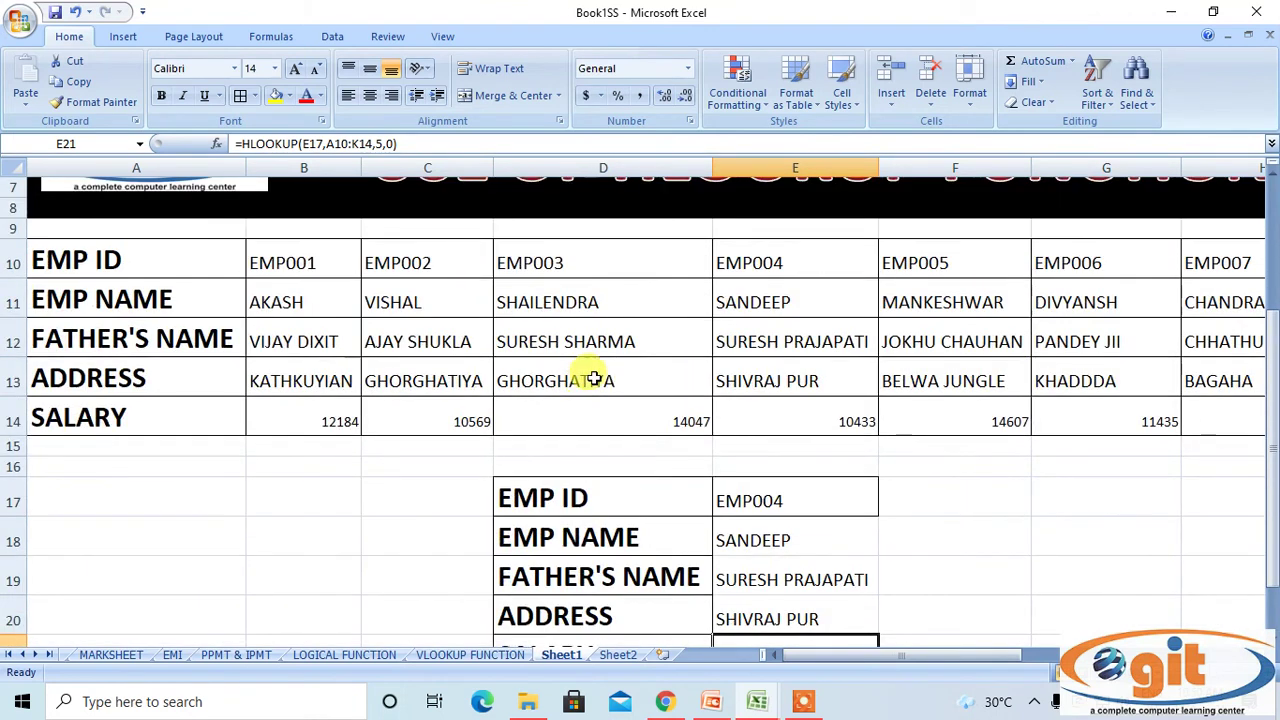
left_click(791, 560)
left_click(791, 540)
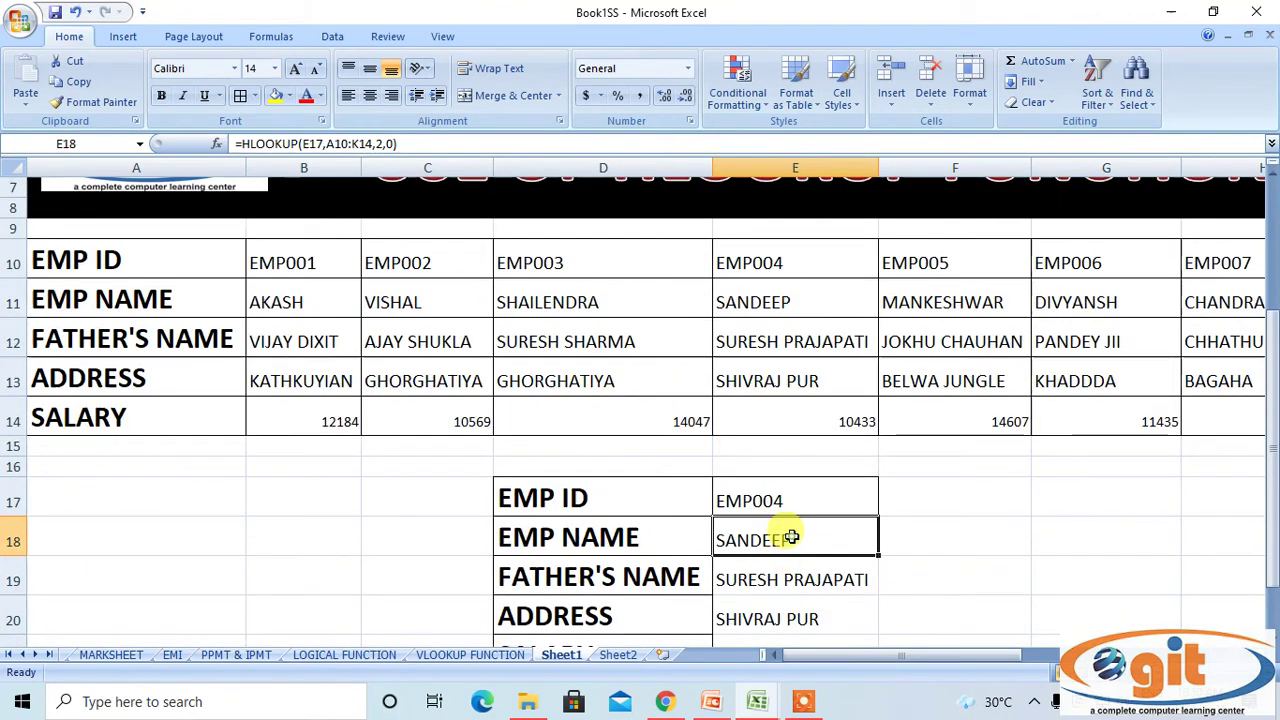
- Copy the EMP NAME label from D18 into A17 to start a second lookup form
left_click(604, 540)
scroll(594, 523, "down", 1)
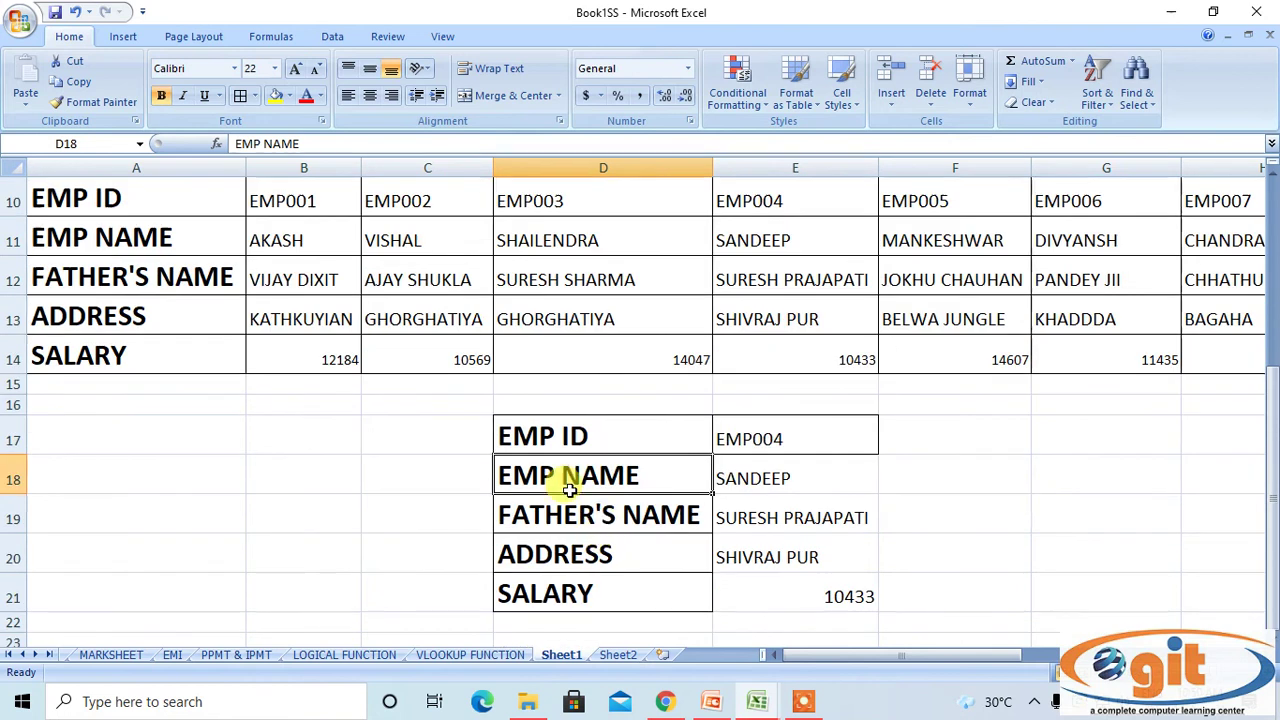
scroll(566, 486, "up", 1)
scroll(299, 343, "down", 2)
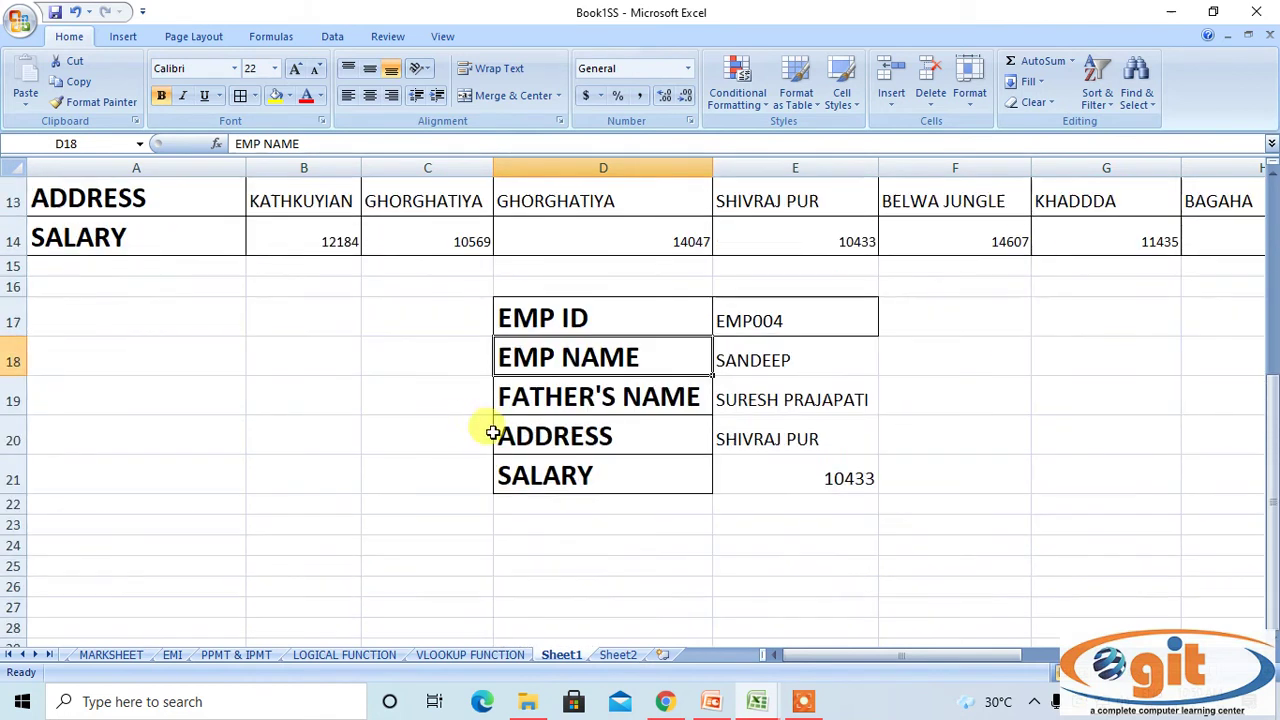
right_click(553, 358)
left_click(598, 386)
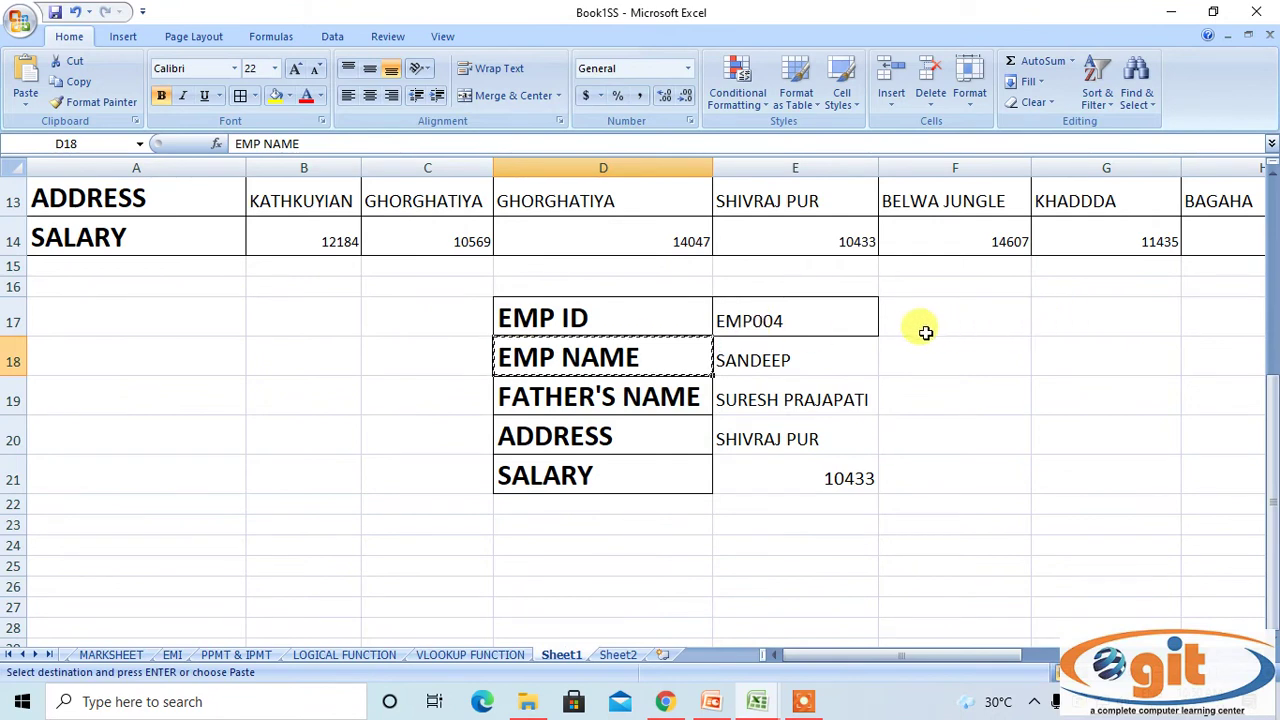
right_click(151, 317)
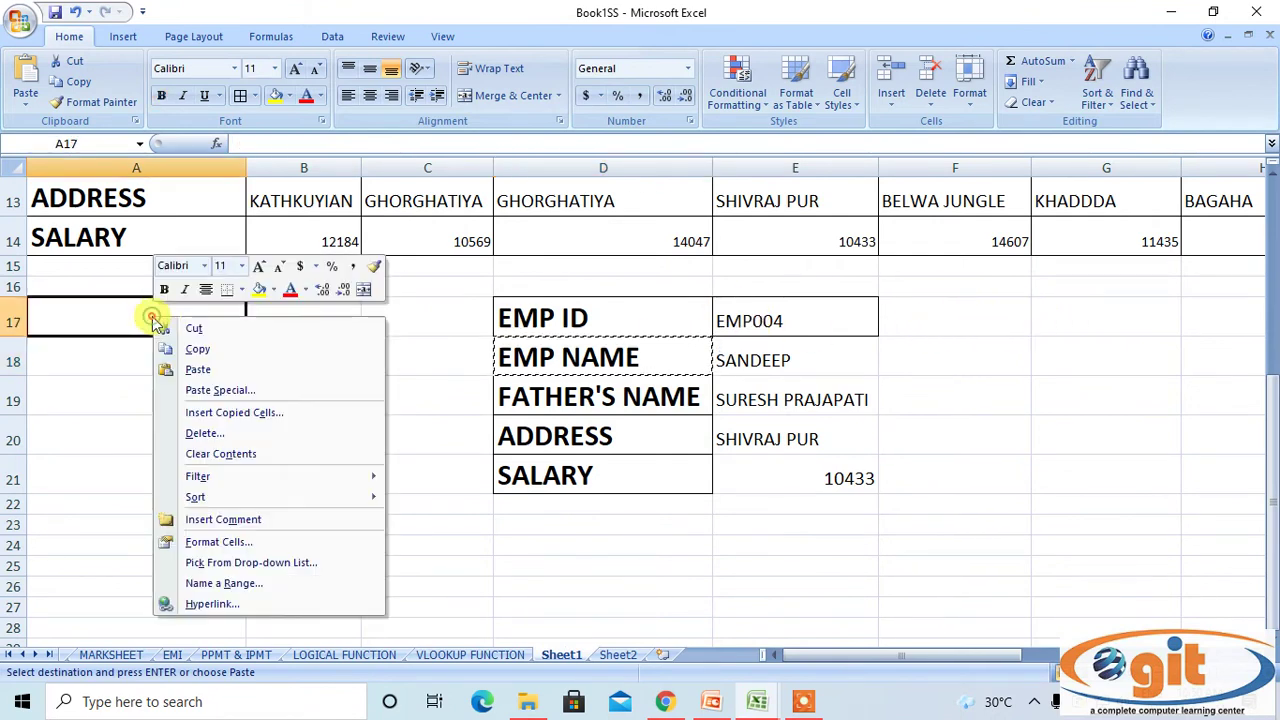
left_click(199, 370)
- Copy the EMP ID label from D17 into A18 of the second lookup form
left_click(508, 318)
right_click(532, 317)
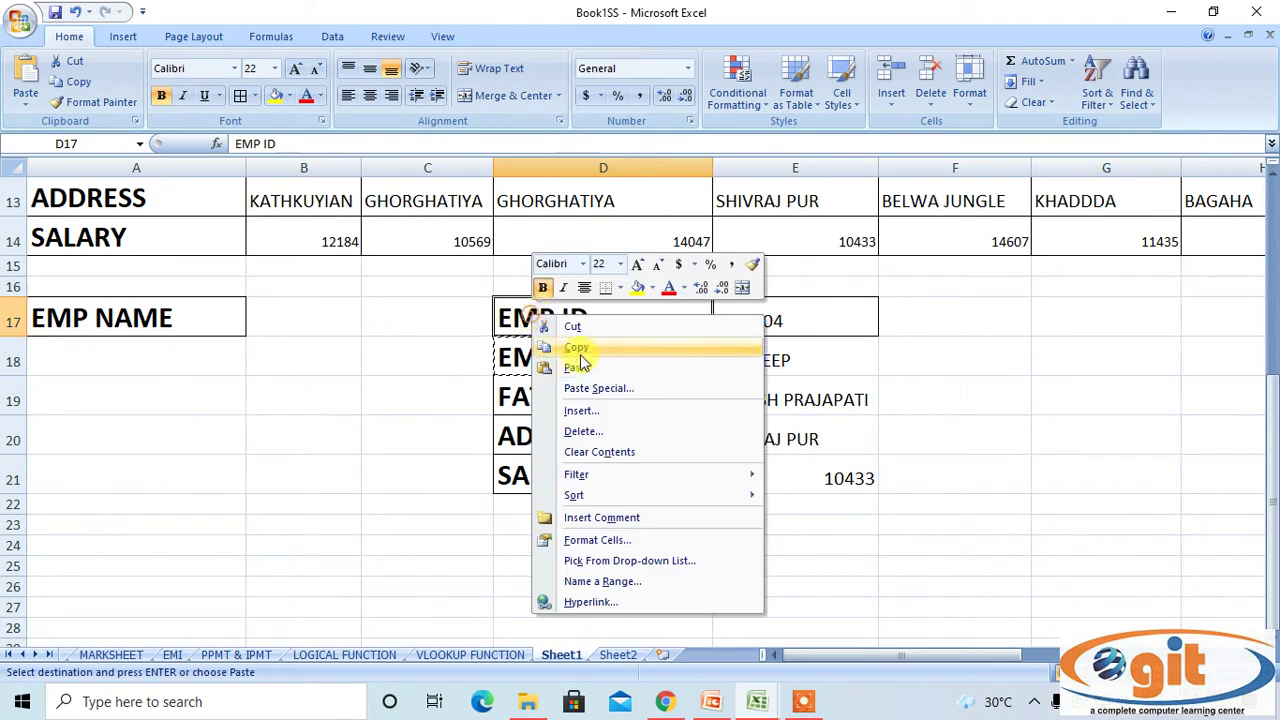
left_click(590, 347)
right_click(119, 350)
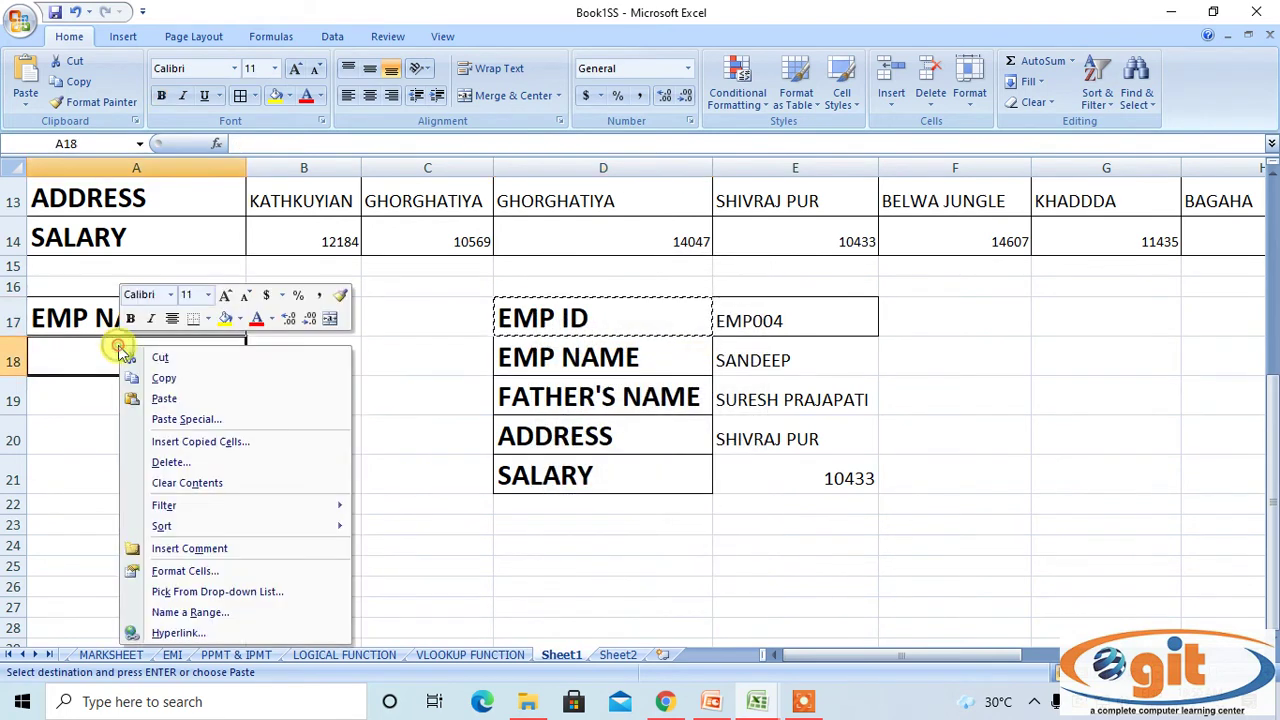
left_click(190, 400)
- Copy the FATHER'S NAME, ADDRESS and SALARY labels from D19:D21 into A19:A21
left_click_drag(529, 392, 549, 475)
right_click(549, 475)
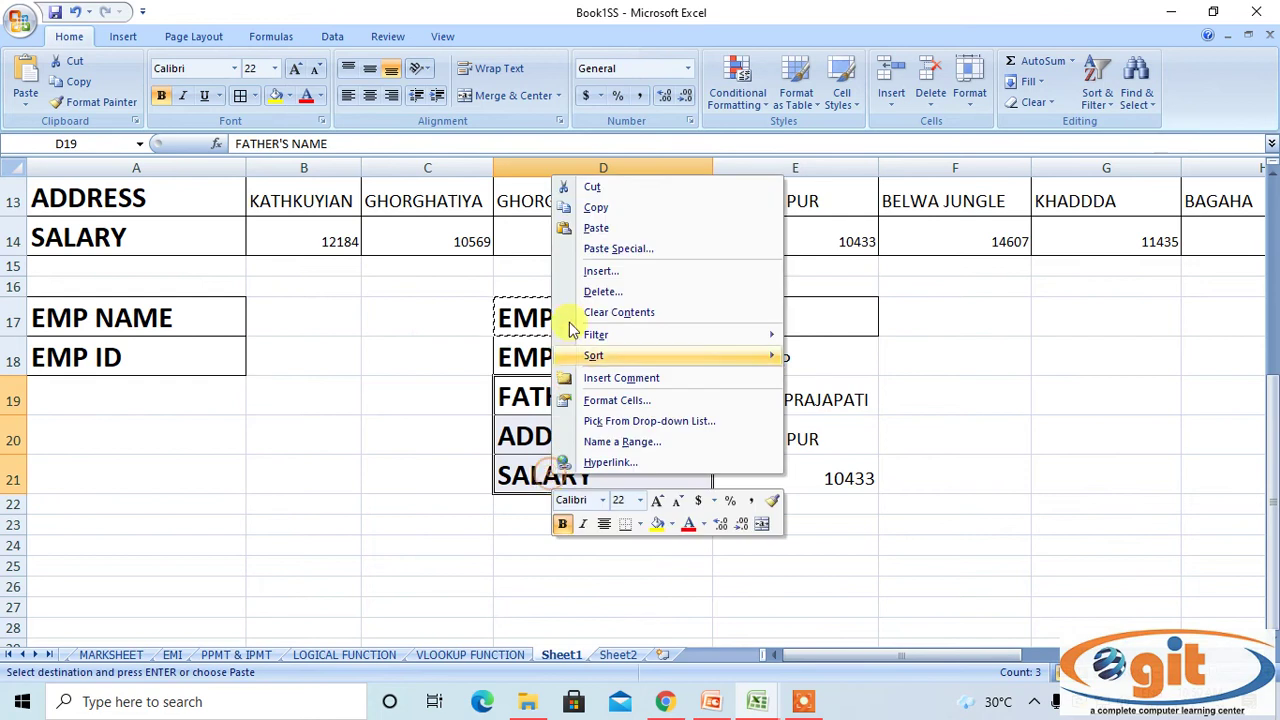
left_click(582, 210)
left_click(42, 397)
right_click(40, 395)
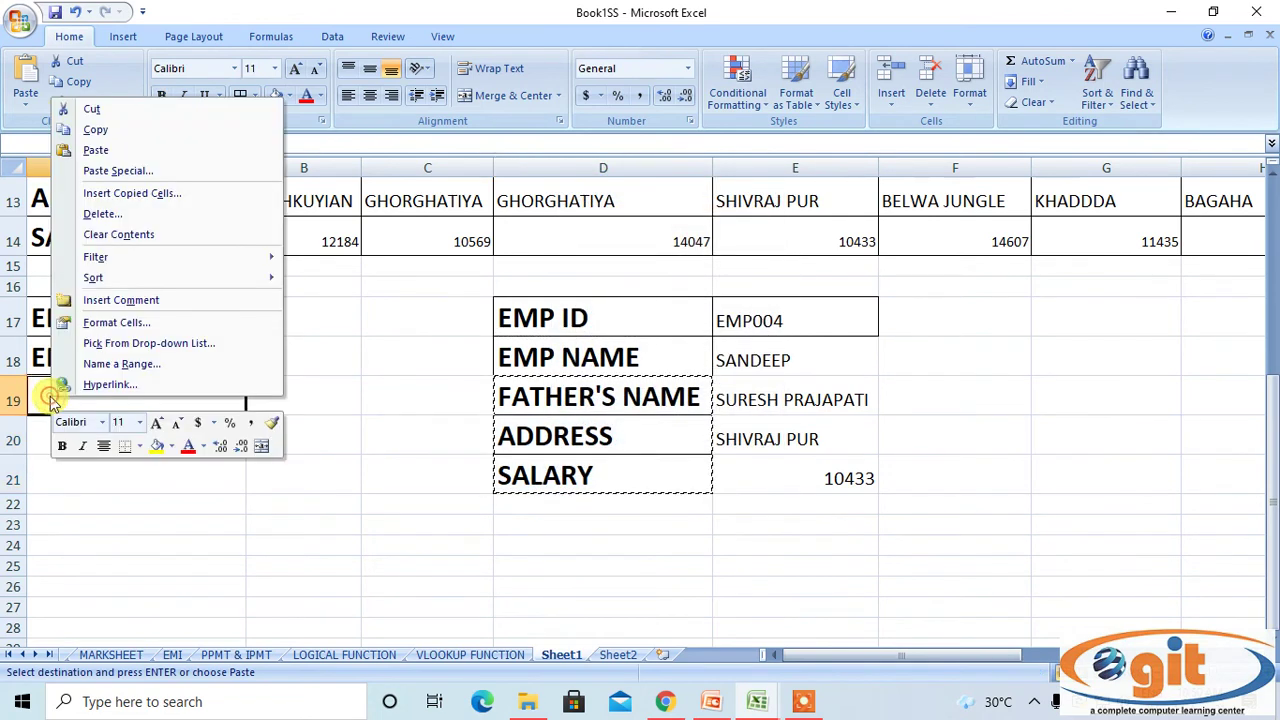
left_click(140, 151)
left_click(409, 484)
- Copy the first employee's name from B11 into B17, beside the second form's EMP NAME label
scroll(345, 518, "up", 3)
scroll(347, 520, "down", 2)
right_click(266, 233)
left_click(311, 265)
left_click(329, 441)
right_click(331, 445)
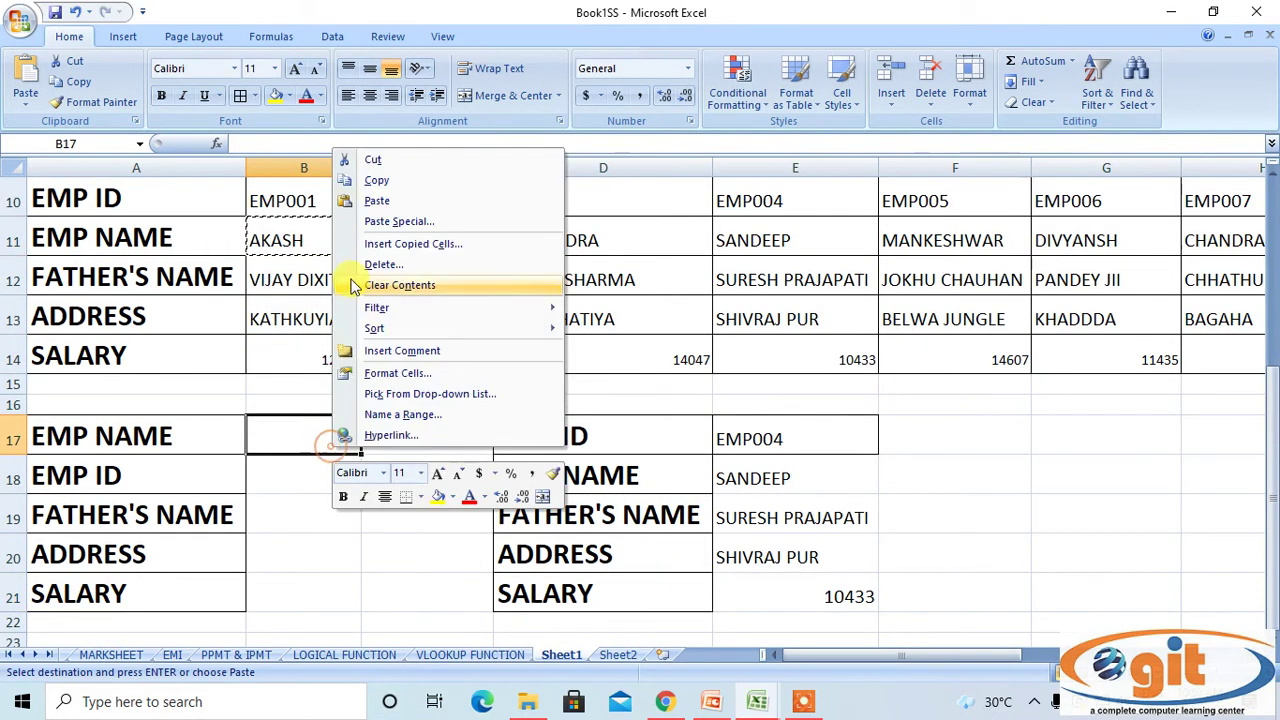
left_click(377, 201)
- Try to retrieve the employee ID in B18 with =HLOOKUP(B17,A10:K14,1,0), and clear the formula
left_click(294, 471)
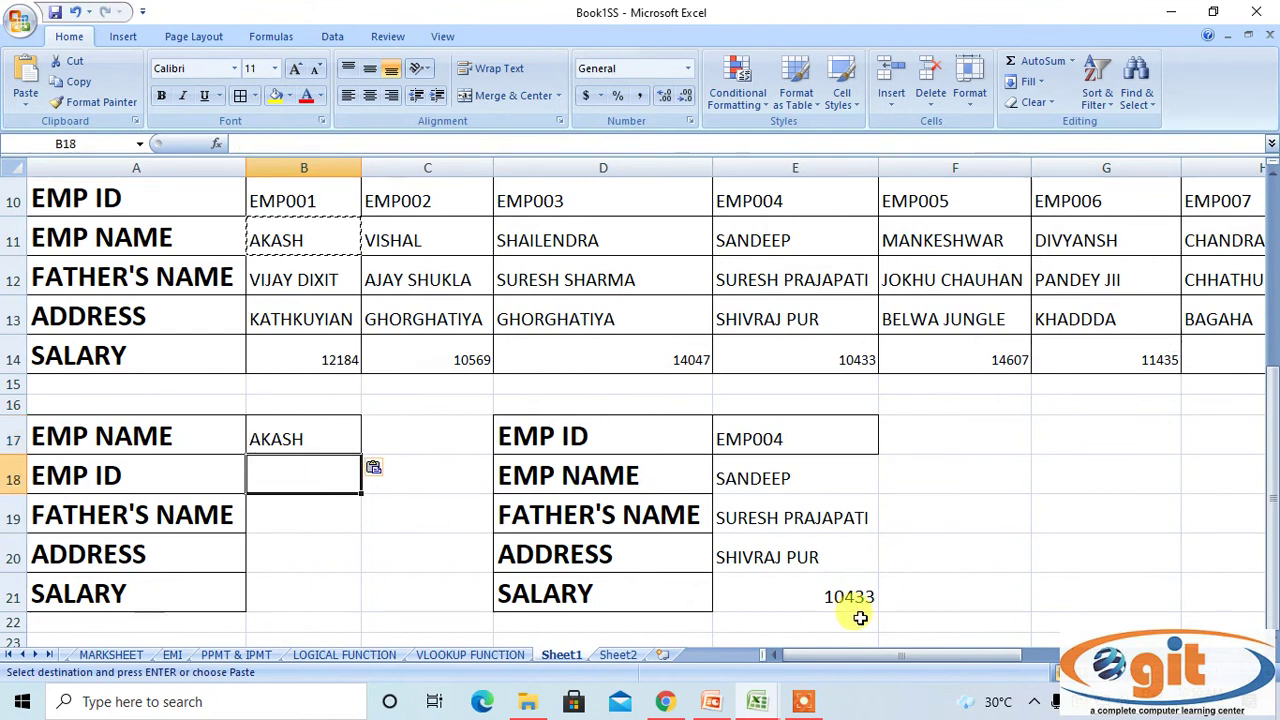
type("=")
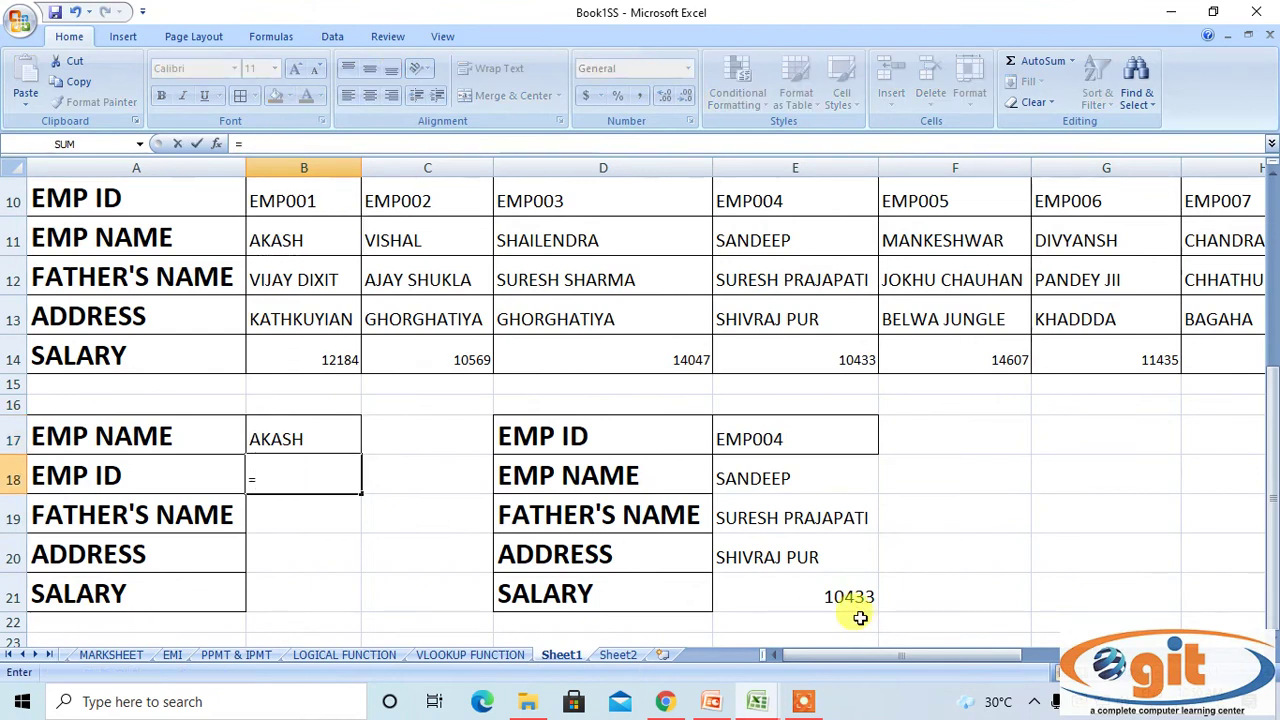
type("HLO")
key("Tab")
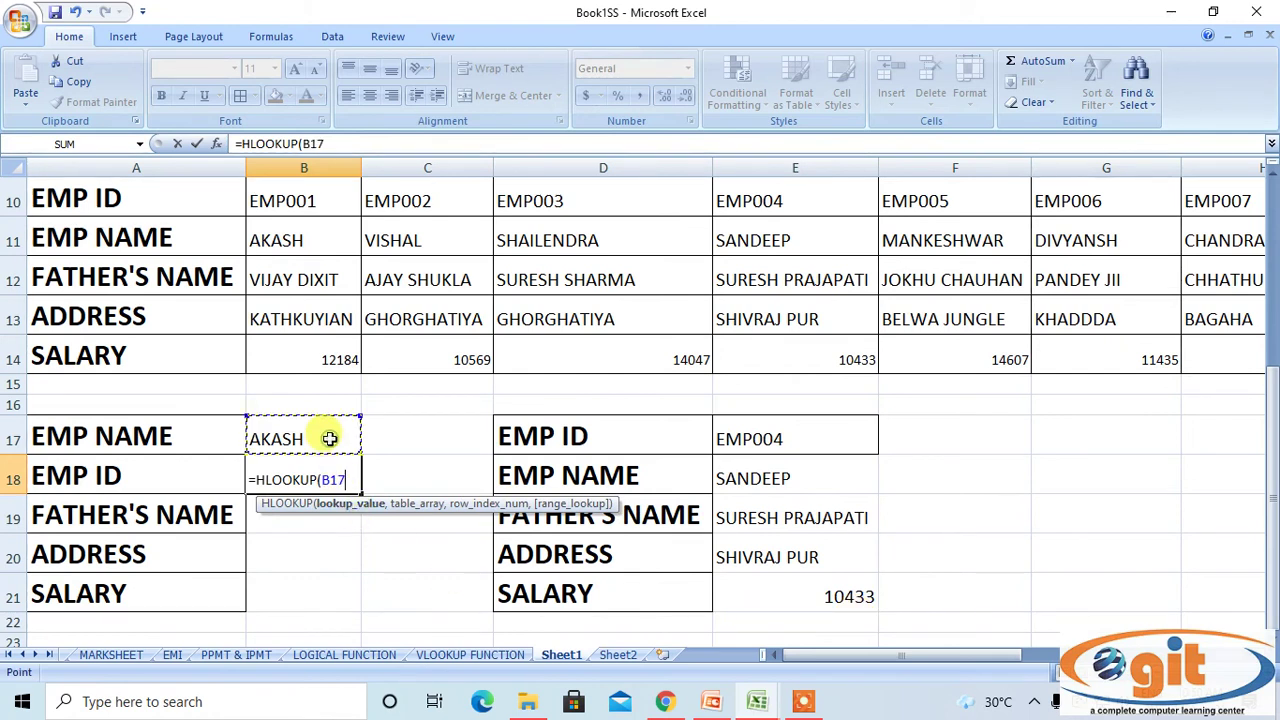
type(",")
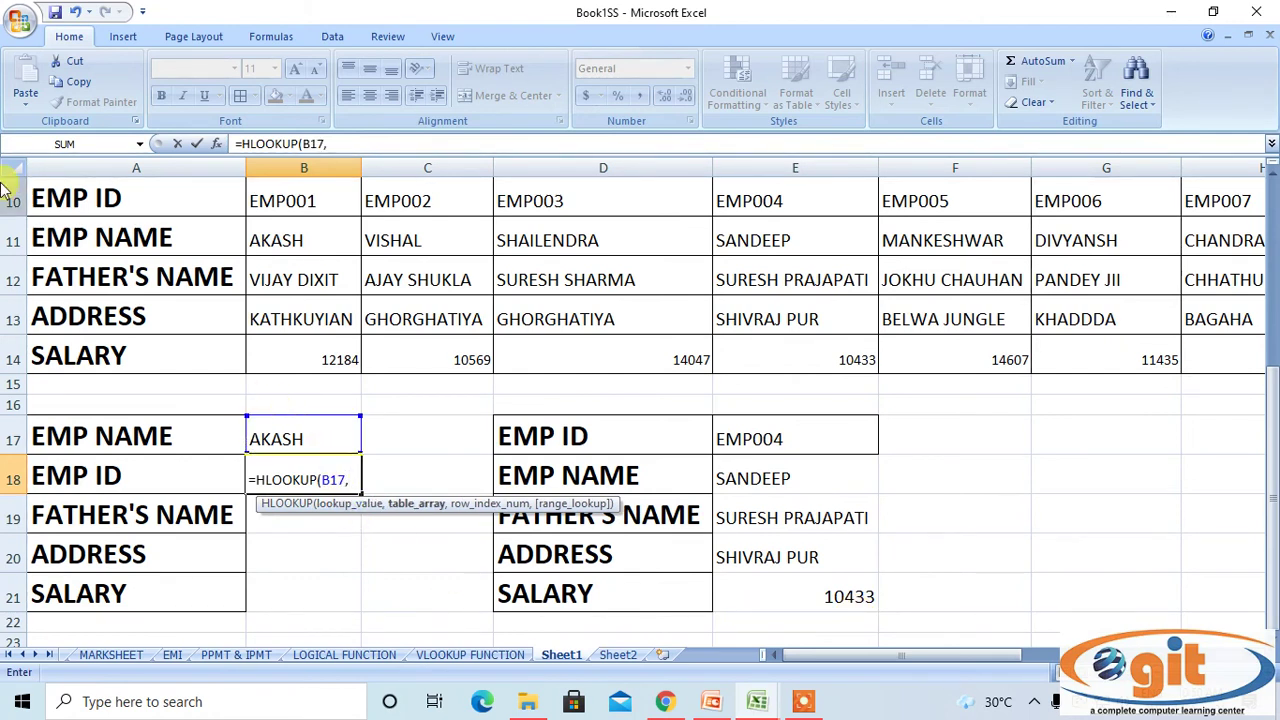
left_click_drag(85, 195, 971, 357)
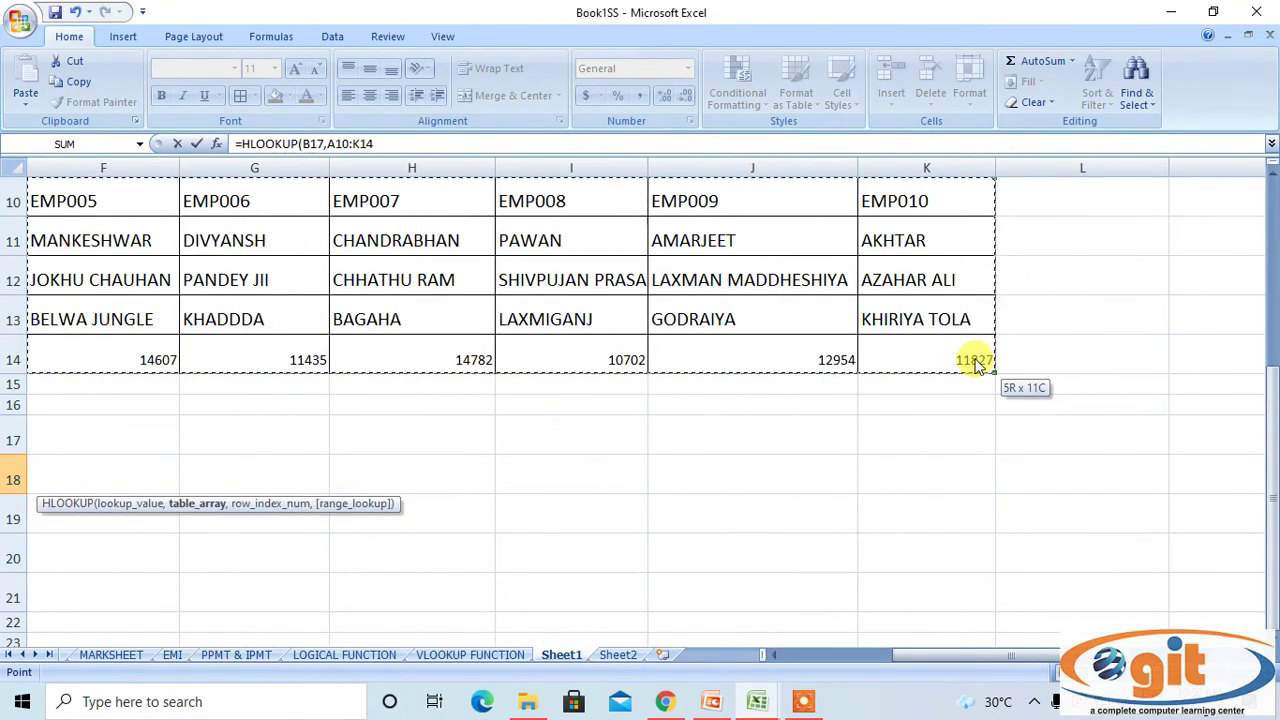
left_click_drag(1020, 657, 770, 668)
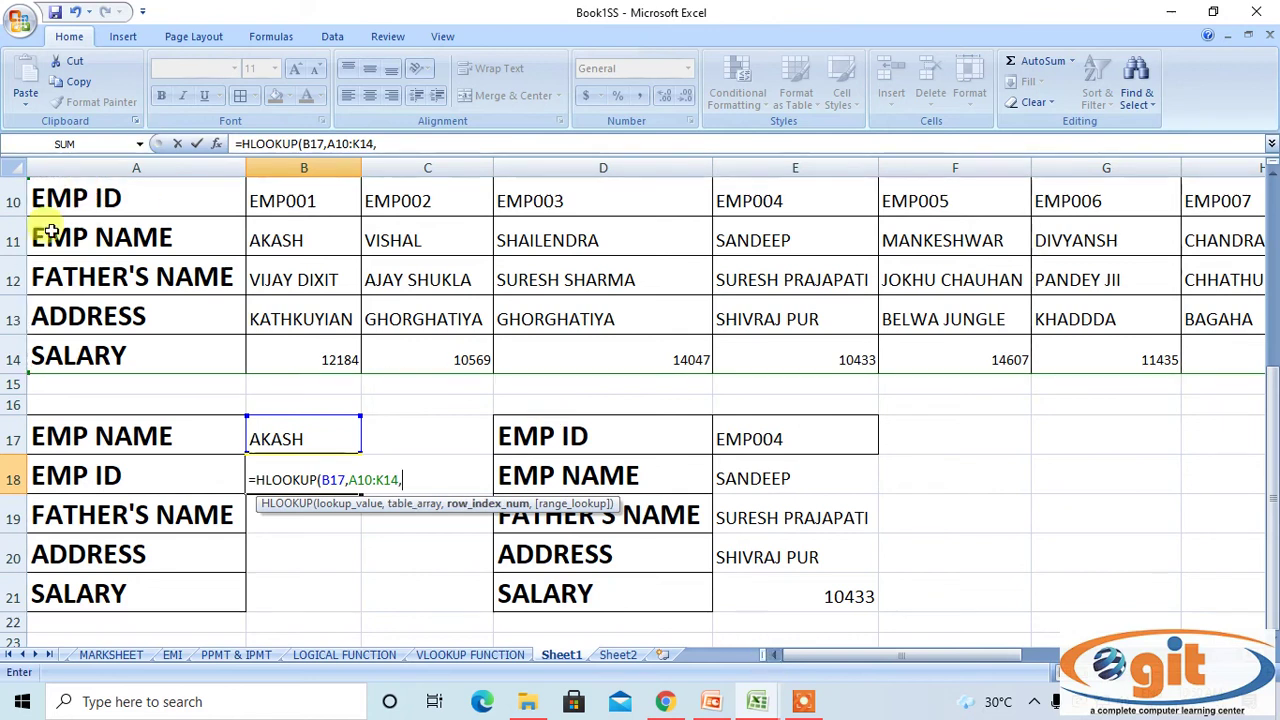
type(",1,0")
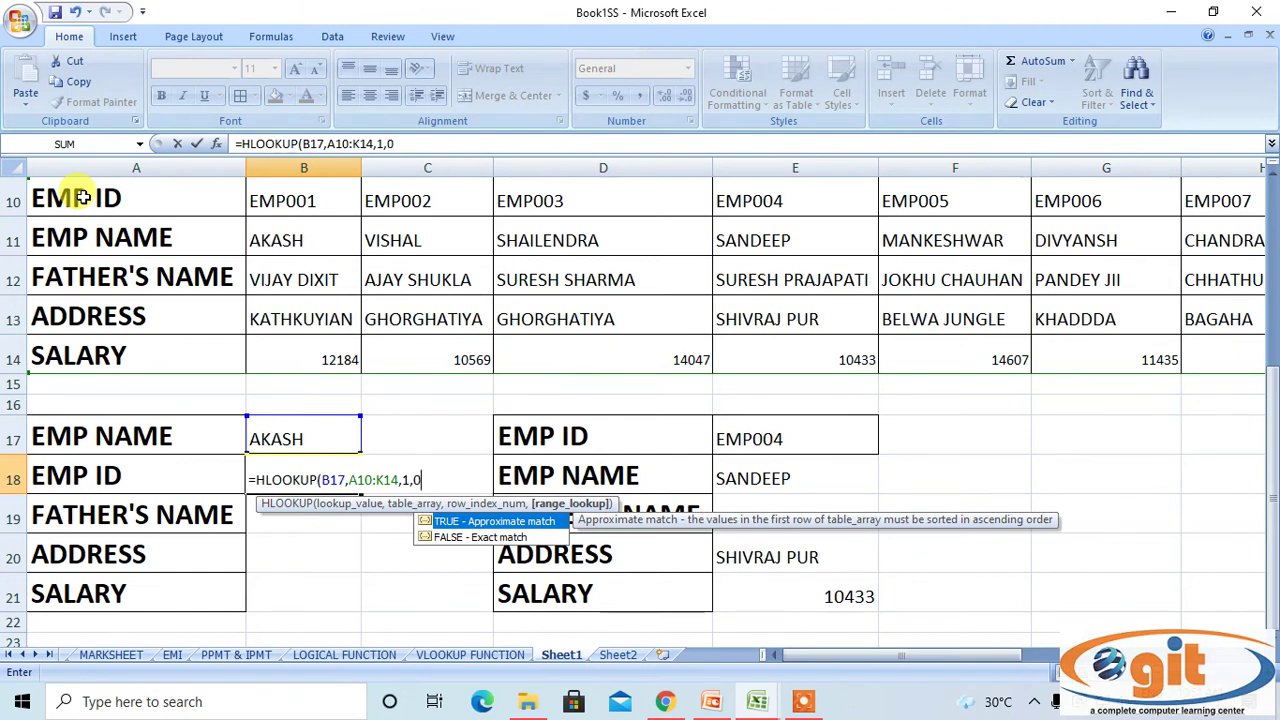
type(")")
key("Return")
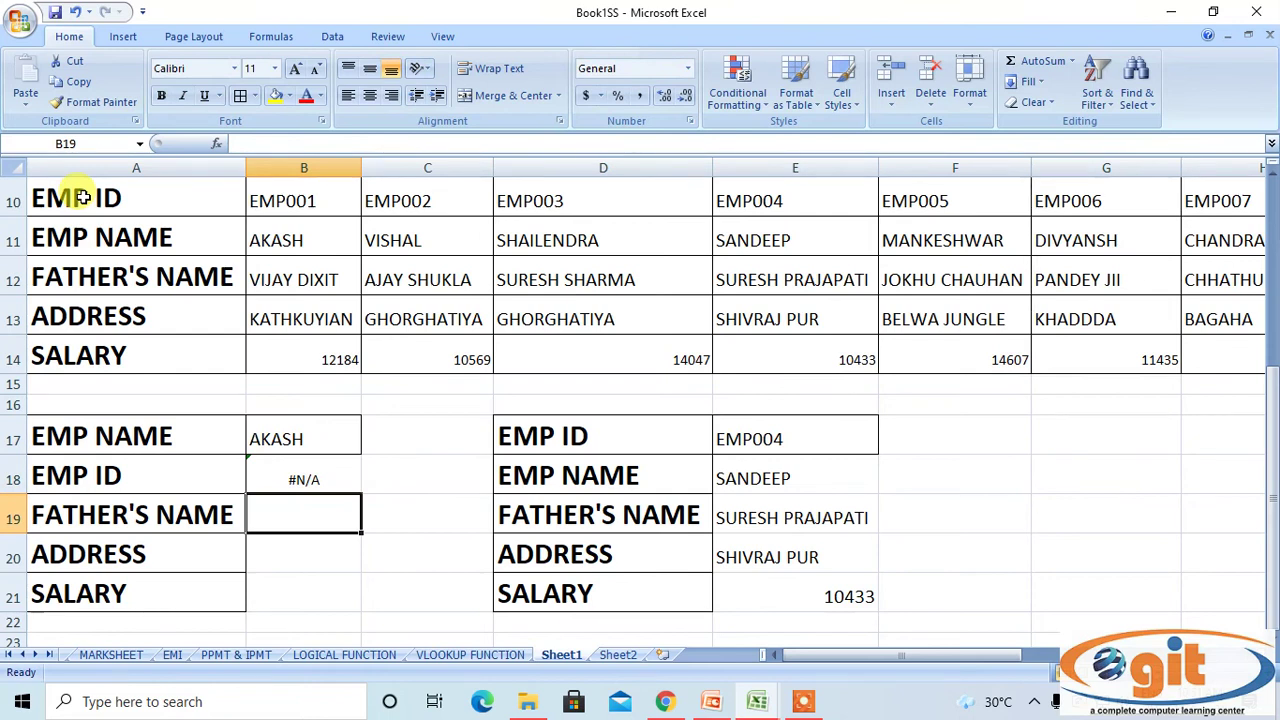
key("Up")
key("Delete")
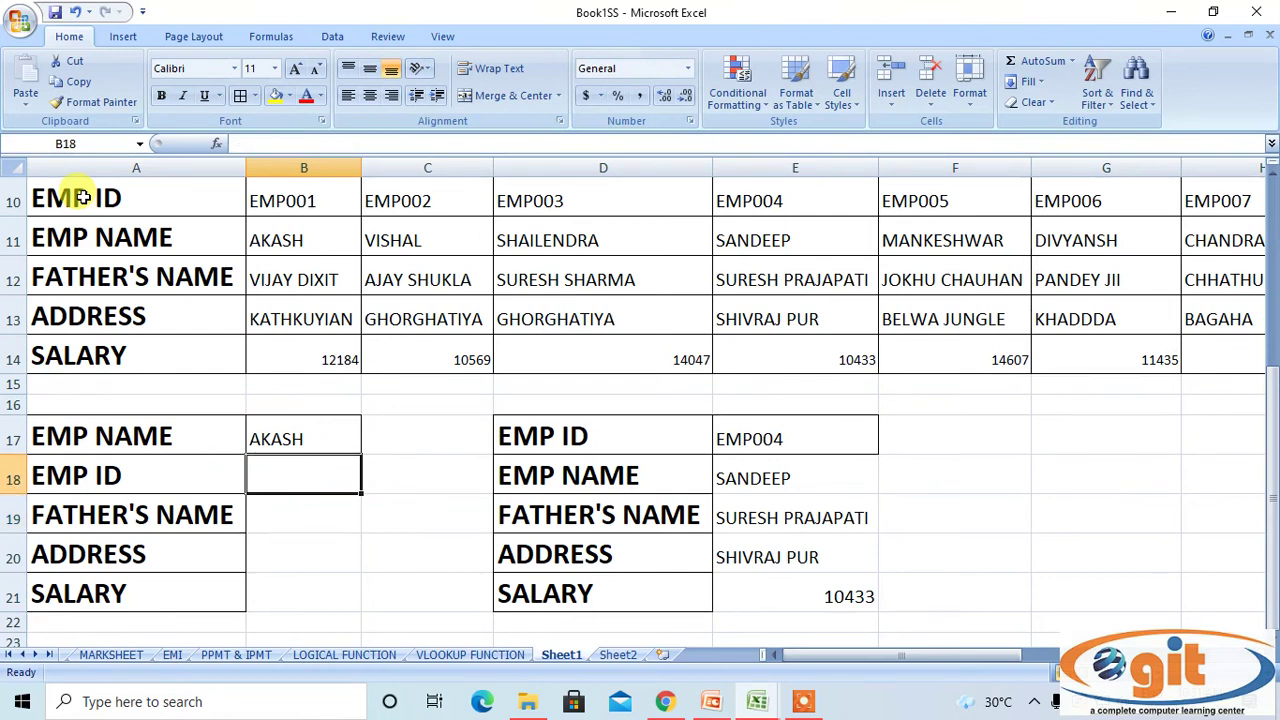
- Copy the five labels in A17:A21 to A26 as row headings for a rearranged source table
left_click_drag(98, 436, 120, 590)
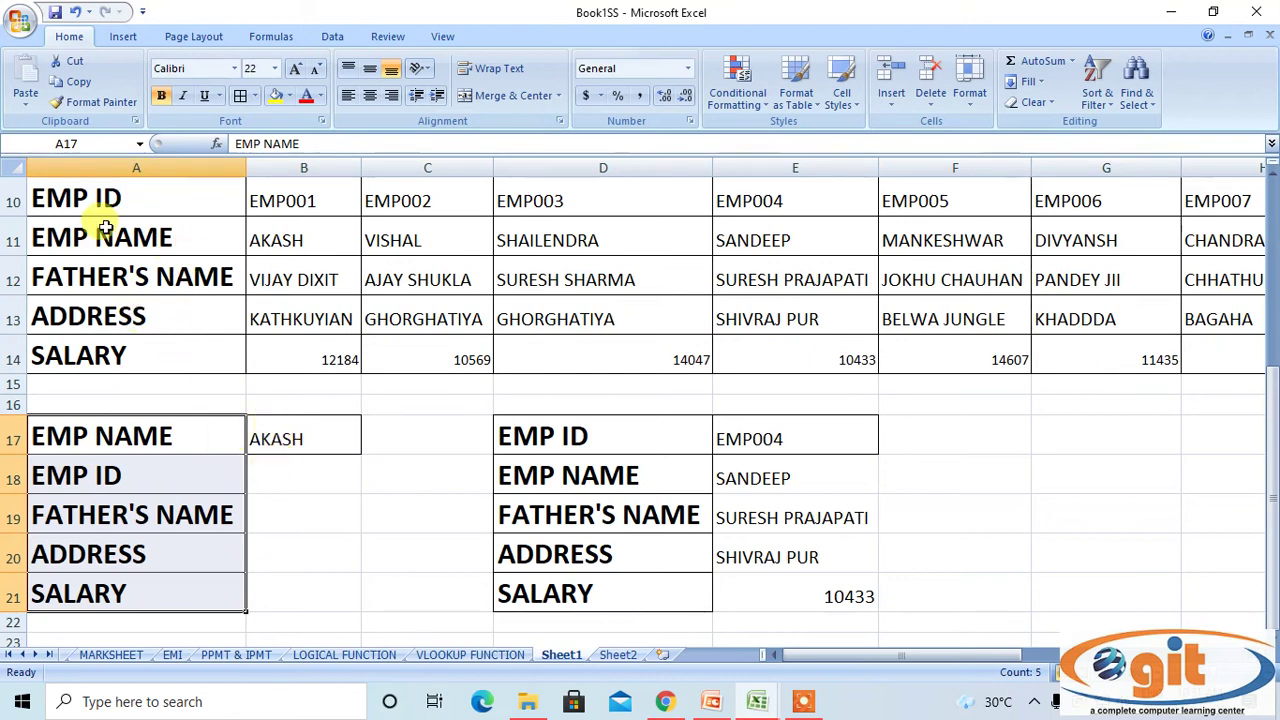
scroll(169, 434, "down", 2)
left_click_drag(168, 216, 177, 368)
right_click(179, 370)
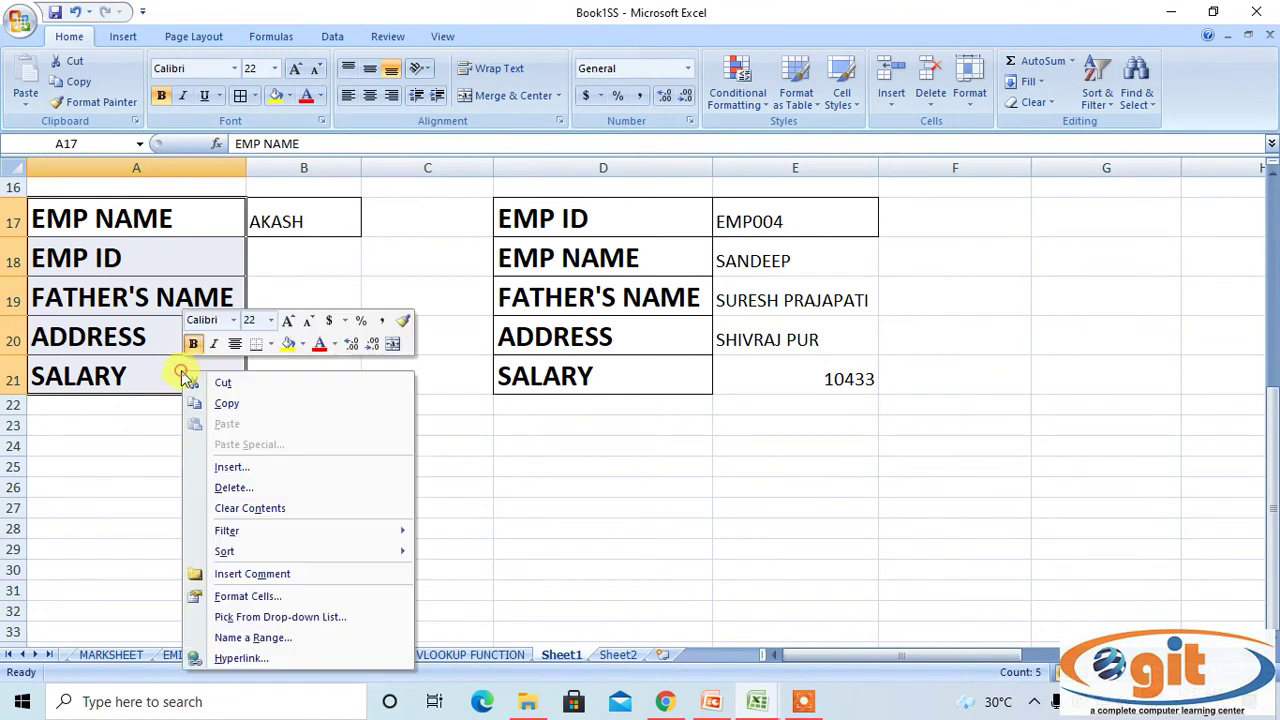
left_click(222, 408)
left_click(171, 487)
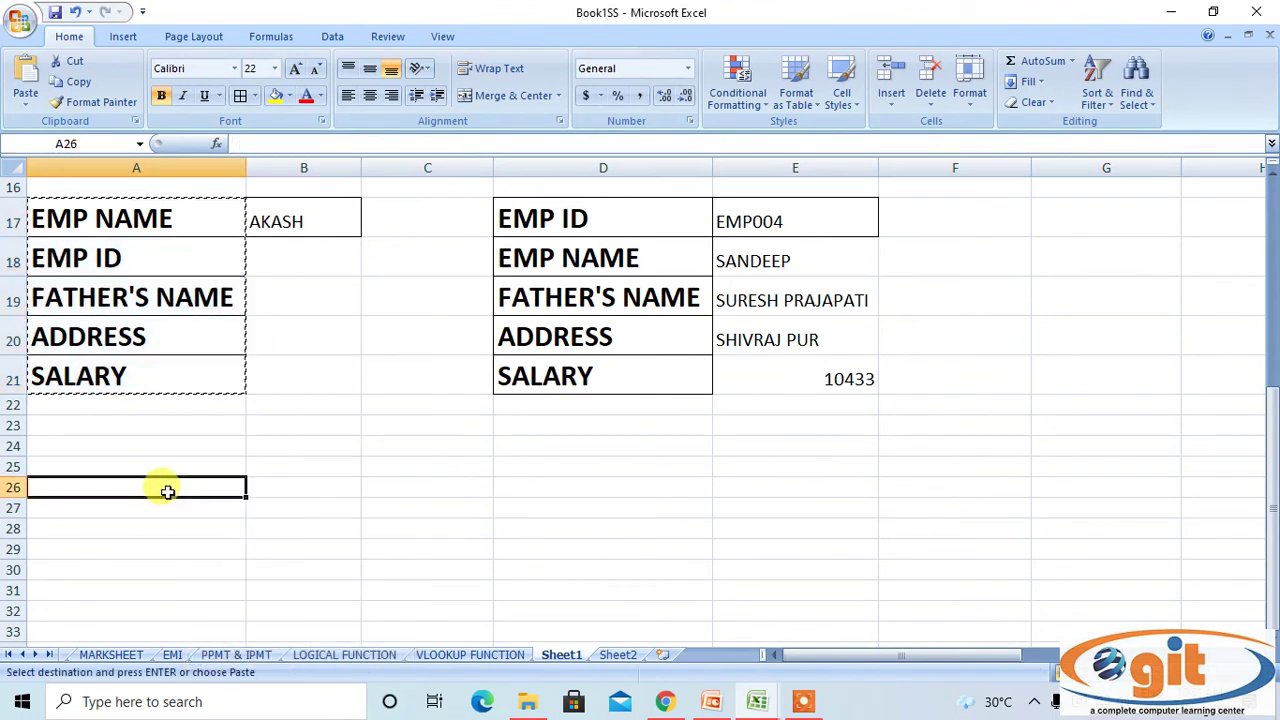
right_click(171, 488)
left_click(222, 247)
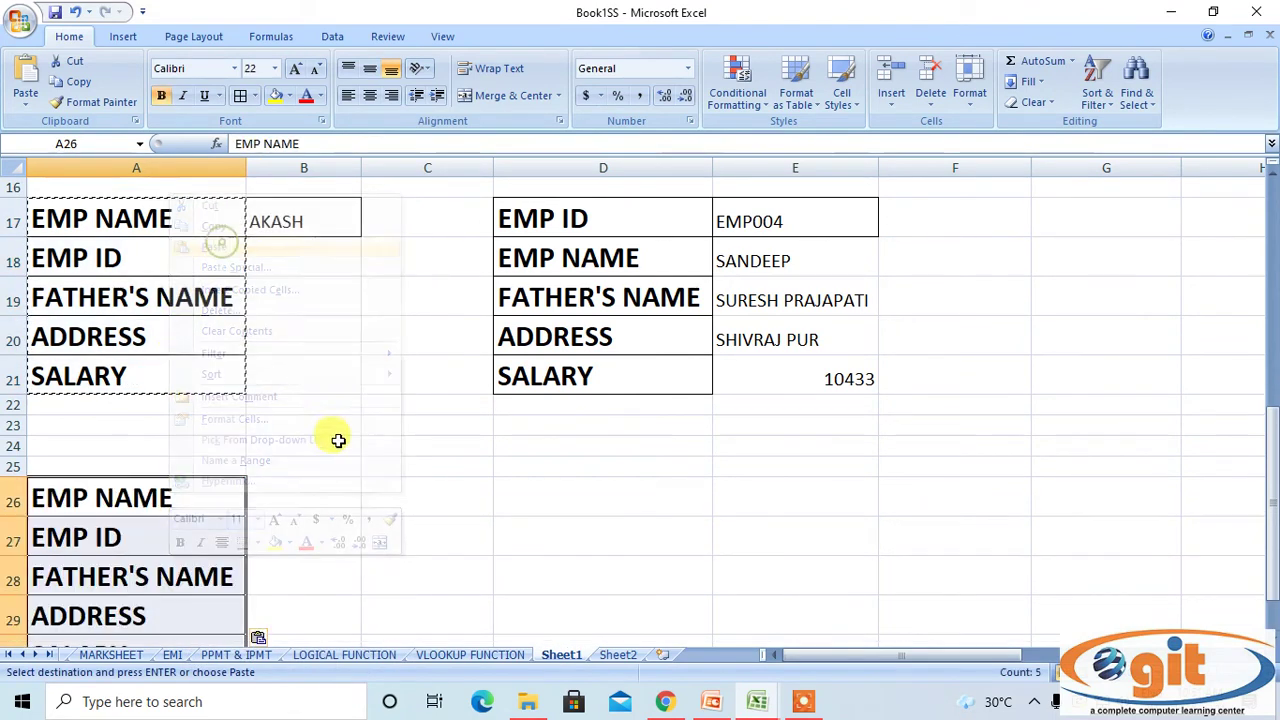
- Copy all employee names from B11:K11 into the rearranged table's EMP NAME row, starting at B26
scroll(337, 440, "up", 3)
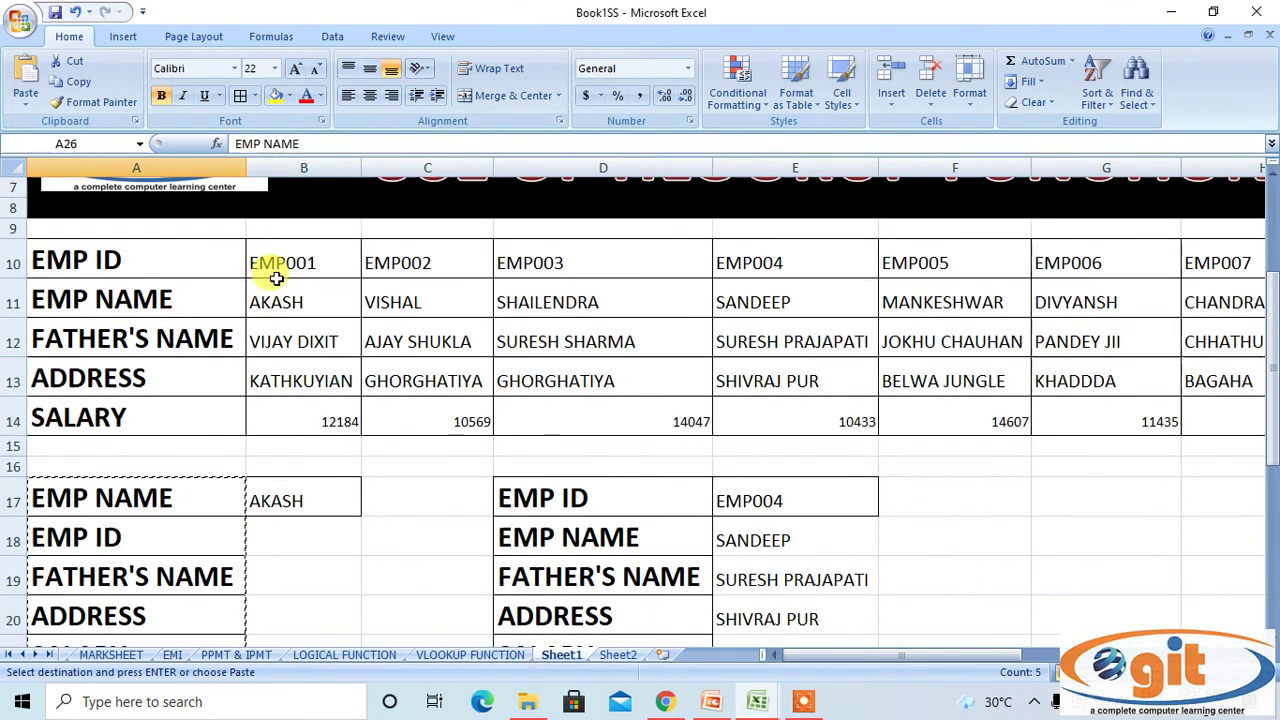
left_click_drag(265, 298, 971, 304)
right_click(971, 304)
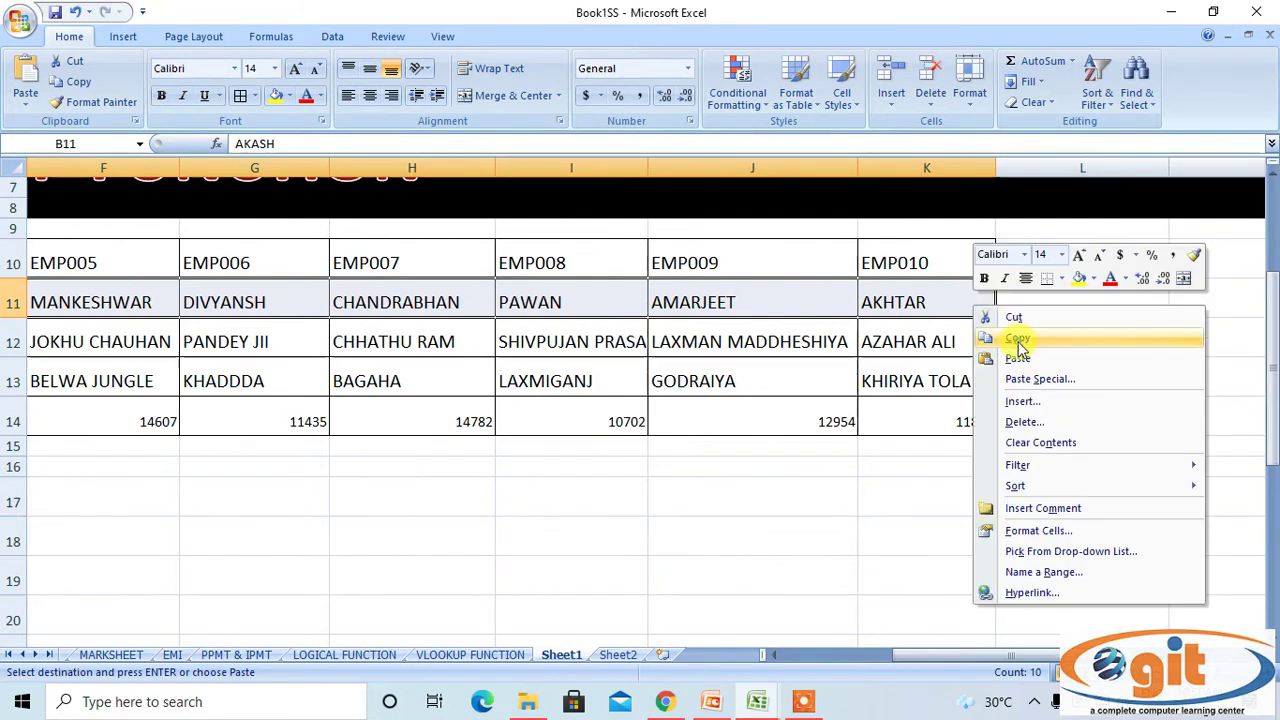
left_click(1005, 337)
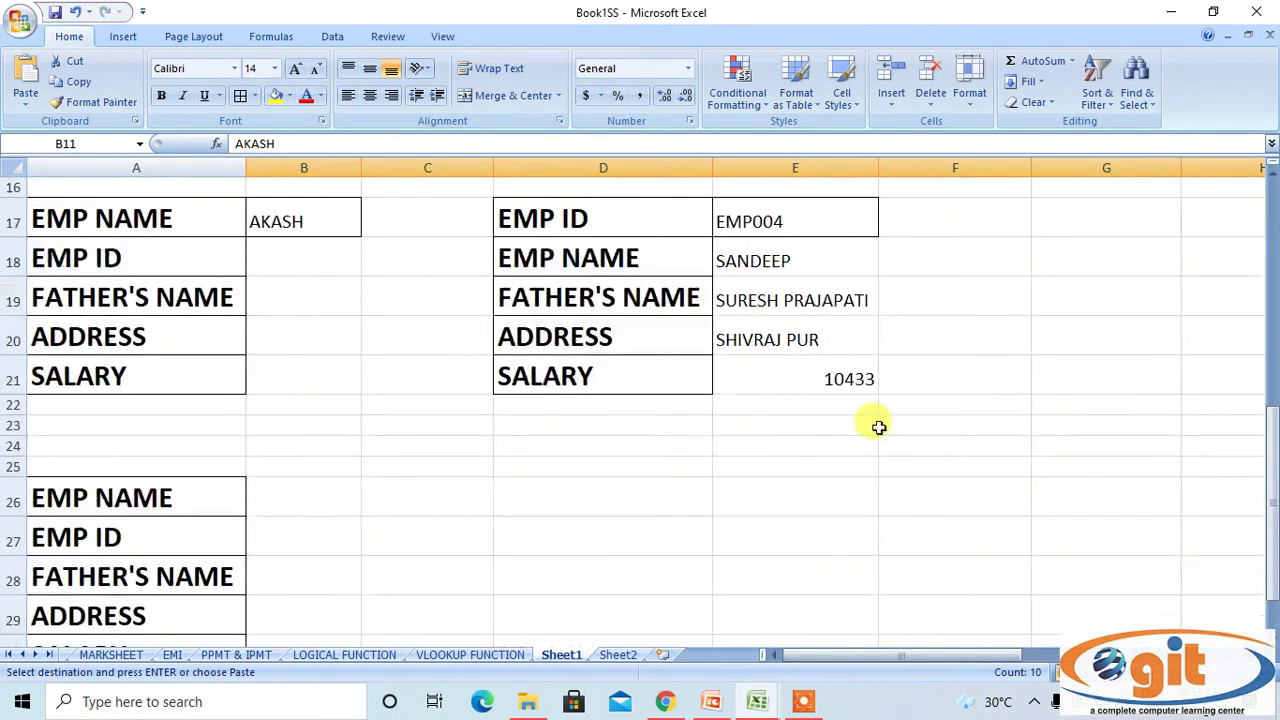
scroll(877, 423, "down", 2)
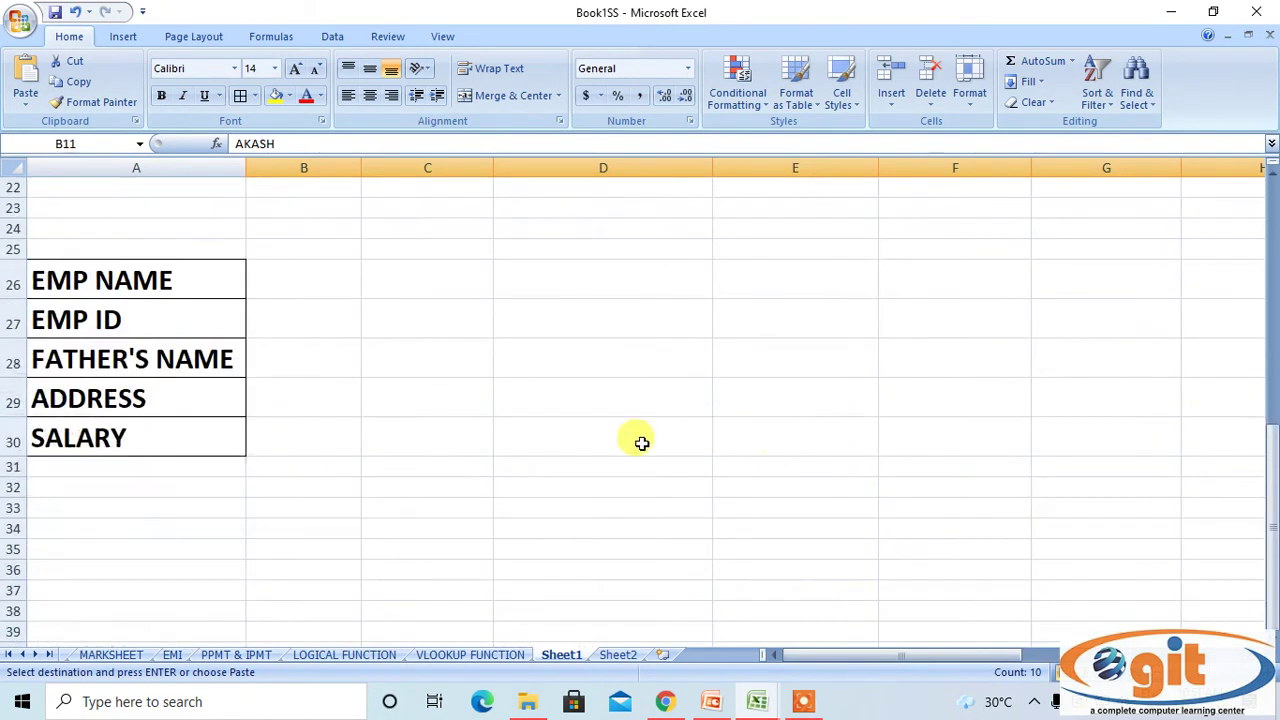
right_click(303, 287)
left_click(379, 340)
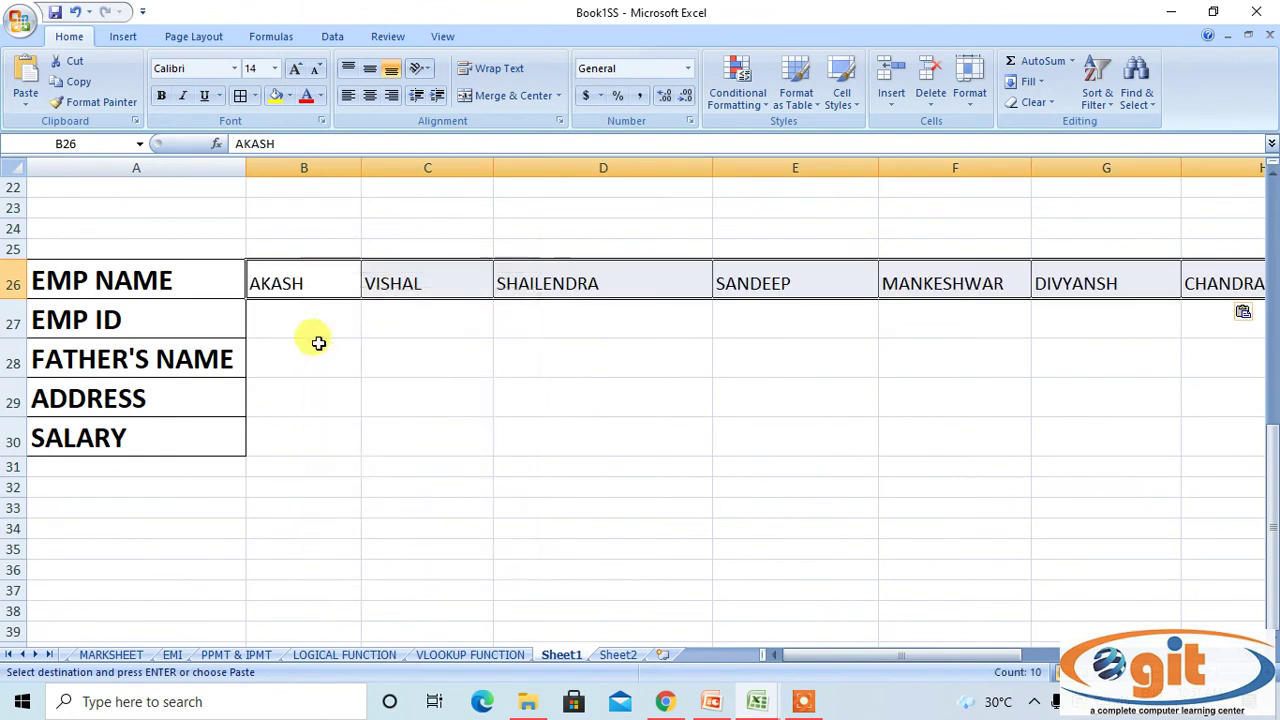
- Copy all employee IDs from B10:K10 into the rearranged table's EMP ID row, starting at B27
scroll(320, 335, "up", 7)
left_click_drag(300, 380, 1074, 370)
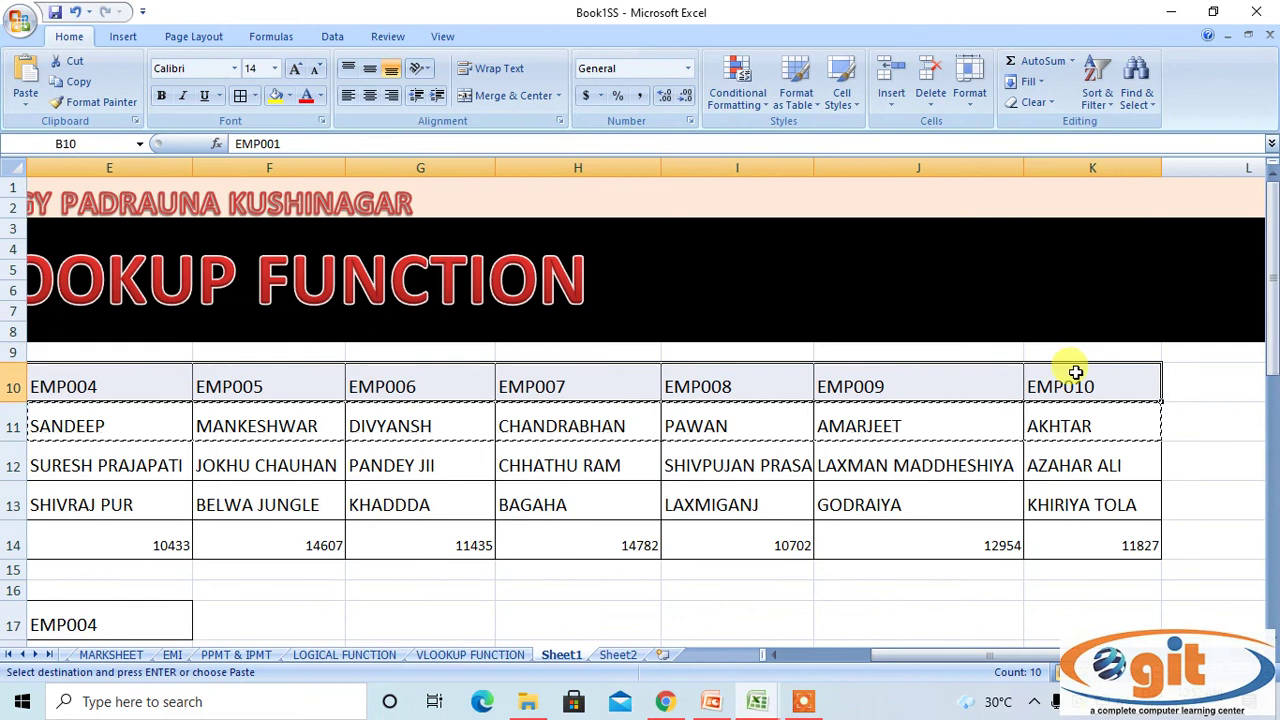
right_click(1076, 372)
left_click(1090, 405)
scroll(640, 420, "down", 8)
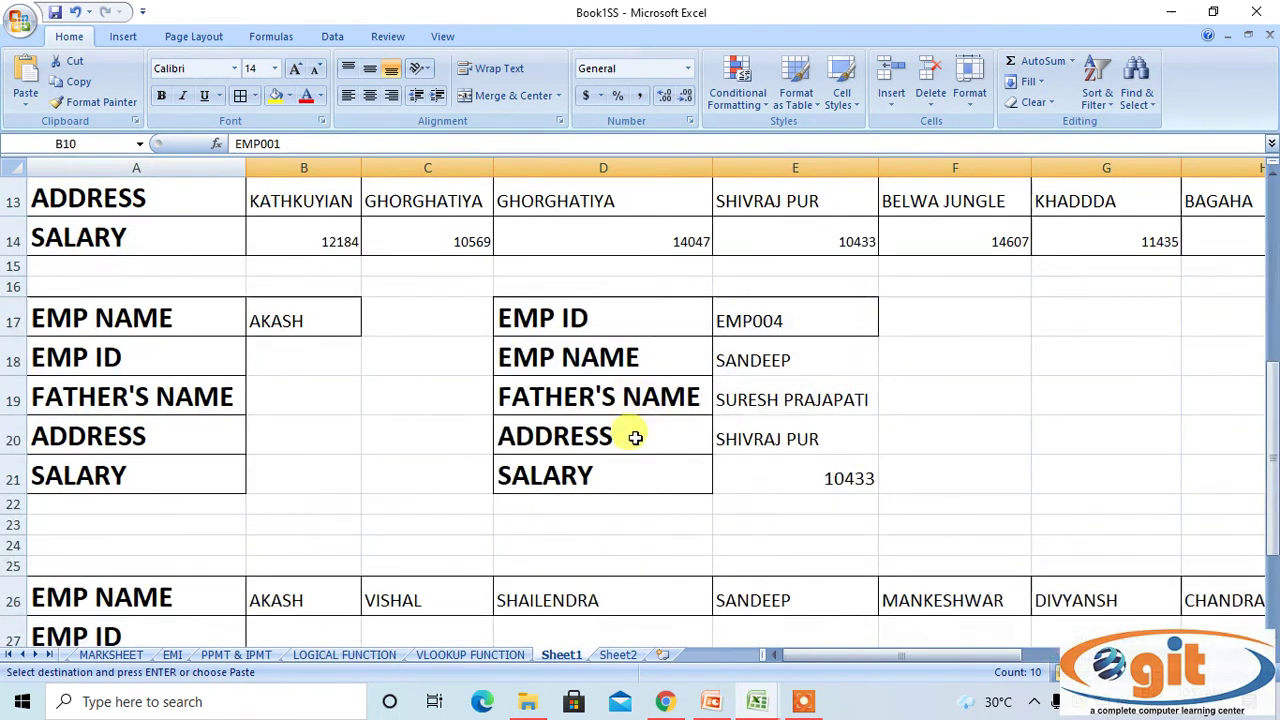
right_click(327, 270)
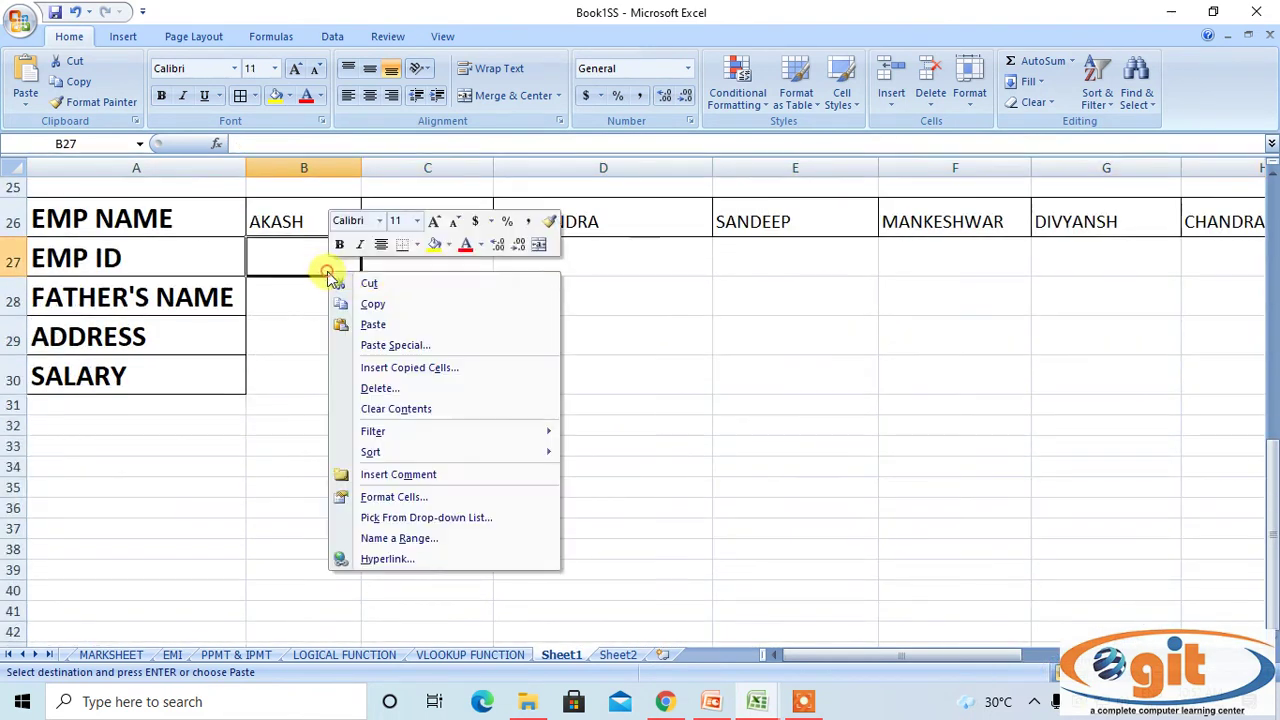
left_click(400, 327)
- Copy the father's name, address and salary data from B12:K14 into the rearranged table, starting at B28
scroll(428, 362, "up", 3)
left_click_drag(273, 398, 873, 442)
right_click(873, 442)
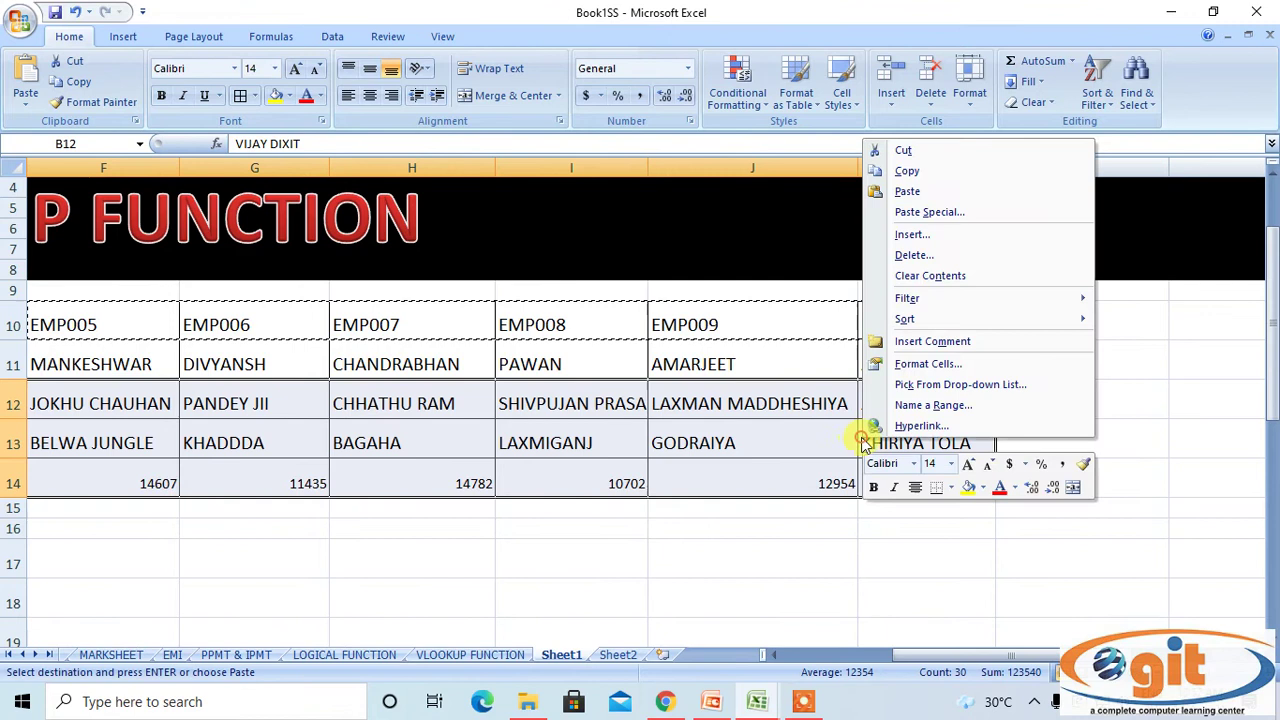
left_click(905, 171)
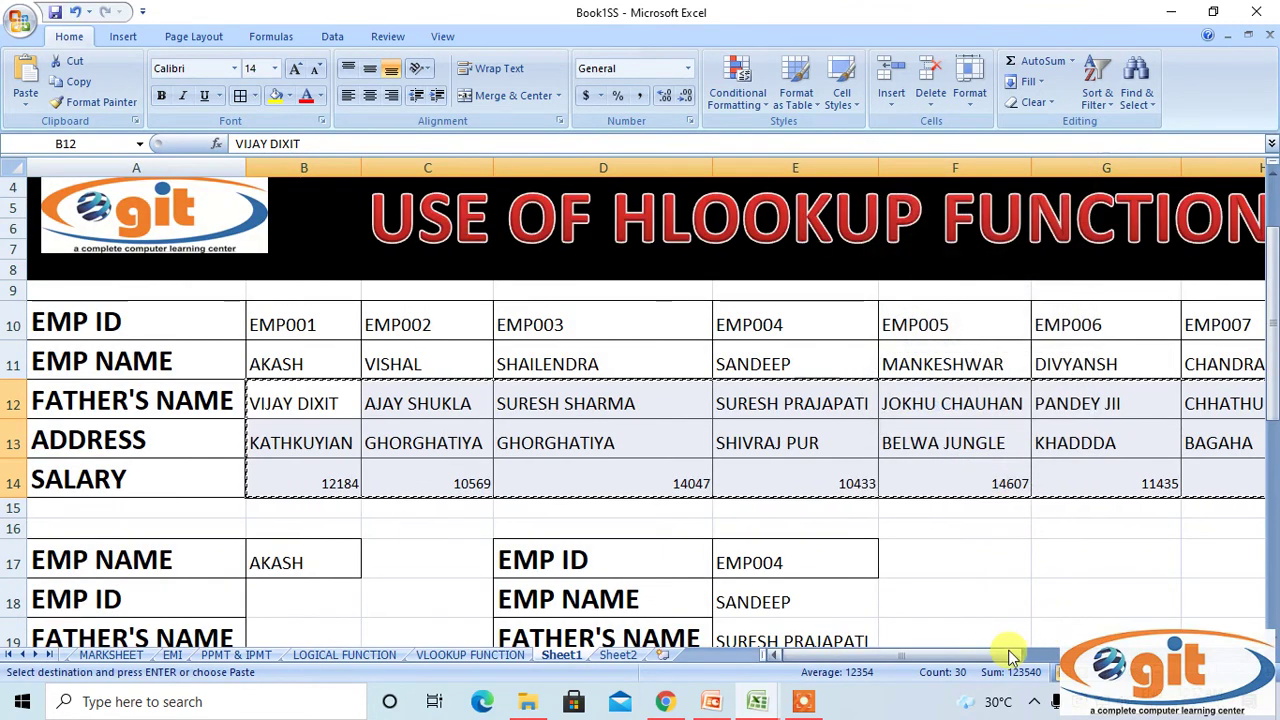
scroll(551, 523, "down", 7)
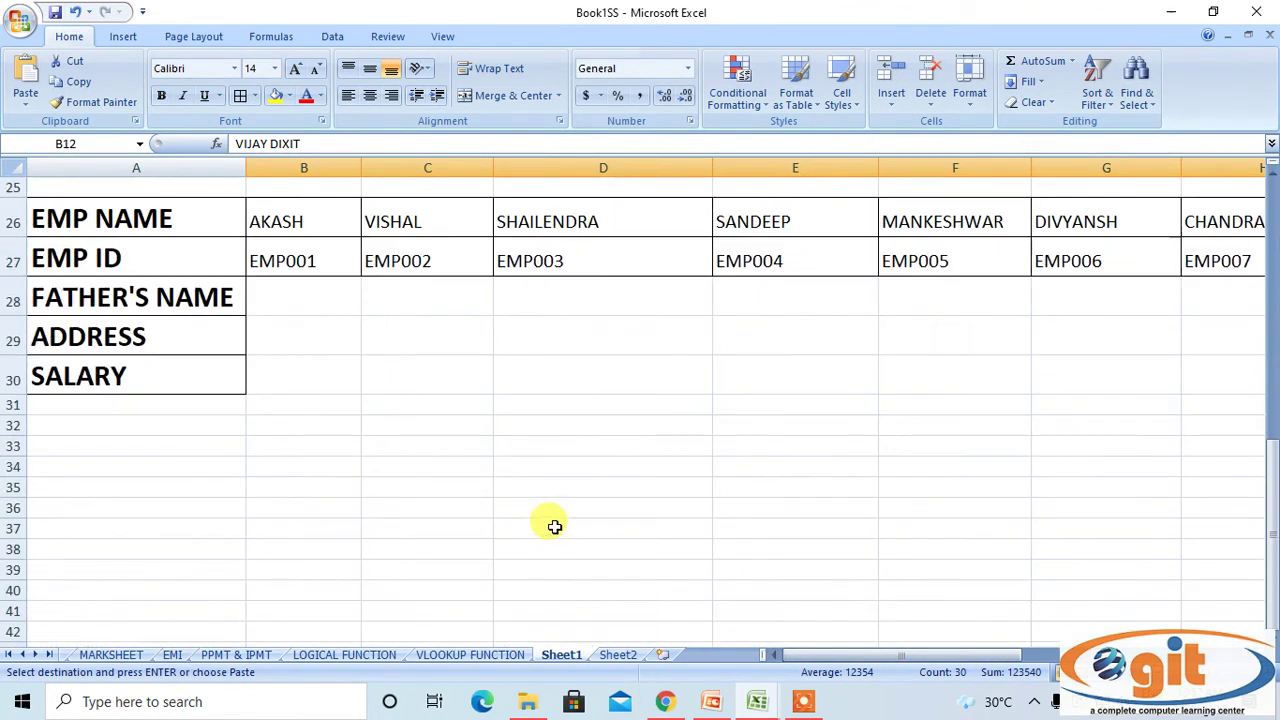
right_click(306, 297)
left_click(354, 355)
left_click(563, 468)
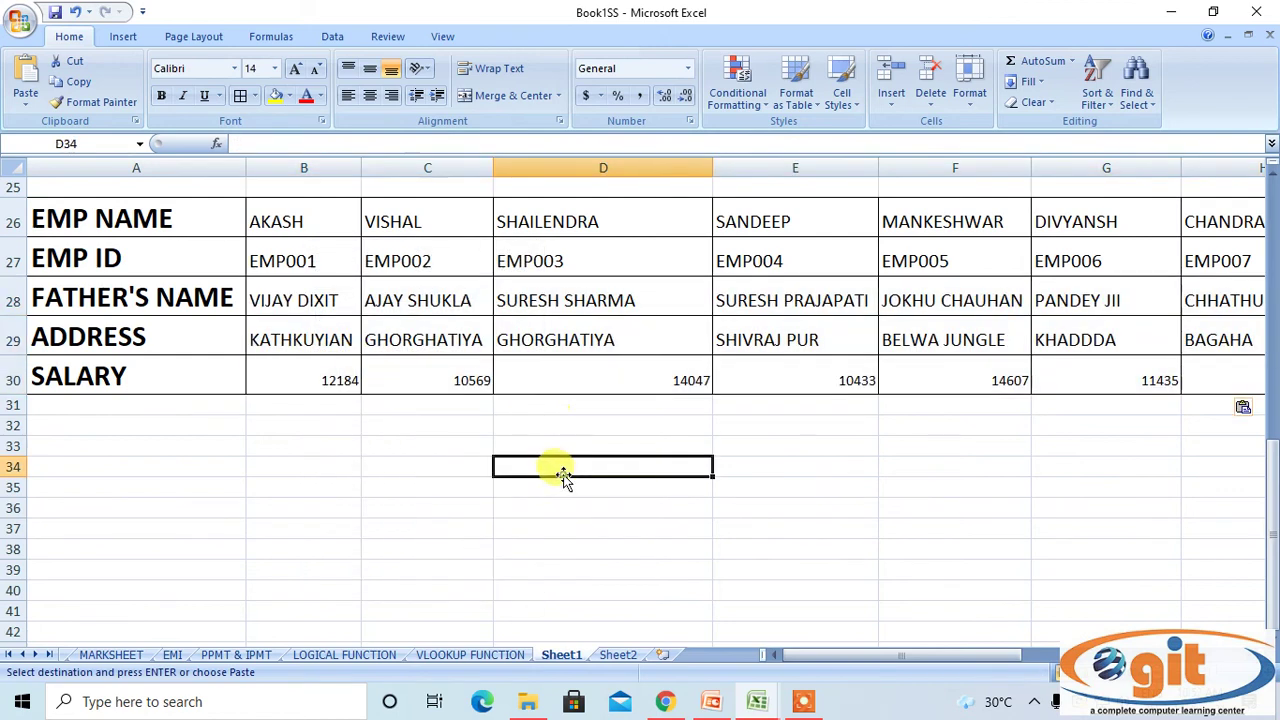
- Move the second lookup form from A17:B21 to below the rearranged table, starting at A35
scroll(371, 471, "up", 3)
left_click_drag(161, 209, 260, 393)
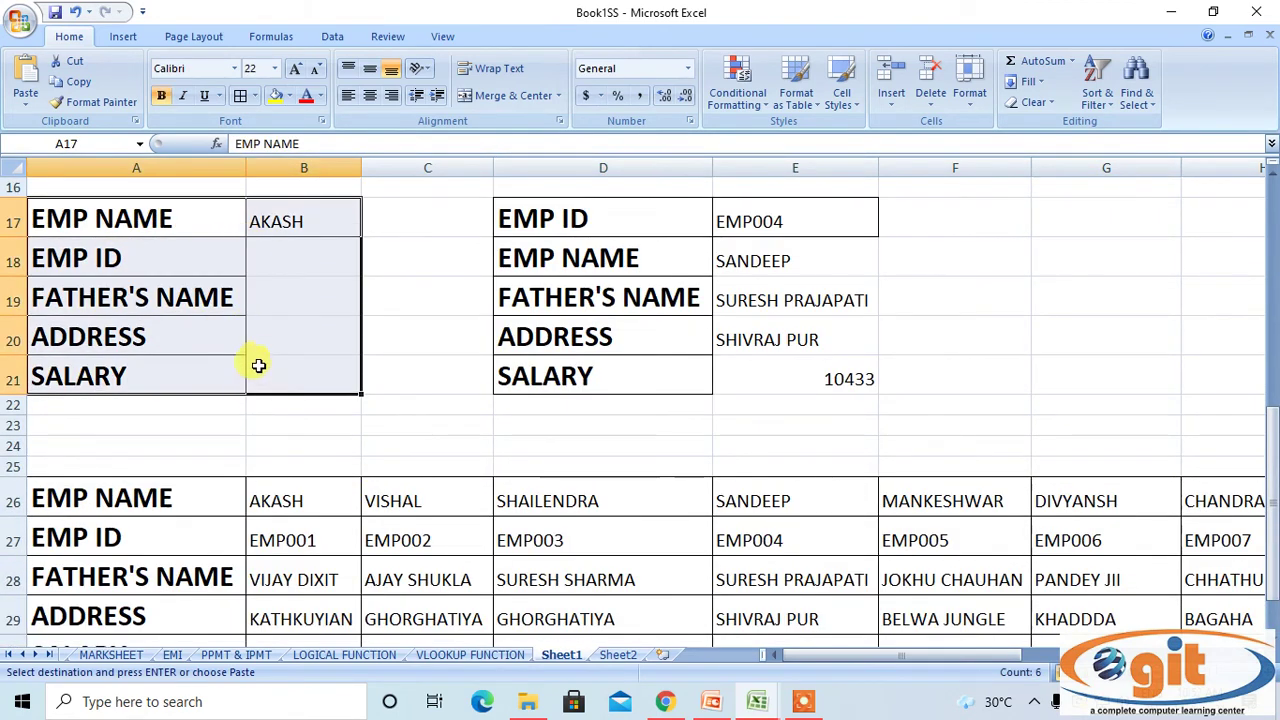
right_click(258, 365)
left_click(286, 369)
scroll(286, 369, "down", 4)
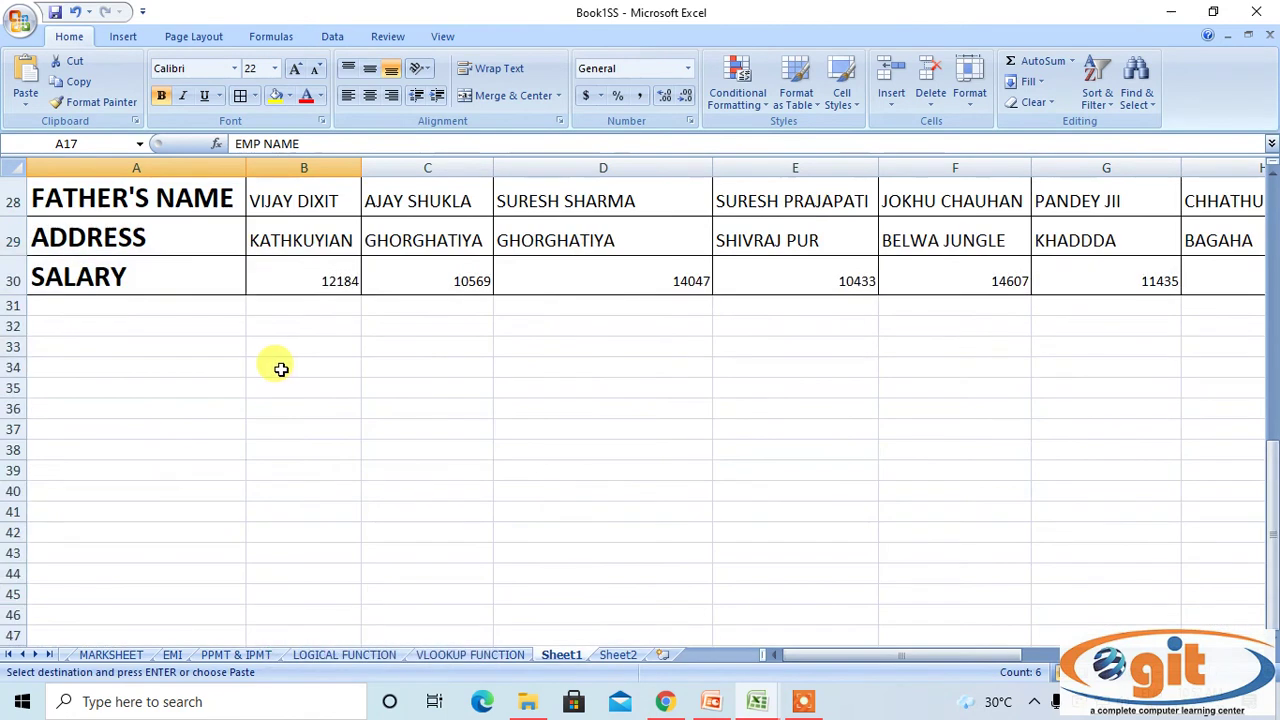
left_click(137, 391)
right_click(137, 391)
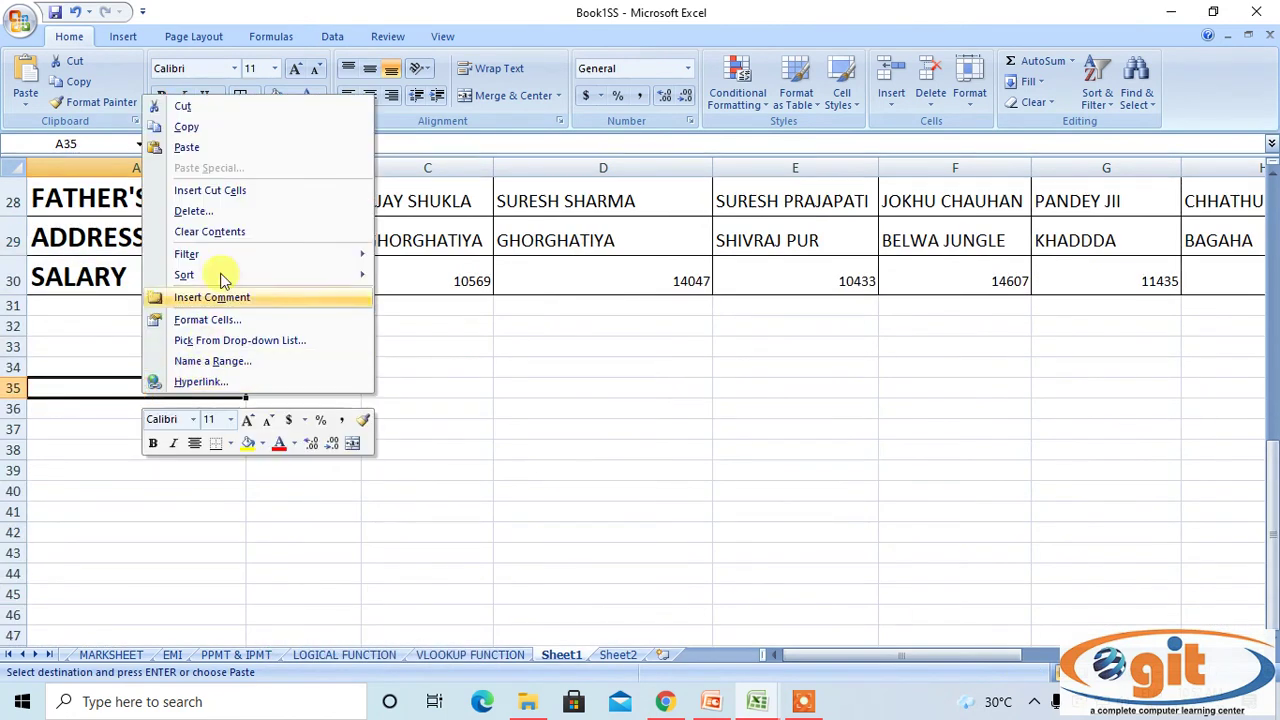
left_click(212, 150)
- Clear the employee name from B35 in the moved lookup form
scroll(403, 397, "up", 1)
left_click(320, 495)
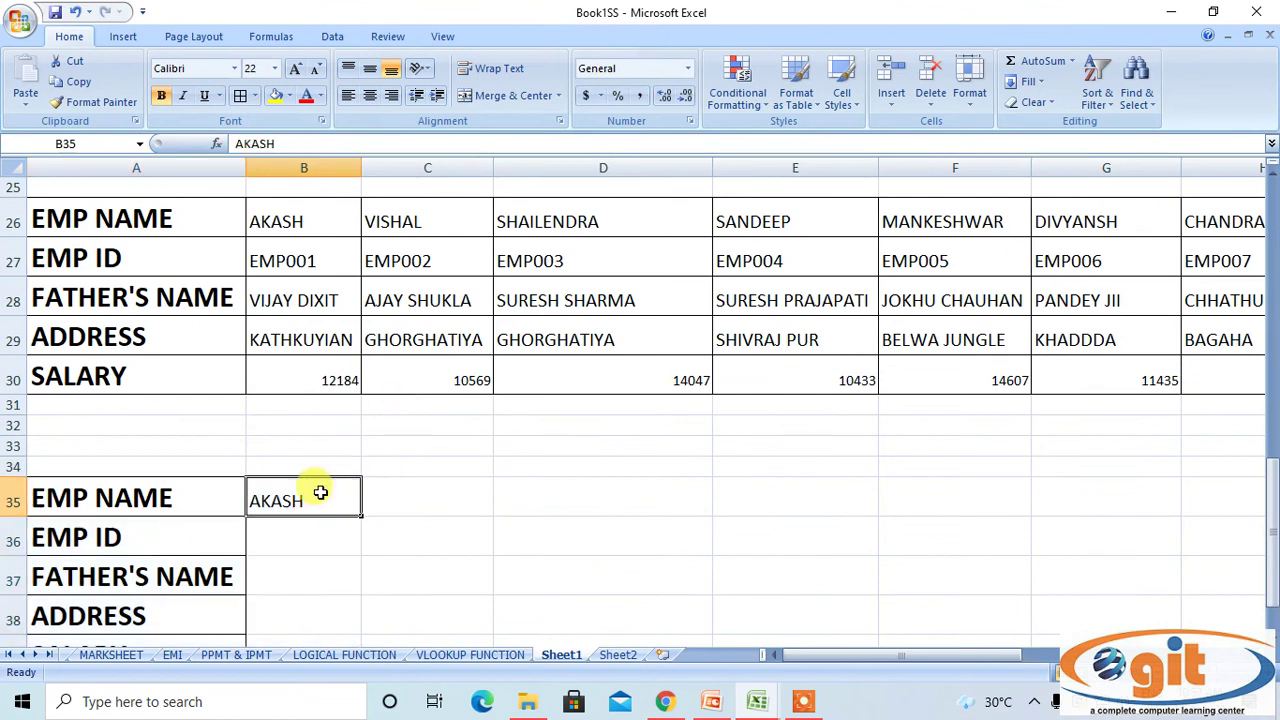
right_click(320, 497)
left_click(689, 480)
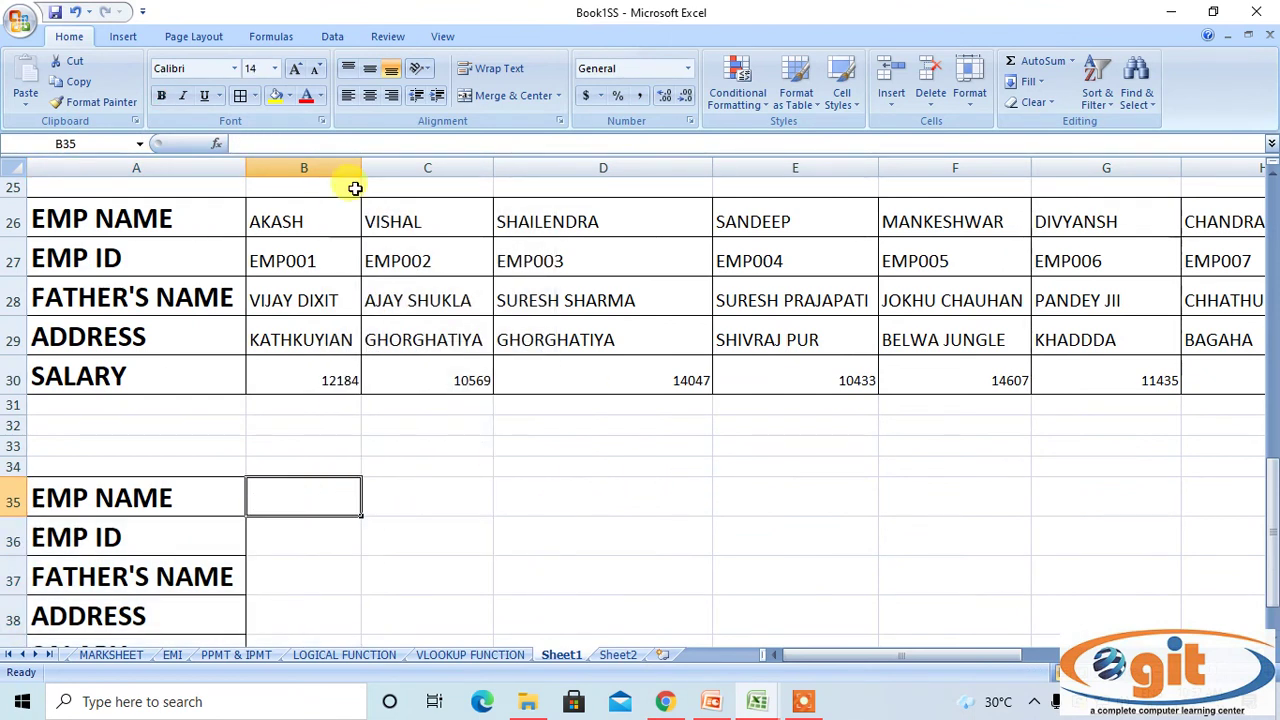
- Copy the first employee's name from B26 of the rearranged table into the lookup form's EMP NAME cell B35
scroll(157, 477, "down", 2)
scroll(200, 328, "up", 2)
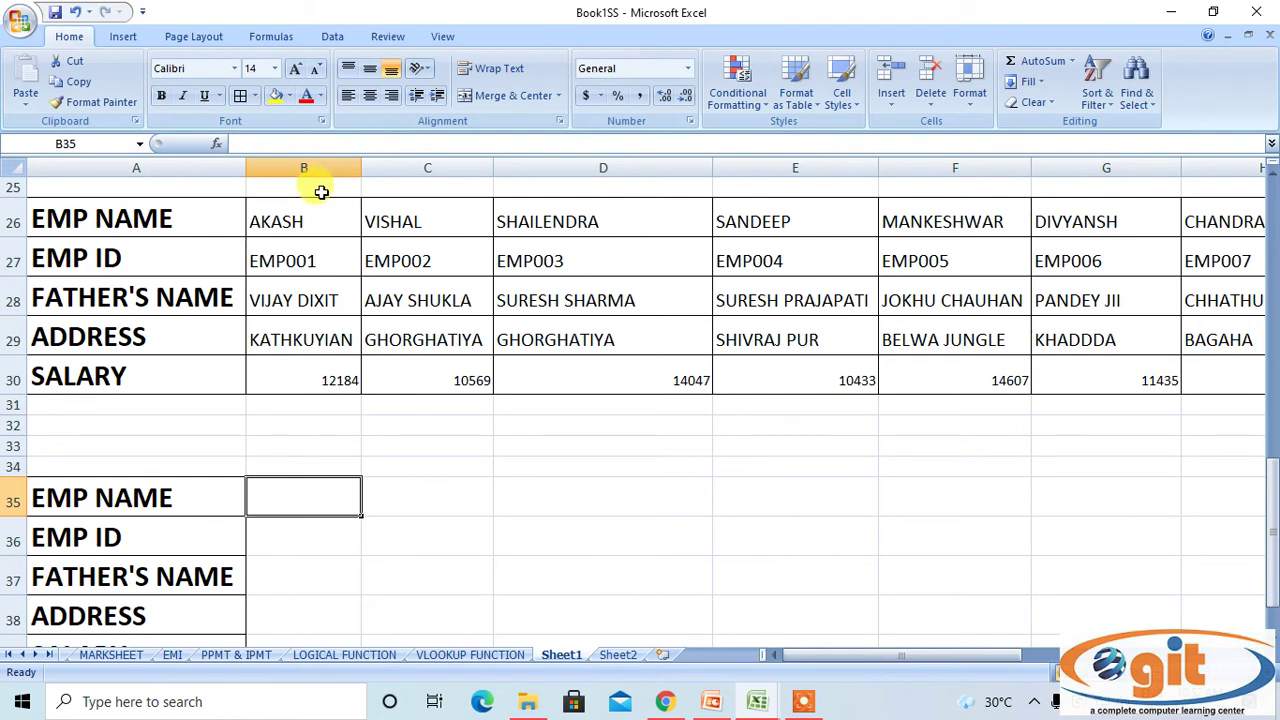
left_click(218, 215)
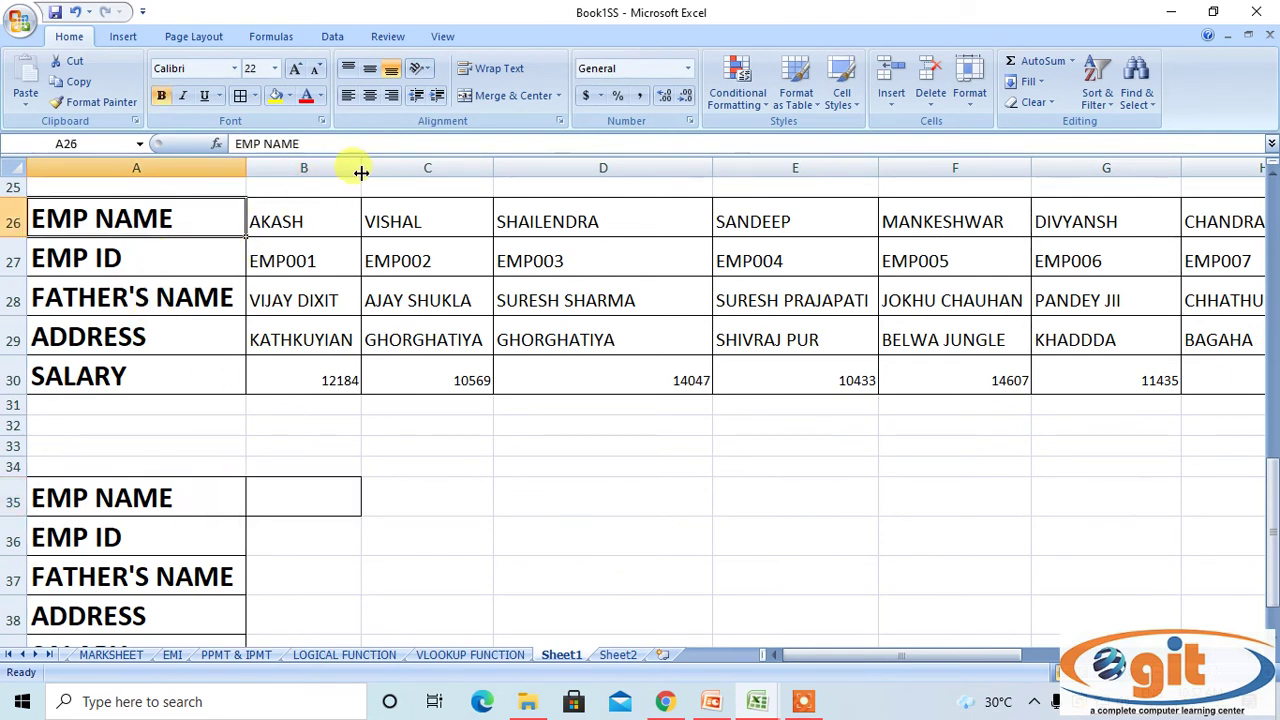
left_click(297, 218)
right_click(308, 216)
left_click(358, 247)
left_click(269, 491)
right_click(284, 508)
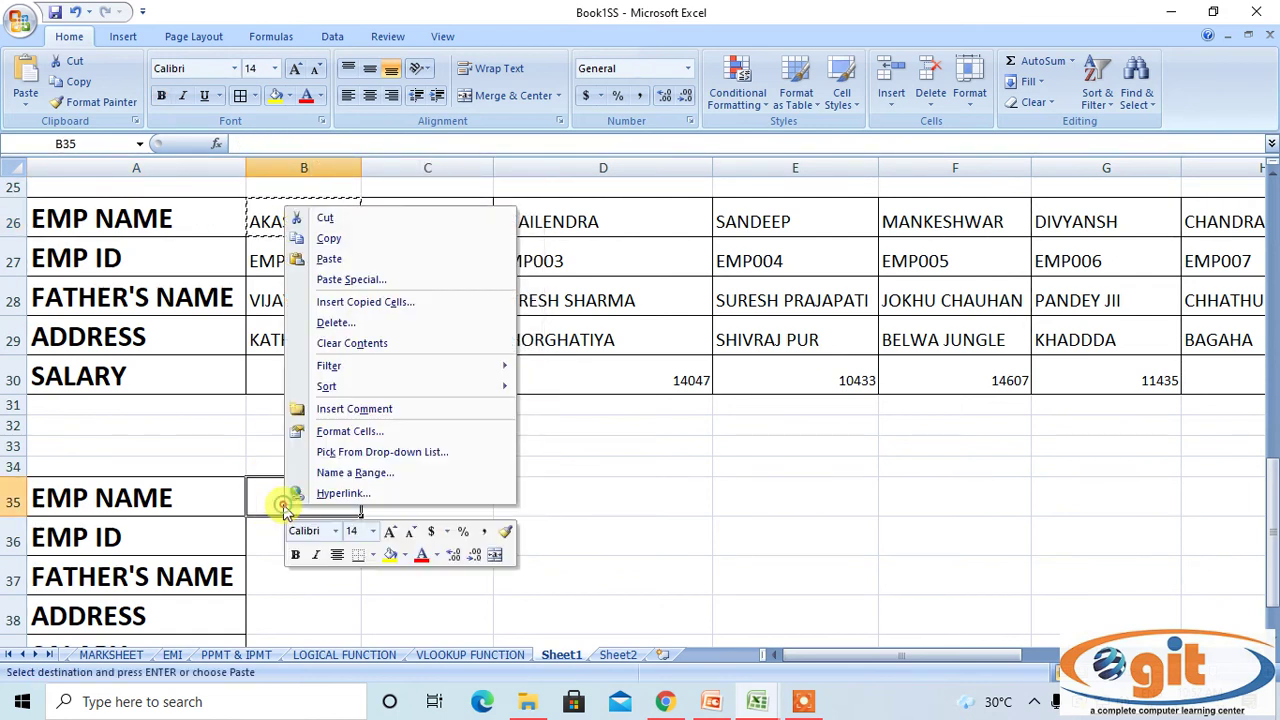
left_click(329, 259)
- Enter =HLOOKUP(B35,A26:K30,2,0) in B36 to retrieve the EMP ID for the employee name
left_click(302, 528)
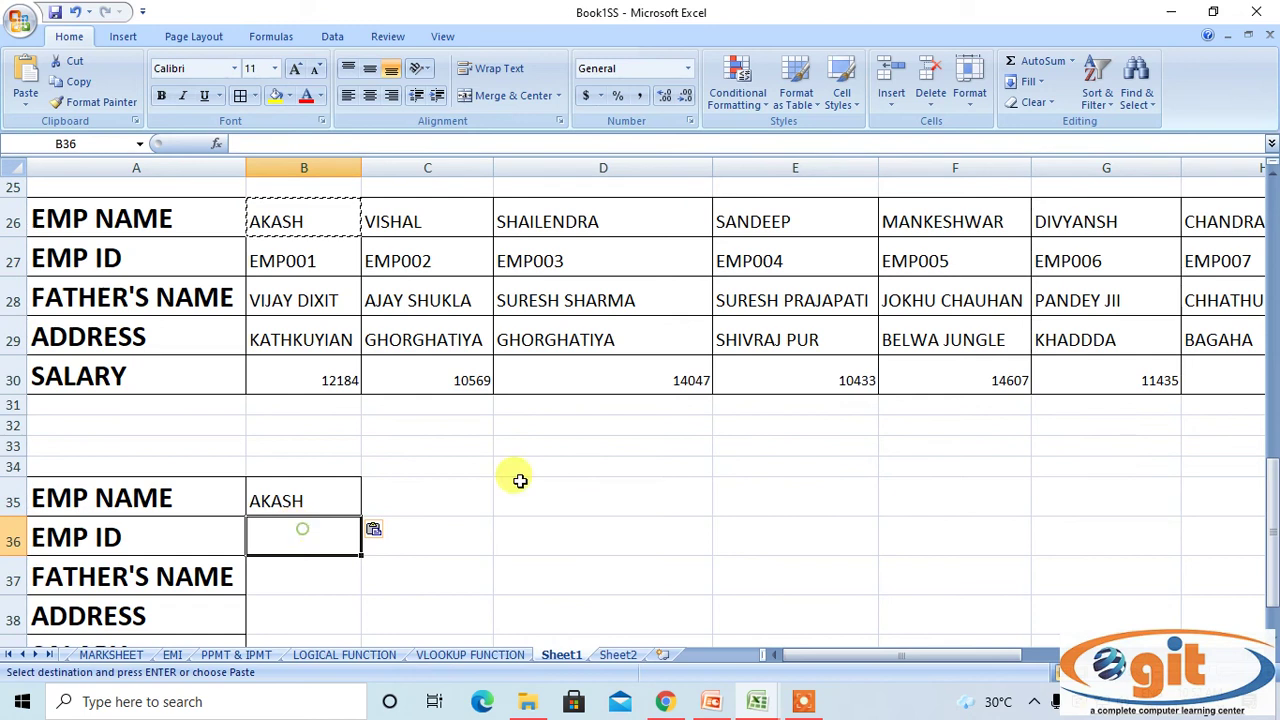
type("=")
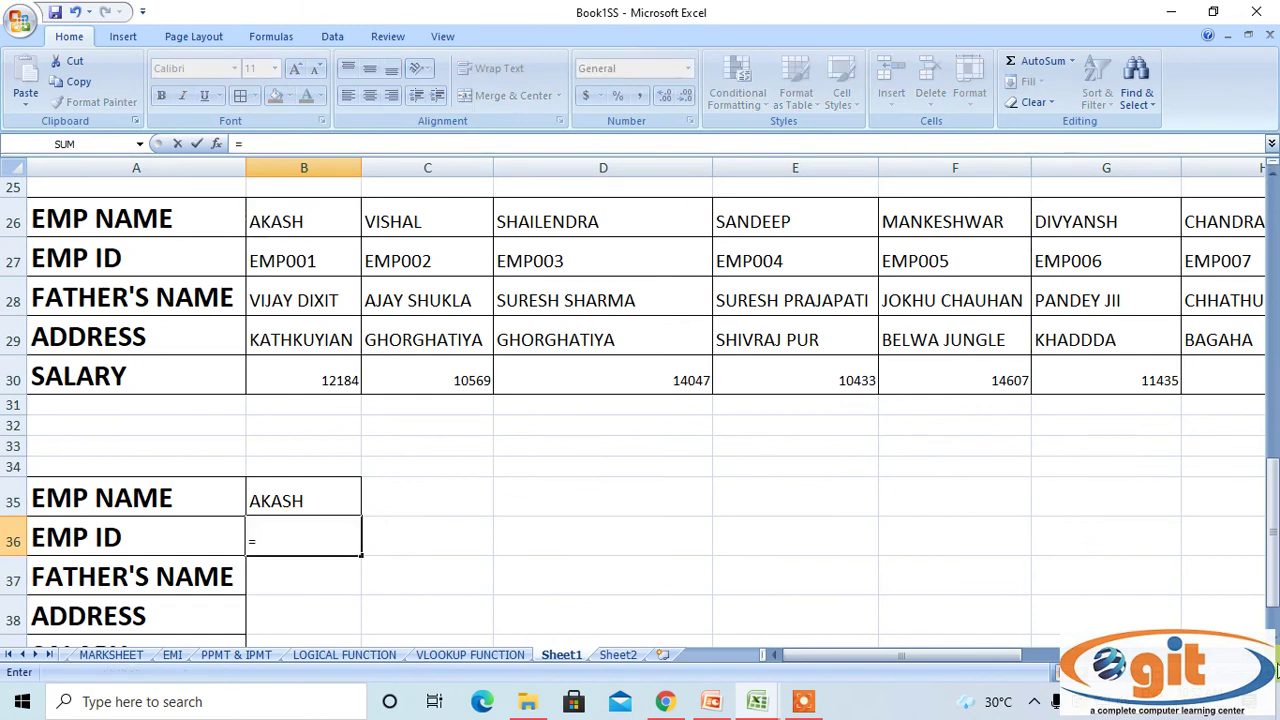
type("HLO")
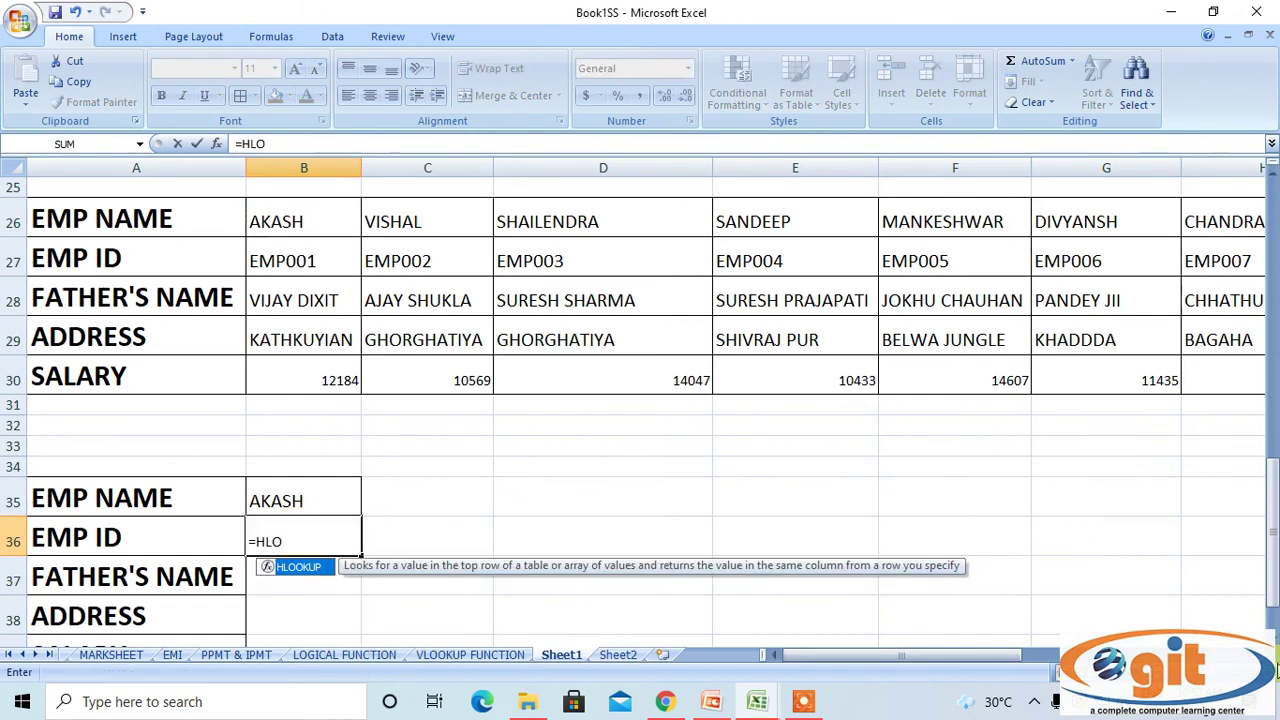
key("Tab")
left_click(343, 493)
type(",")
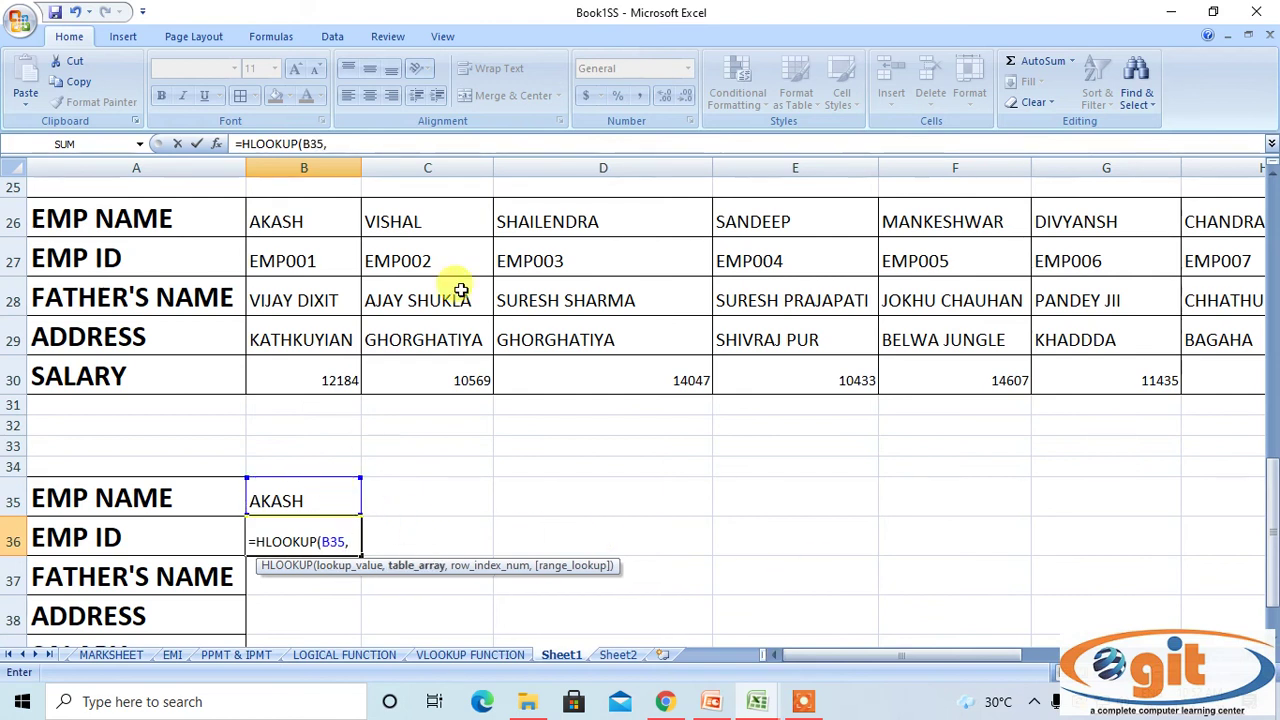
left_click_drag(61, 205, 972, 377)
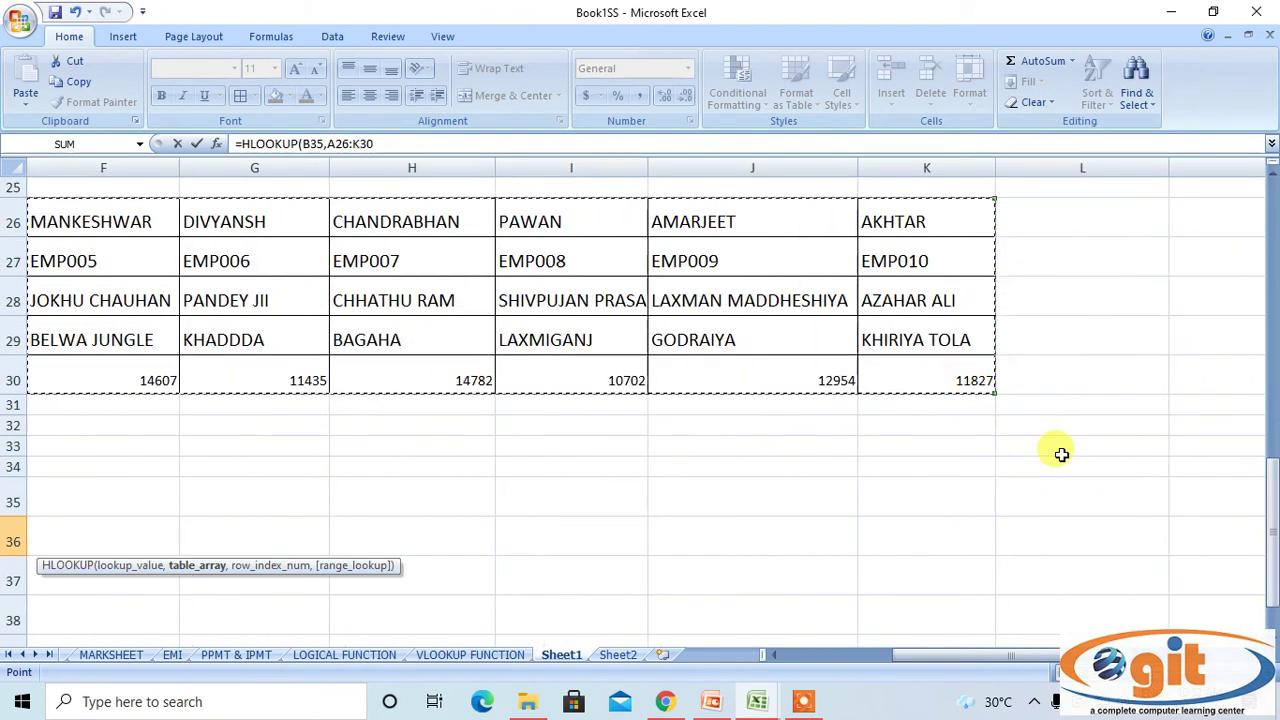
left_click_drag(1046, 660, 937, 660)
scroll(614, 545, "down", 2)
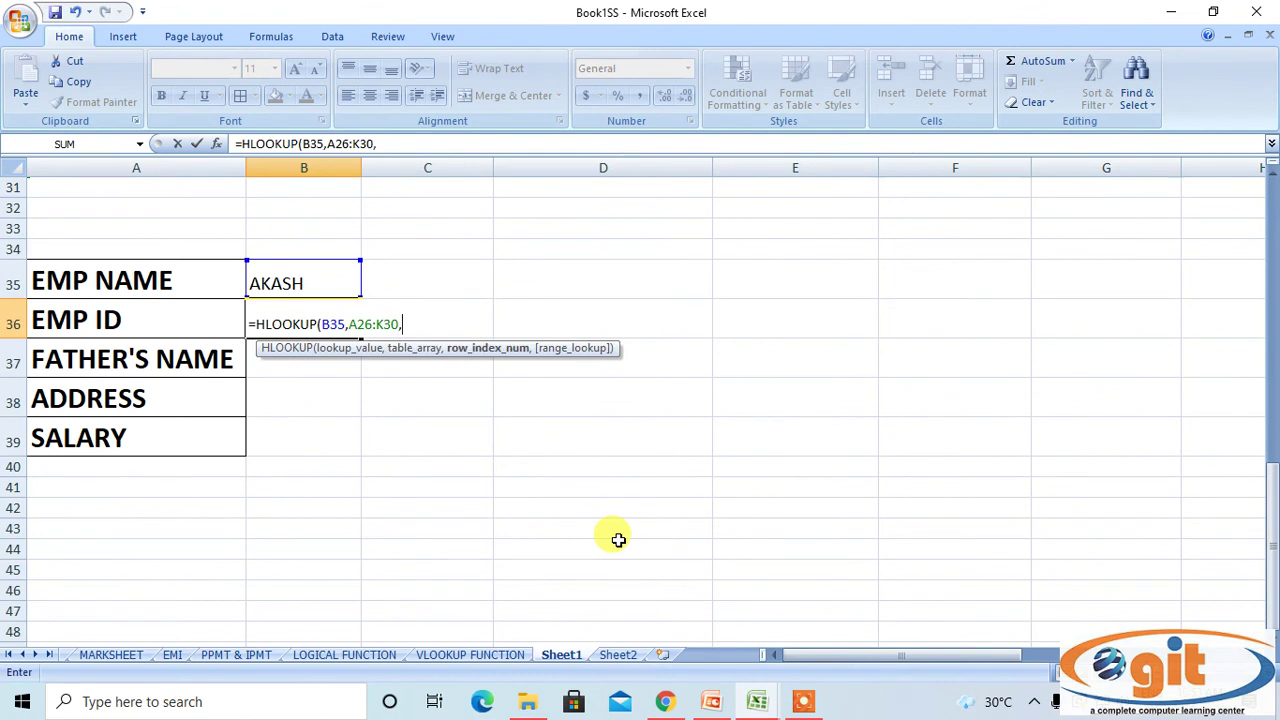
scroll(632, 212, "up", 3)
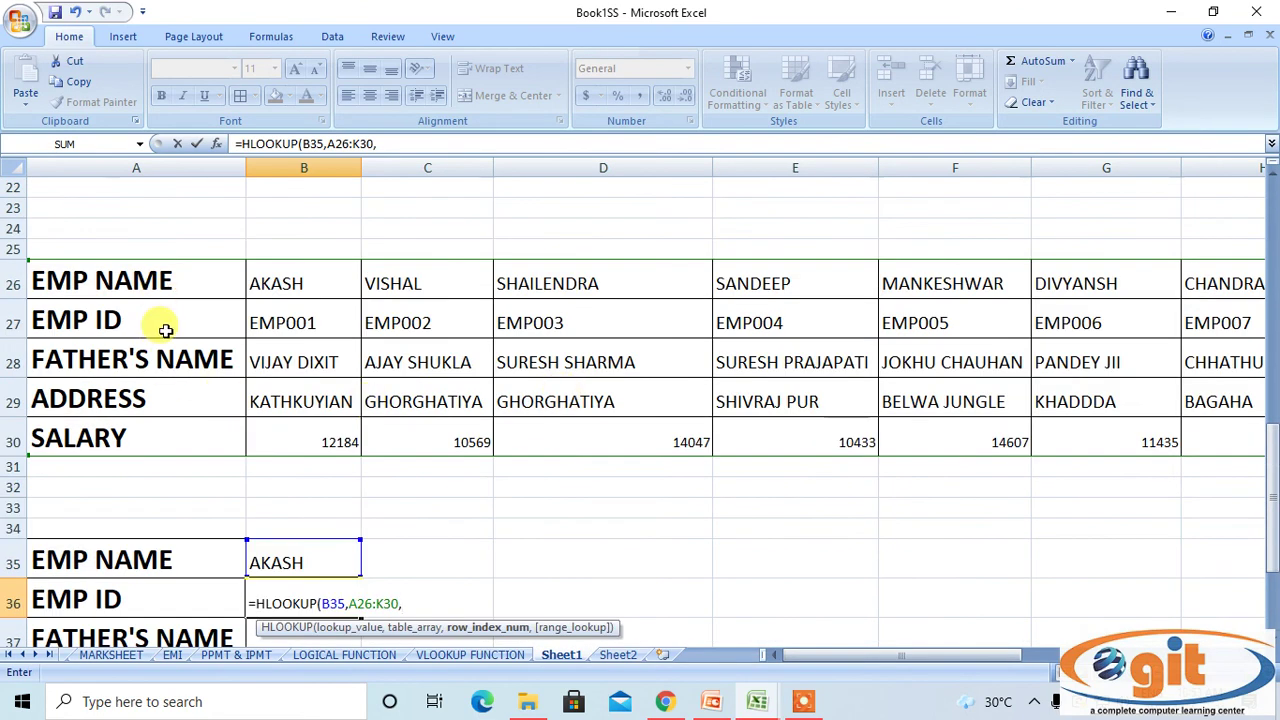
scroll(291, 383, "down", 2)
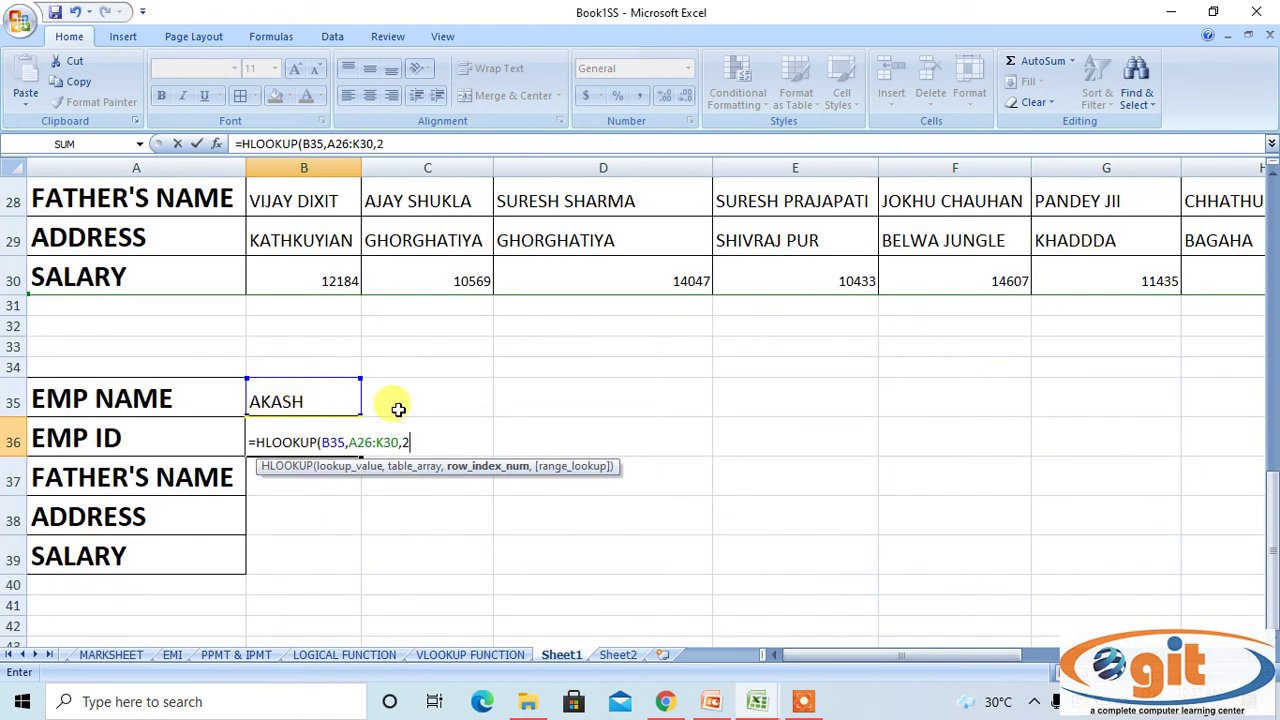
type(",0")
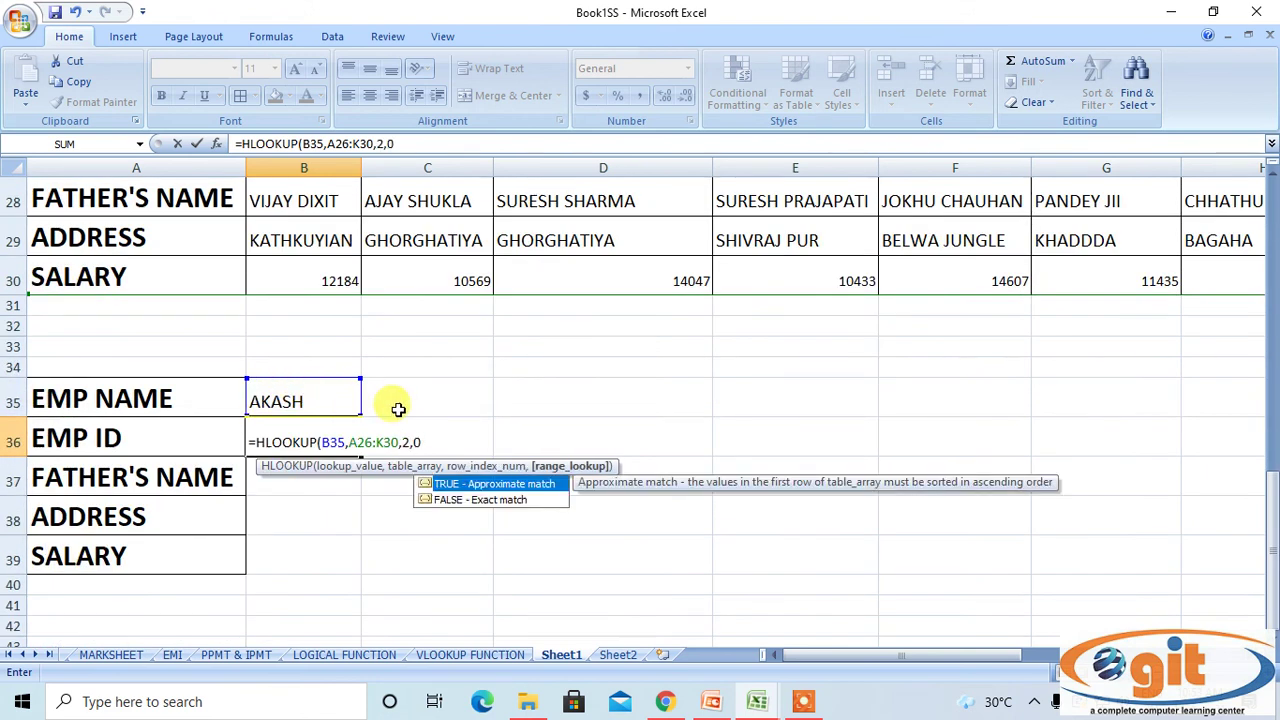
type(")")
key("Return")
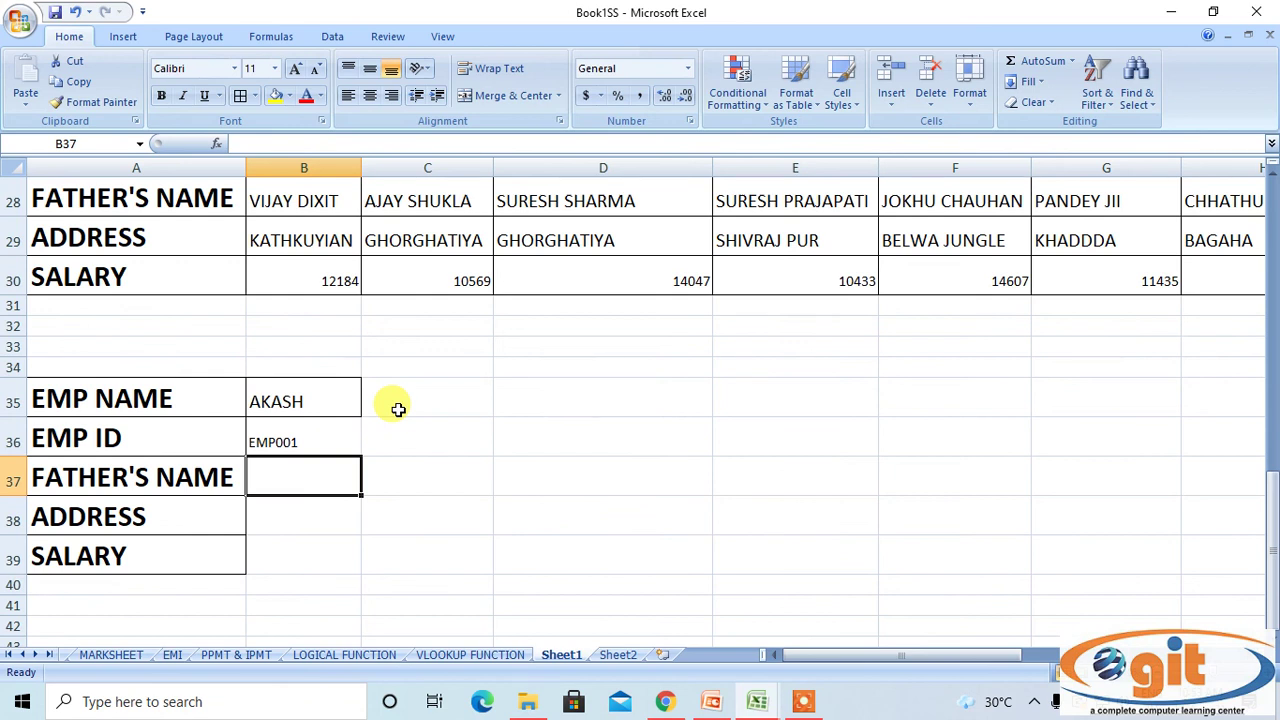
scroll(398, 409, "up", 2)
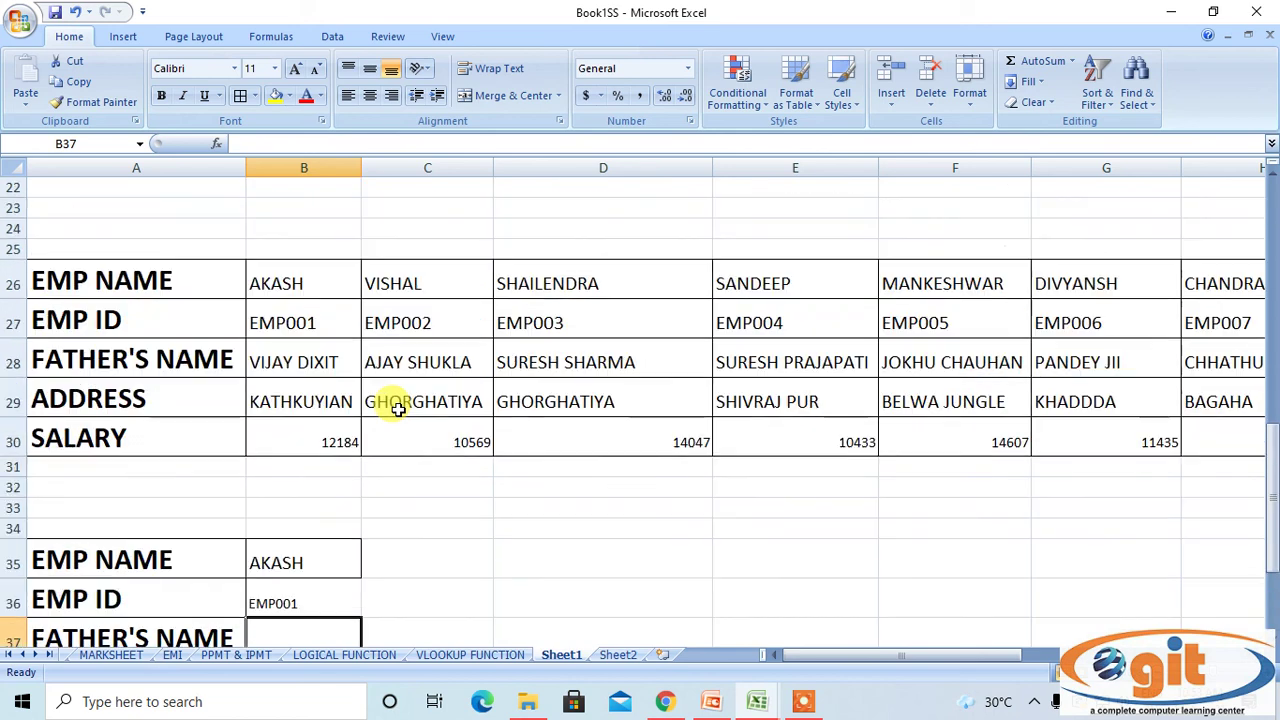
scroll(398, 409, "up", 7)
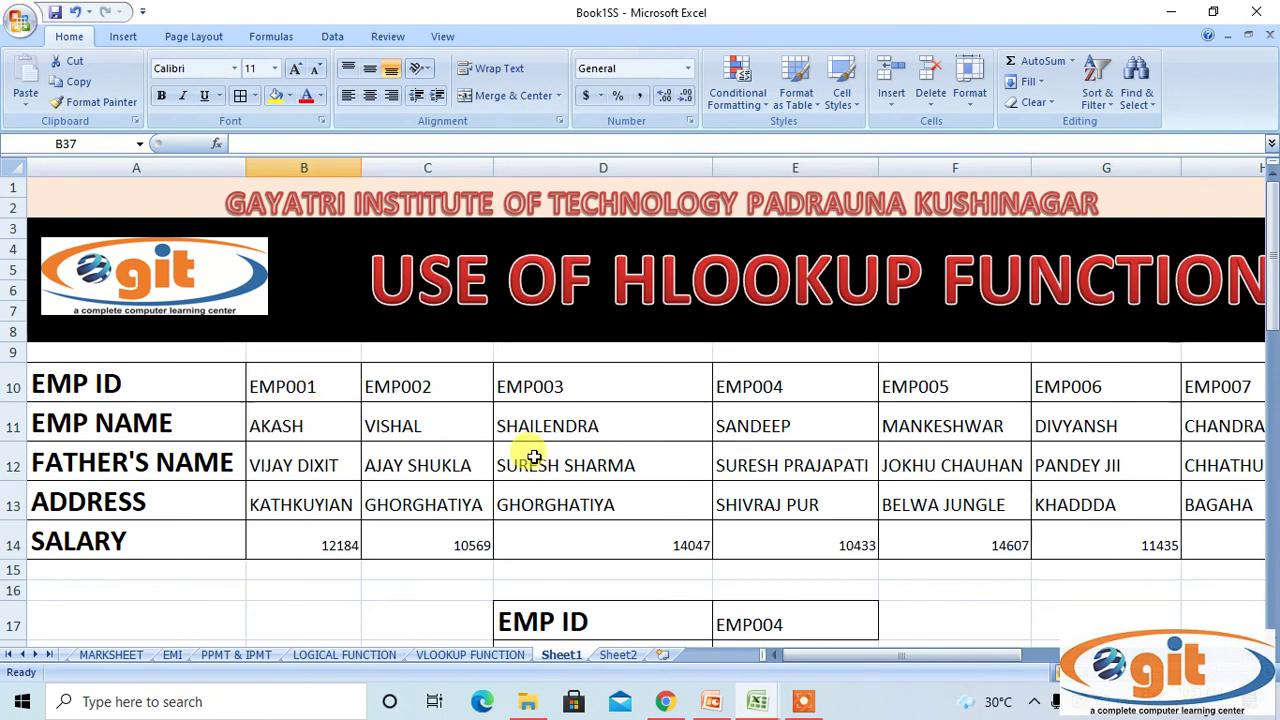
scroll(535, 458, "down", 8)
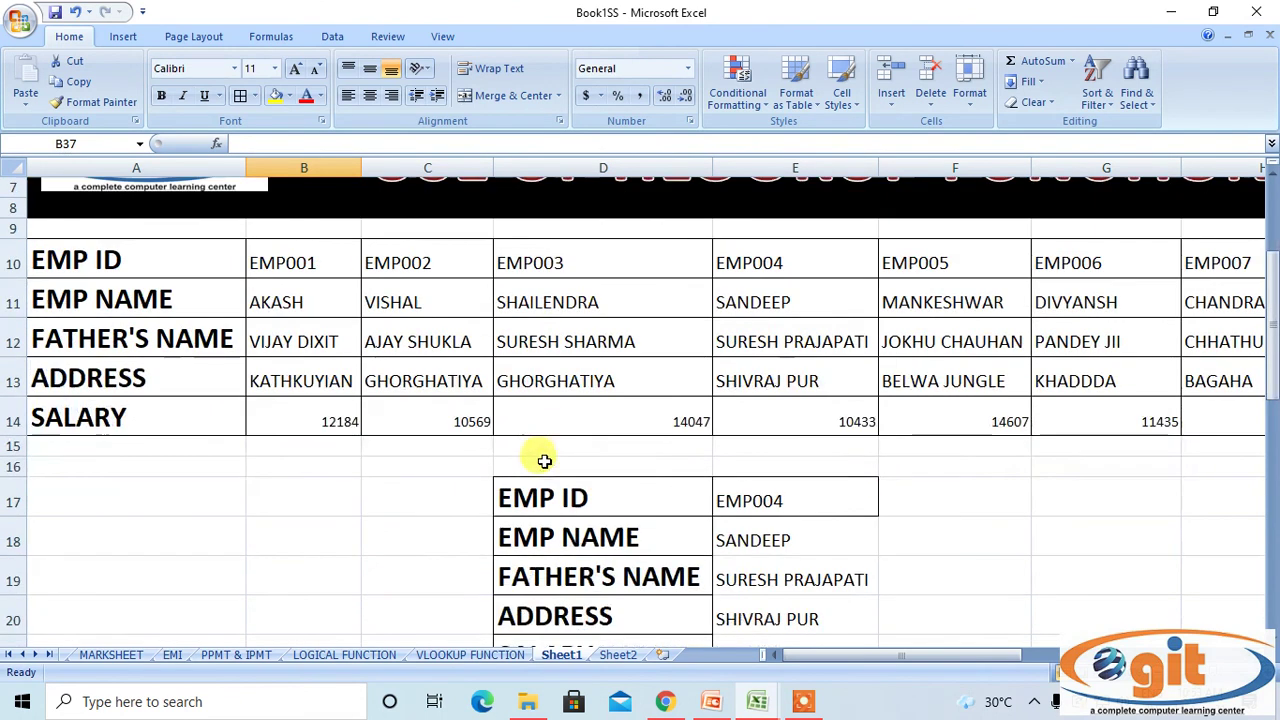
scroll(555, 467, "up", 3)
scroll(555, 467, "up", 5)
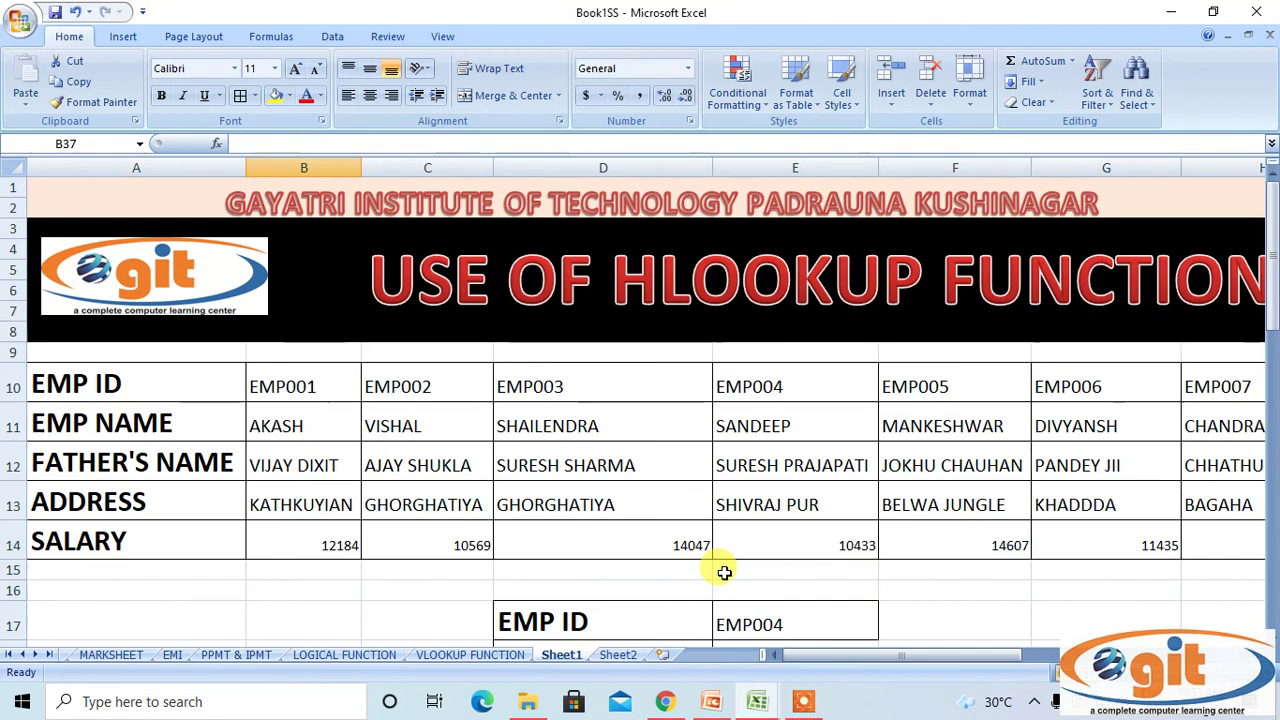
left_click(803, 704)
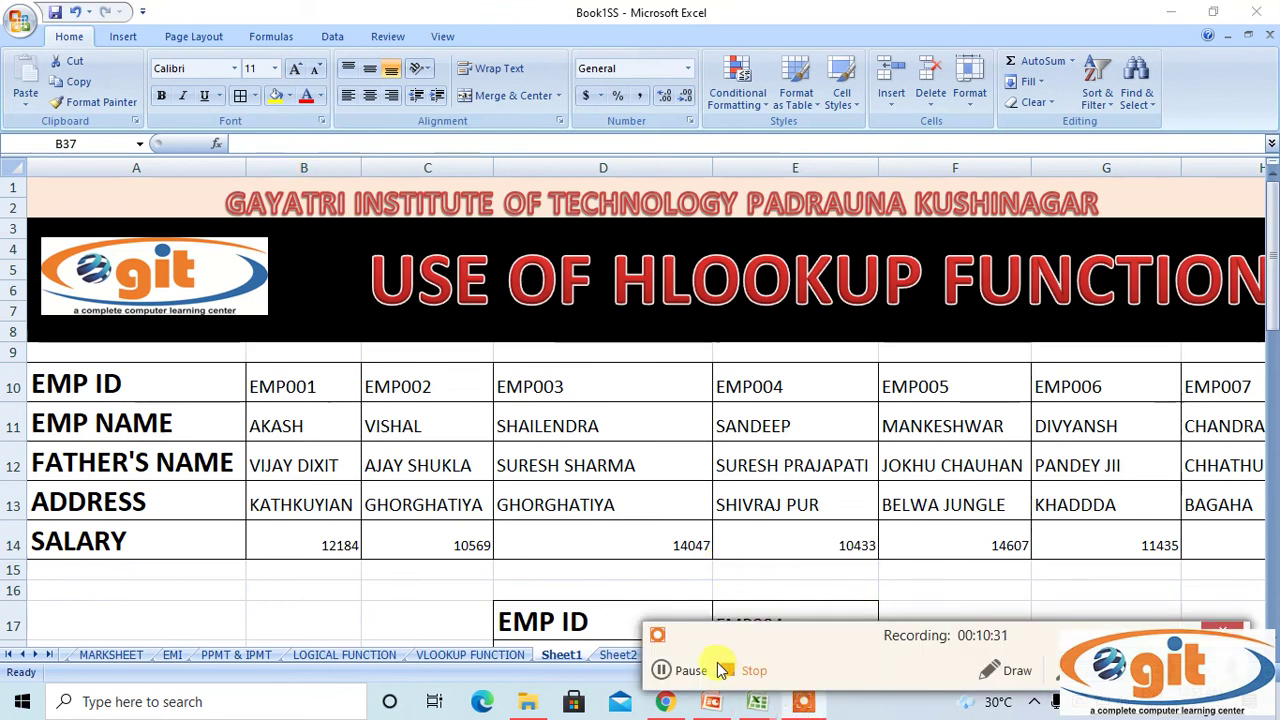